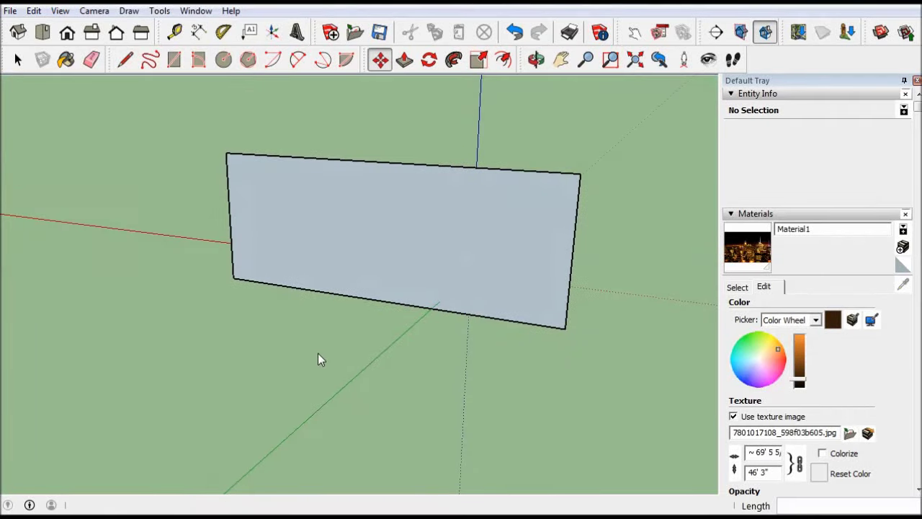
- Draw a rectangular footprint in front of the backdrop panel and raise it into a box
key("r")
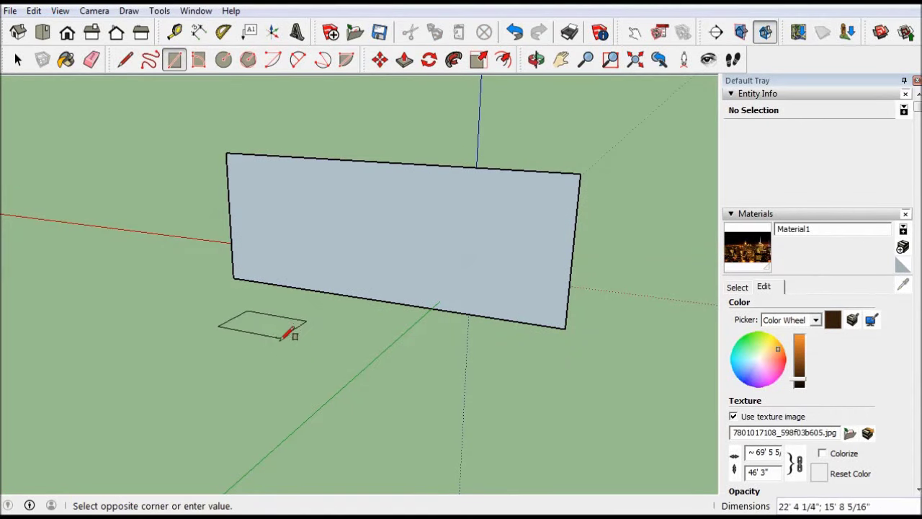
left_click(288, 330)
scroll(267, 336, "up", 3)
left_click(404, 60)
left_click_drag(270, 321, 299, 268)
middle_click_drag(298, 267, 364, 306)
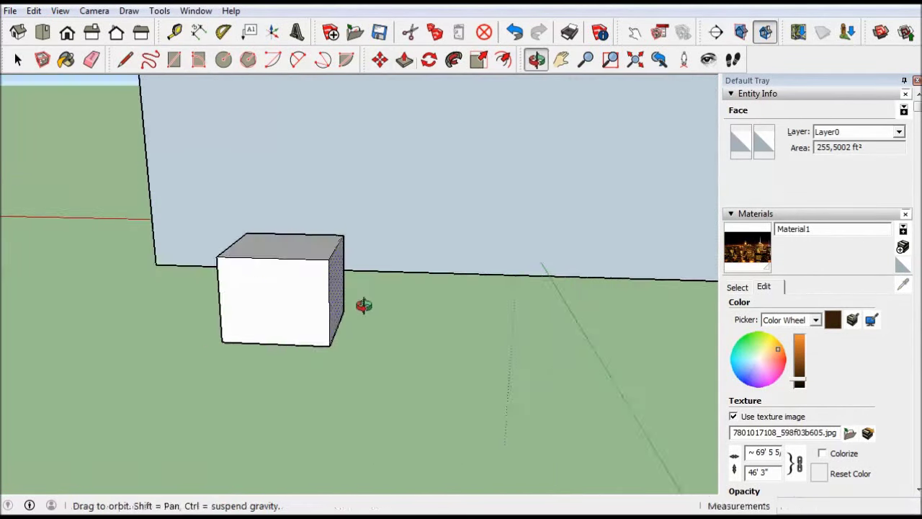
left_click_drag(364, 307, 241, 282)
- Pull a narrow pilaster strip out from the box's front face
key("p")
key("r")
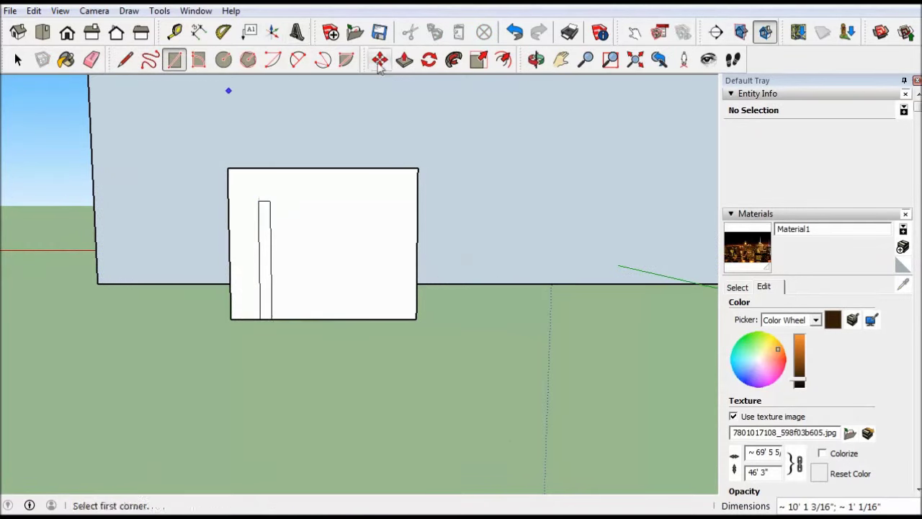
left_click(404, 60)
middle_click_drag(404, 59, 370, 303)
left_click_drag(371, 303, 367, 302)
middle_click_drag(367, 302, 449, 408)
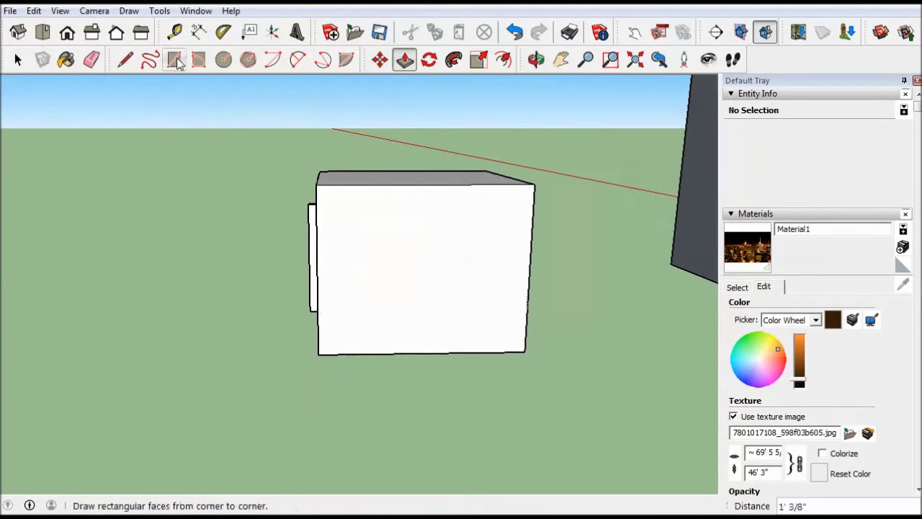
- Draw an inset rectangle on the box face and pull it outward
left_click(180, 60)
left_click(338, 208)
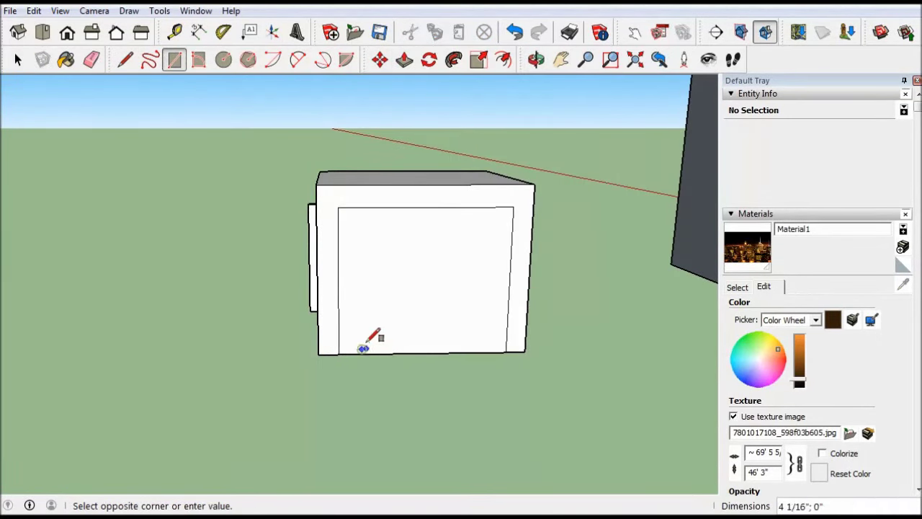
left_click(500, 219)
middle_click_drag(500, 219, 604, 337)
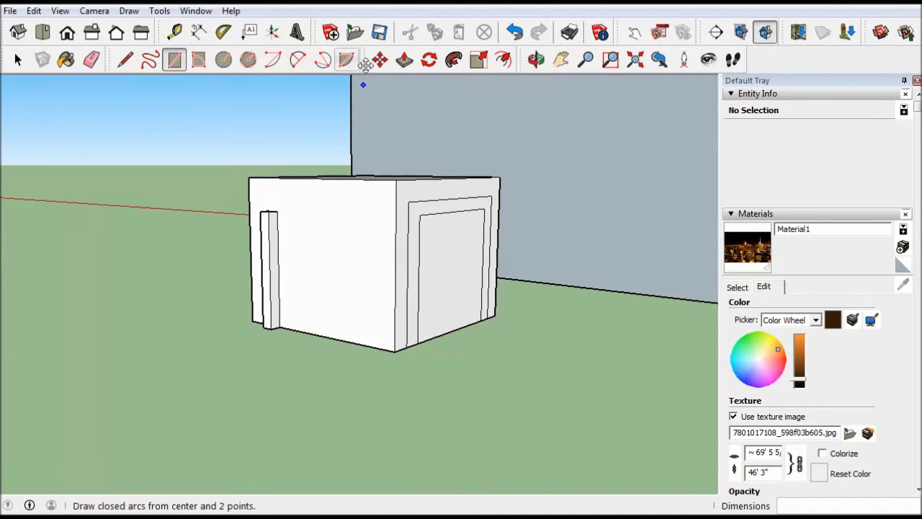
left_click(404, 59)
middle_click_drag(404, 59, 449, 268)
- Push the inner faces into two stepped frames and draw a thin window outline on the inner panel
left_click(449, 268)
left_click(470, 269)
left_click(442, 267)
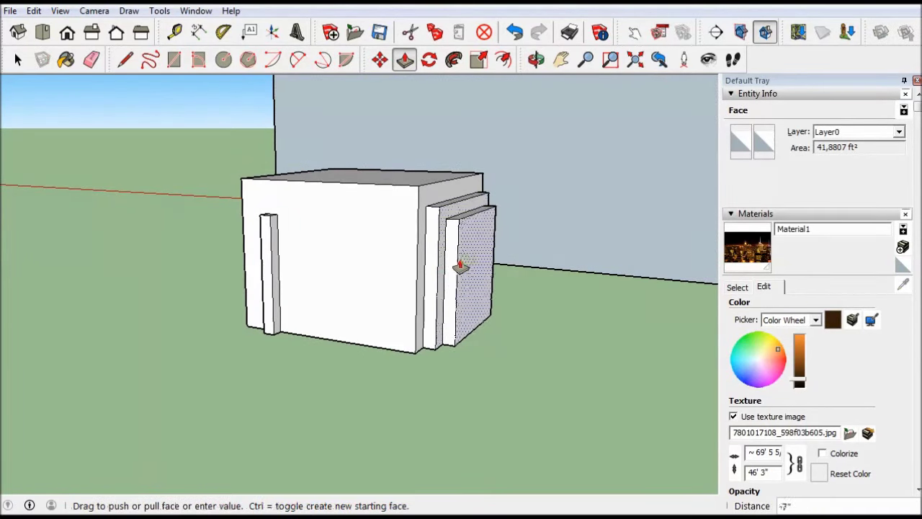
left_click(461, 267)
mouse_move(455, 288)
middle_mouse_down()
mouse_move(418, 273)
mouse_move(348, 219)
middle_mouse_up()
left_click(174, 59)
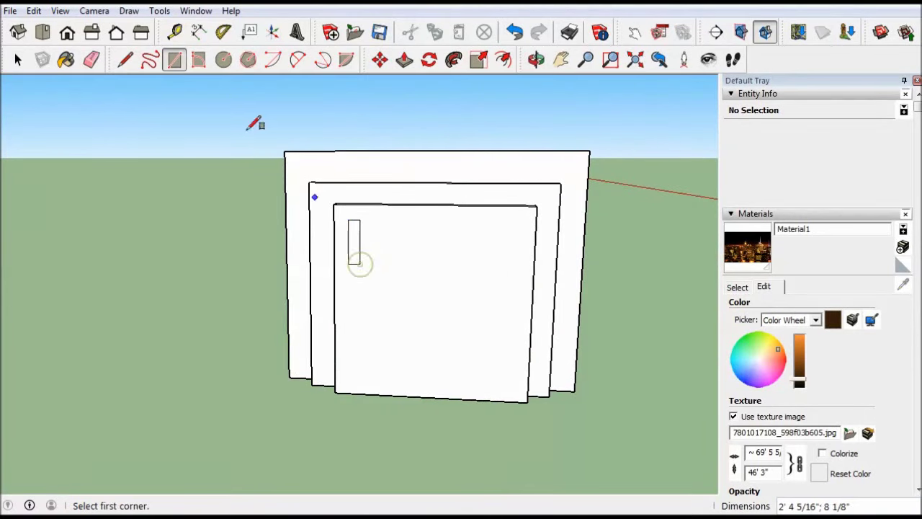
- Copy the thin window outline to the right and array it with /5 into six evenly spaced windows
key("space")
scroll(360, 263, "up", 3)
left_click(365, 281)
key("m")
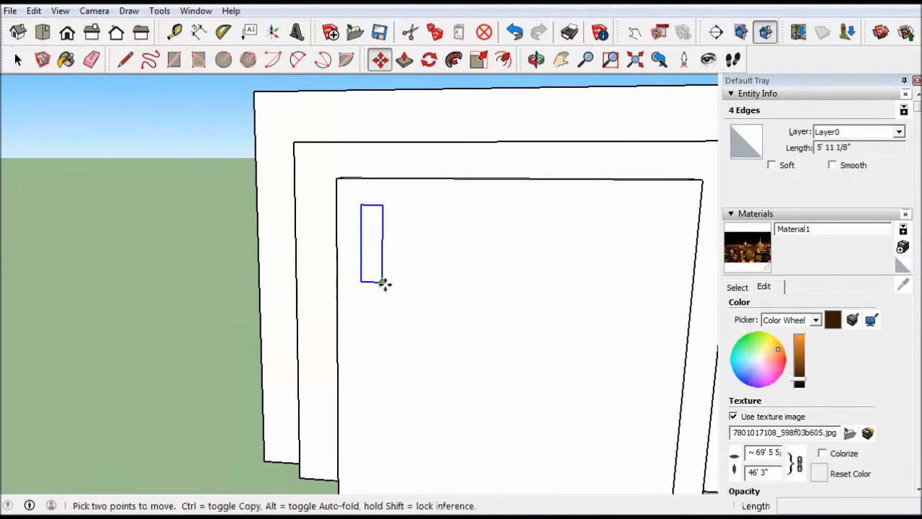
key("ctrl")
left_click(382, 282)
left_click(672, 288)
scroll(672, 288, "down", 5)
type("/5")
key("Return")
middle_click_drag(671, 284, 663, 313)
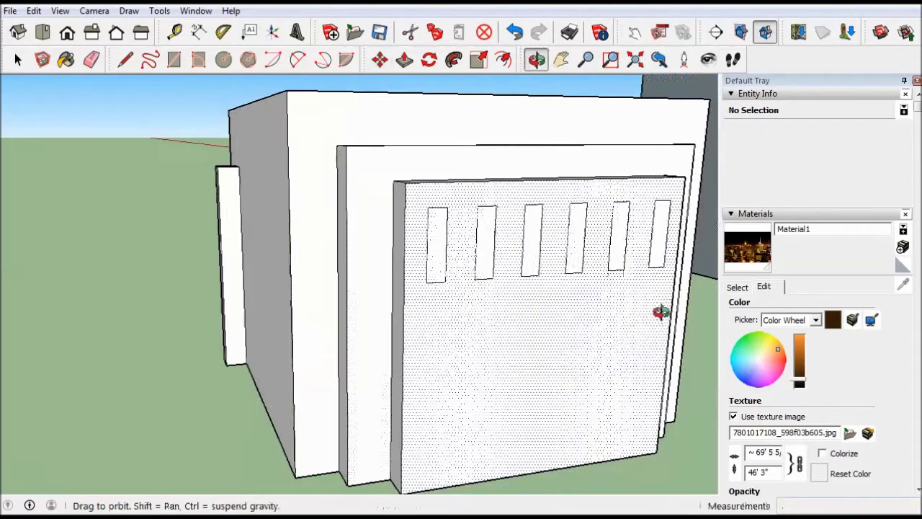
key("p")
- Push each window into the panel to the same recessed depth
double_click(534, 242)
double_click(575, 242)
double_click(614, 241)
double_click(652, 238)
scroll(495, 231, "down", 3)
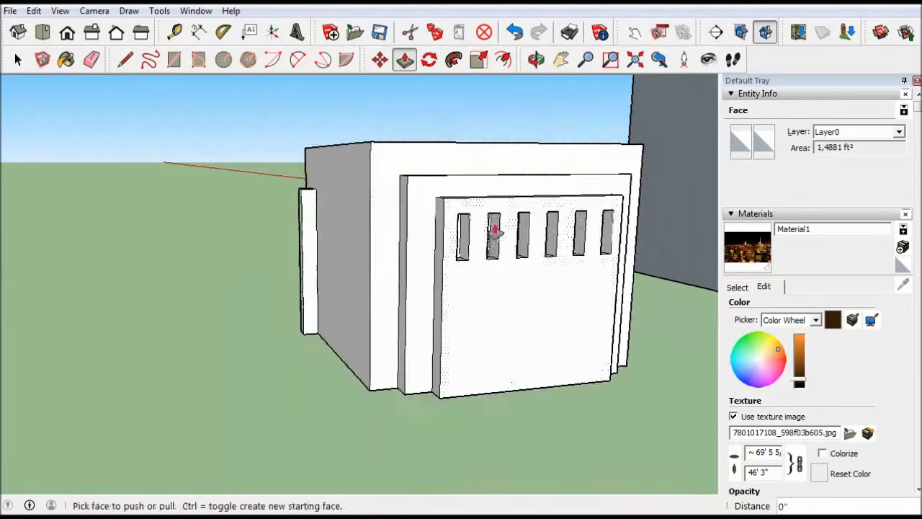
middle_click_drag(495, 230, 353, 93)
middle_click_drag(394, 408, 261, 185)
mouse_move(286, 274)
middle_mouse_down()
mouse_move(397, 315)
mouse_move(374, 303)
middle_mouse_up()
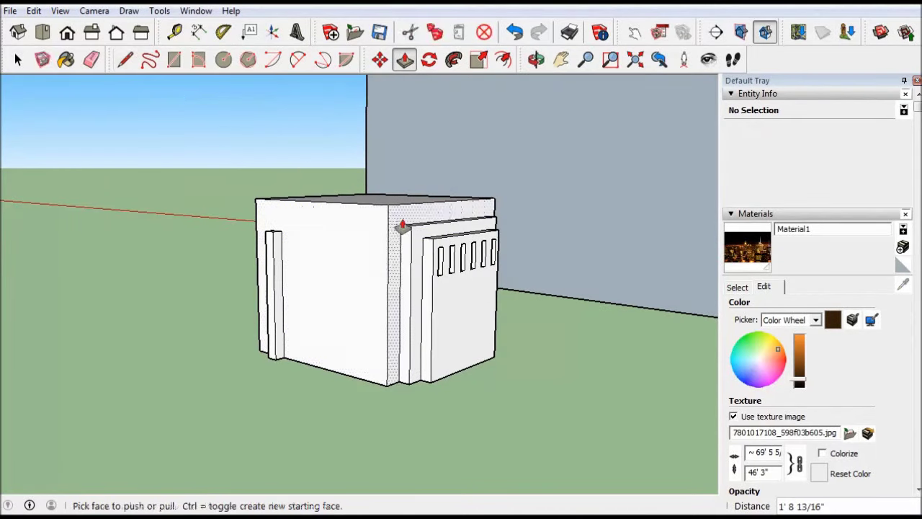
- Begin a rectangle on the lower front panel below the windows
key("r")
middle_click_drag(525, 397, 387, 283)
left_click(384, 287)
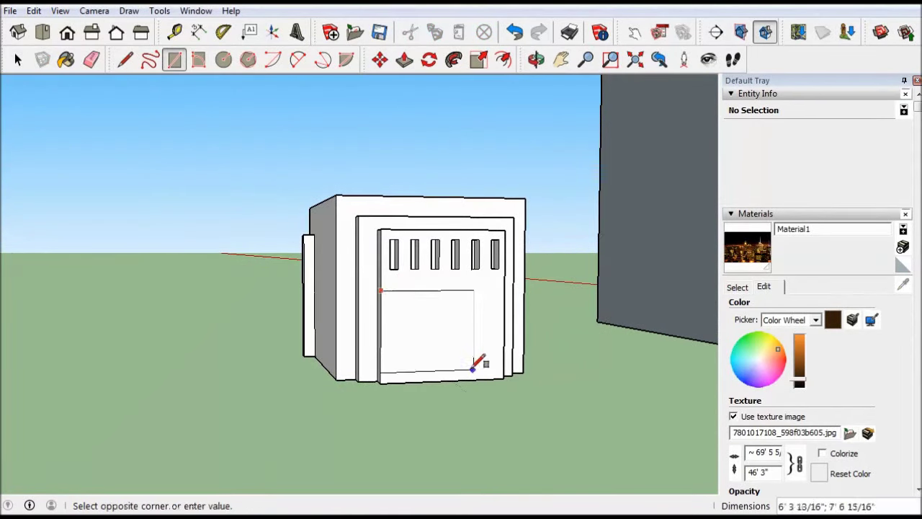
- Finish the rectangle below the windows and push the new lower face
left_click(477, 360)
middle_click_drag(478, 361, 418, 336)
key("p")
left_click(422, 334)
left_click(415, 351)
- Undo the misstep and redo the push of the window panel face
key("l")
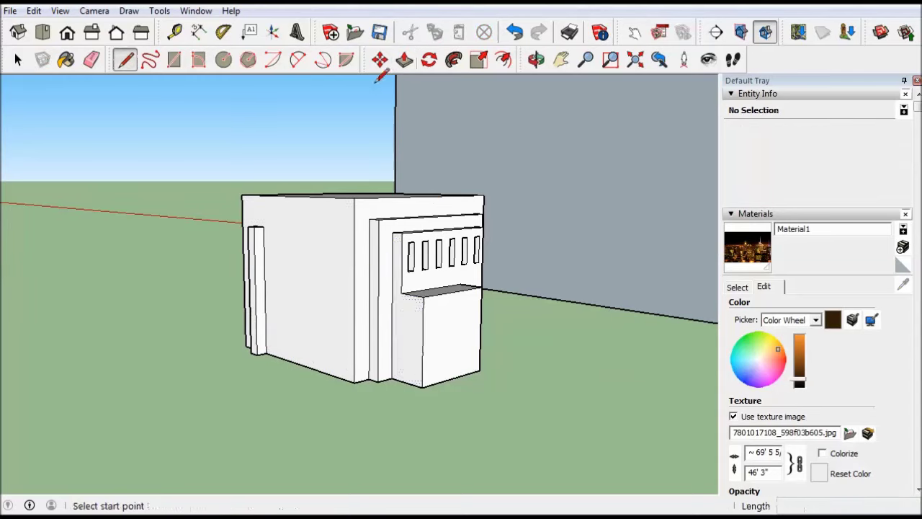
key("ctrl+z")
scroll(420, 244, "up", 2)
key("p")
left_click(449, 325)
left_click(447, 324)
- Pull the lower panel forward into a tall front slab
key("l")
key("p")
left_click(428, 279)
mouse_move(350, 387)
middle_mouse_down()
mouse_move(363, 294)
mouse_move(679, 372)
mouse_move(449, 274)
mouse_move(114, 104)
middle_mouse_up()
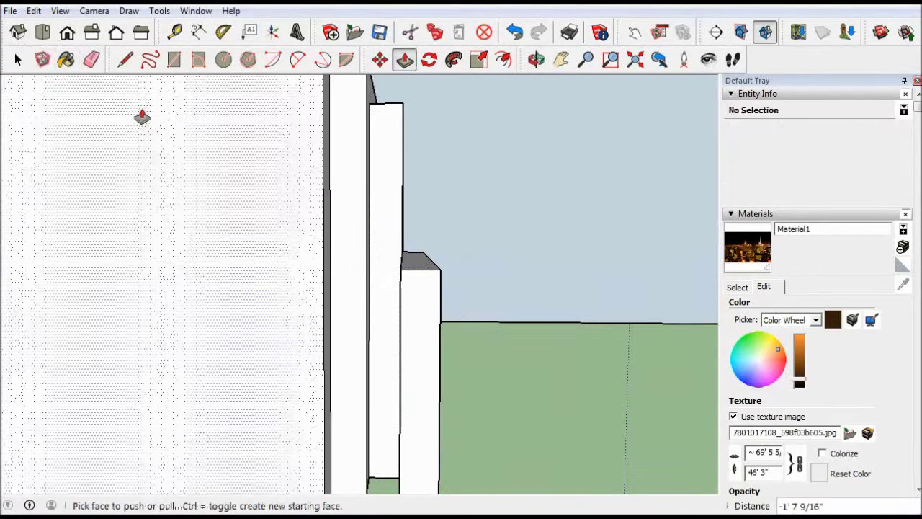
left_click(173, 59)
- Draw a line along the top edge of the slab to outline the ledge
key("l")
mouse_move(237, 144)
middle_mouse_down()
mouse_move(382, 200)
mouse_move(425, 250)
middle_mouse_up()
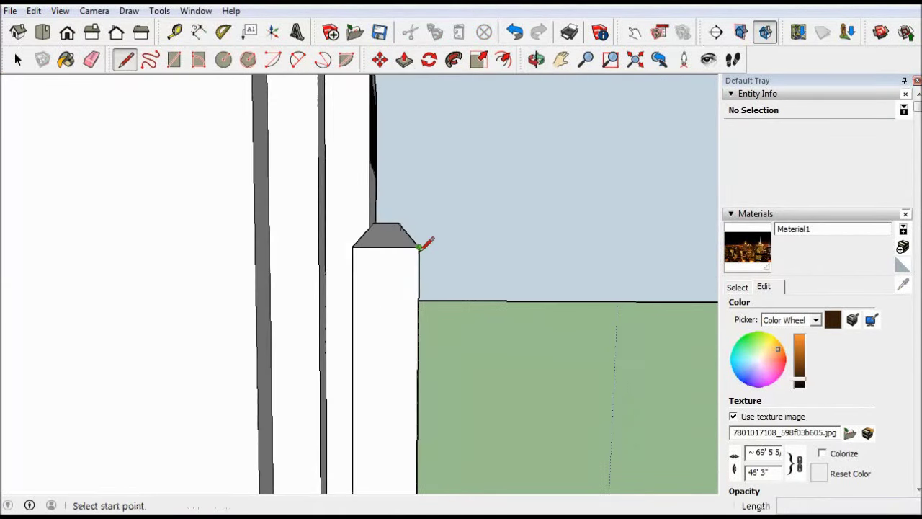
left_click(420, 248)
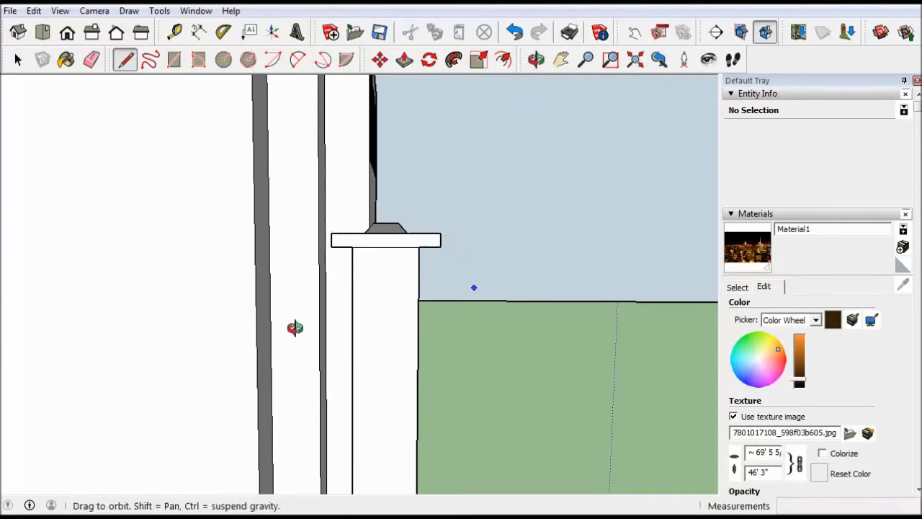
middle_click_drag(295, 328, 214, 437)
scroll(214, 437, "down", 5)
scroll(154, 212, "up", 5)
- Raise a thin ledge on top of the low front wall
key("p")
mouse_move(161, 214)
left_mouse_down()
mouse_move(542, 342)
mouse_move(572, 391)
left_mouse_up()
middle_click_drag(572, 391, 487, 309)
left_click_drag(488, 309, 673, 336)
middle_click_drag(673, 336, 546, 333)
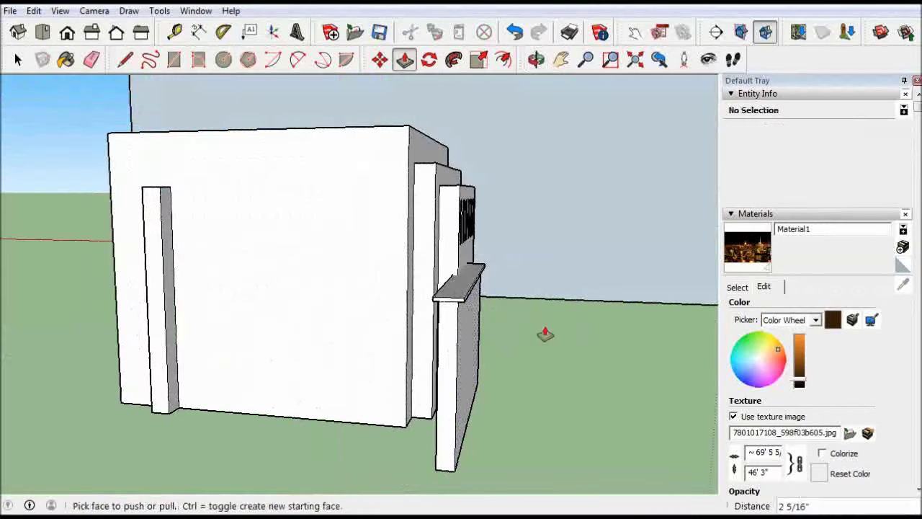
scroll(312, 329, "up", 5)
- Extend the ledge face outward so it overhangs the wall
middle_click_drag(313, 329, 179, 257)
left_click(179, 258)
left_click(379, 333)
scroll(410, 339, "down", 5)
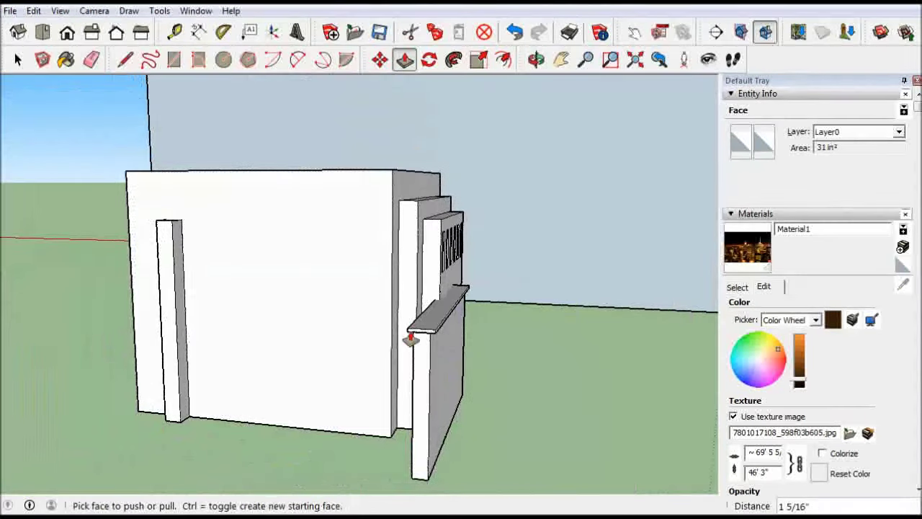
middle_click_drag(410, 339, 593, 403)
scroll(469, 319, "up", 5)
scroll(490, 251, "down", 3)
mouse_move(490, 251)
middle_mouse_down()
mouse_move(619, 293)
mouse_move(430, 359)
mouse_move(531, 342)
middle_mouse_up()
scroll(618, 293, "down", 5)
scroll(430, 358, "down", 3)
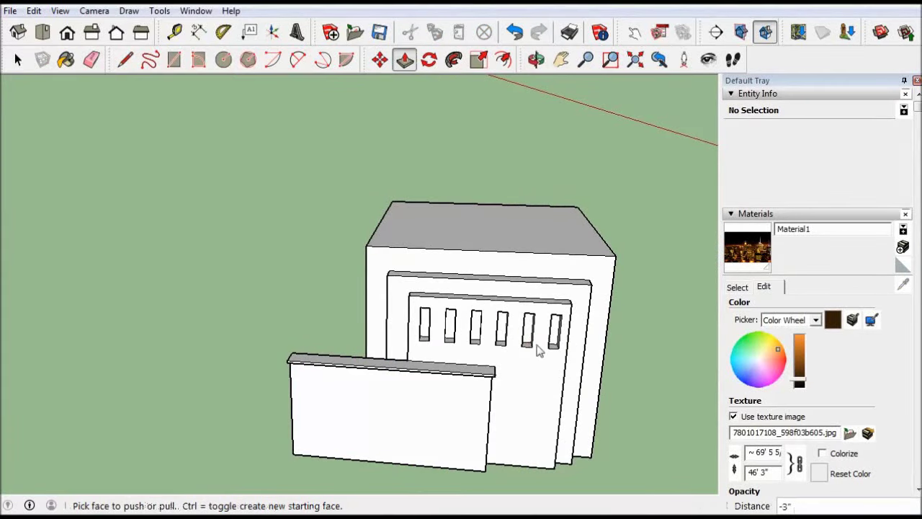
- Pull the ledge's side face and reframe to a frontal angle
scroll(535, 339, "up", 5)
left_click(432, 347)
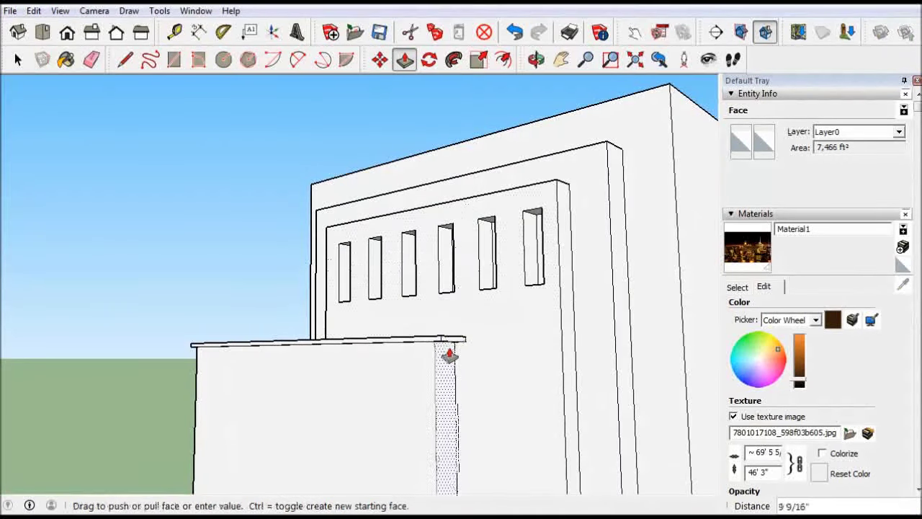
scroll(494, 356, "down", 2)
scroll(493, 371, "down", 2)
mouse_move(595, 418)
middle_mouse_down()
mouse_move(518, 409)
mouse_move(572, 391)
mouse_move(461, 278)
mouse_move(471, 365)
mouse_move(297, 504)
mouse_move(200, 385)
mouse_move(420, 364)
mouse_move(117, 76)
middle_mouse_up()
- Draw lines on the lower-right face and pull it out into a block
left_click(125, 59)
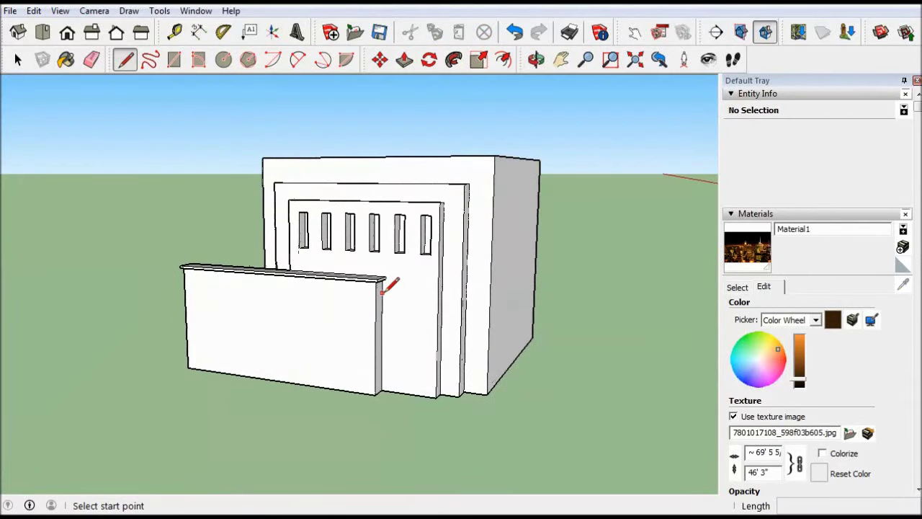
scroll(438, 303, "up", 4)
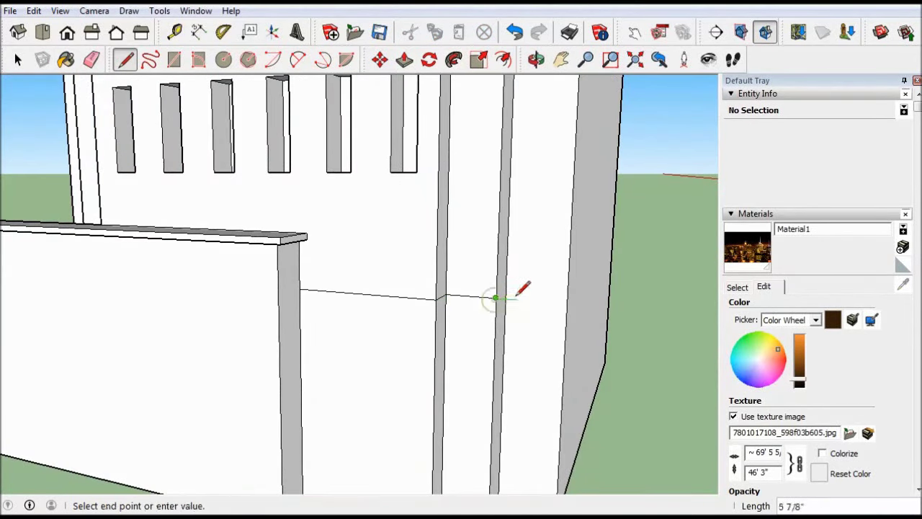
scroll(512, 288, "down", 3)
scroll(505, 331, "down", 5)
key("p")
left_click(505, 340)
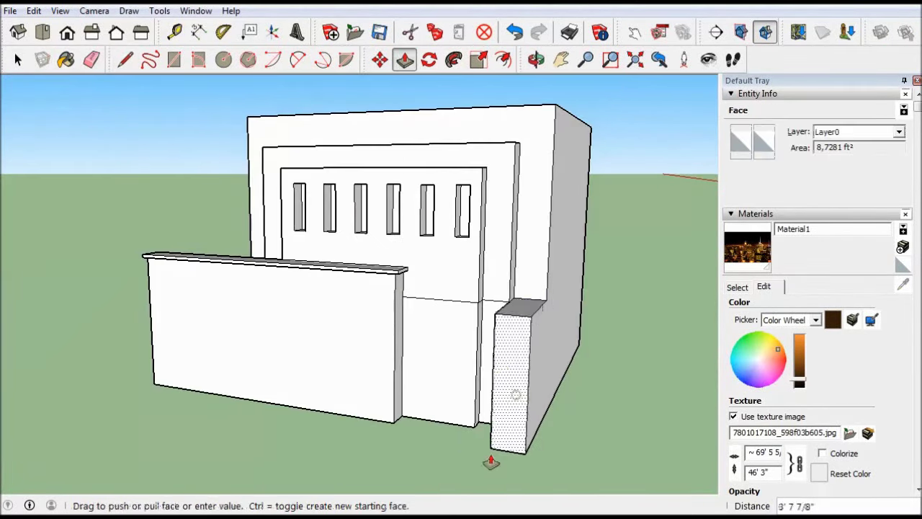
left_click(469, 360)
middle_click_drag(443, 377, 181, 140)
- Erase the stray edge and pull the lower-right block further forward
key("e")
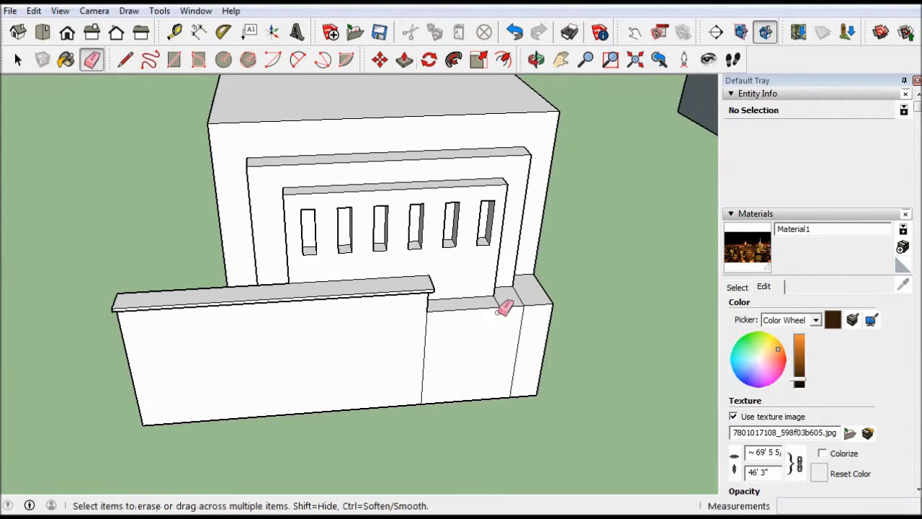
key("p")
left_click(497, 346)
middle_click_drag(511, 343, 587, 353)
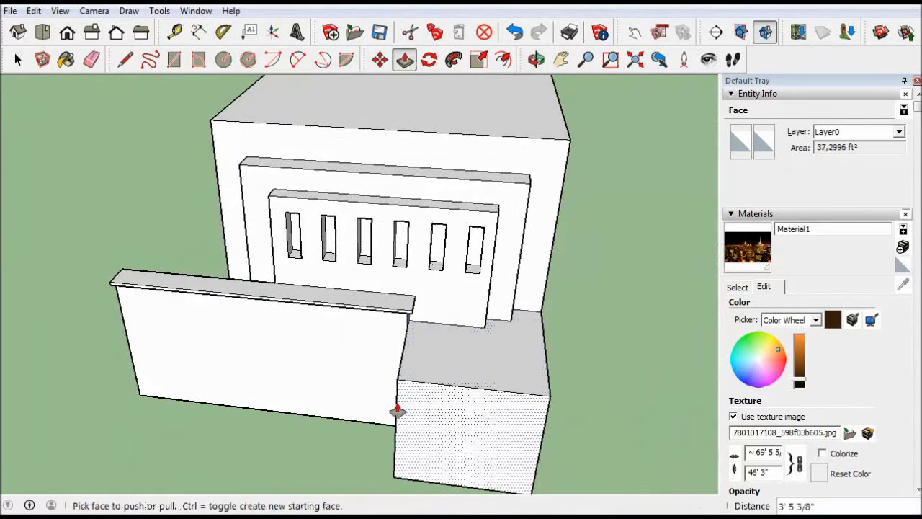
mouse_move(397, 410)
middle_mouse_down()
mouse_move(494, 374)
mouse_move(397, 404)
middle_mouse_up()
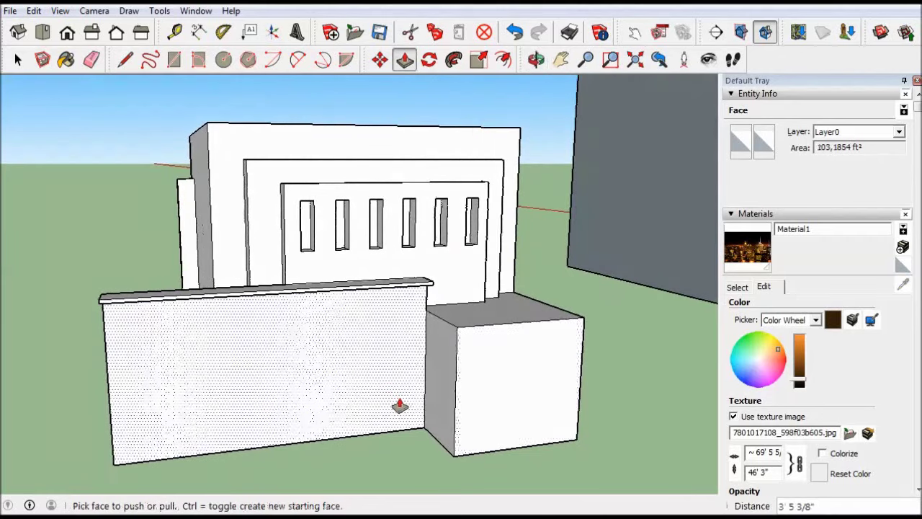
mouse_move(573, 358)
middle_mouse_down()
mouse_move(346, 391)
mouse_move(443, 410)
mouse_move(418, 416)
middle_mouse_up()
left_click(495, 367)
key("r")
middle_click_drag(356, 482, 336, 445)
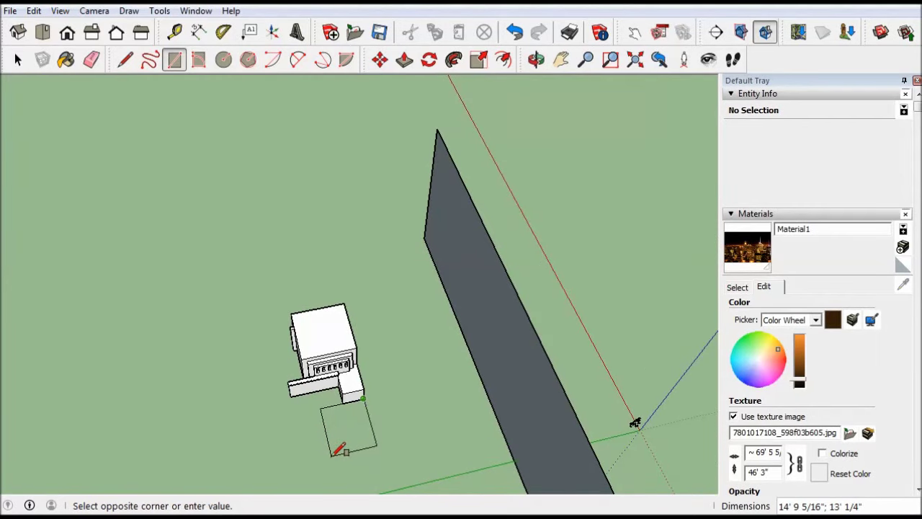
- Draw a ground rectangle beside the building, undoing and redrawing it once
middle_click_drag(318, 429, 402, 410)
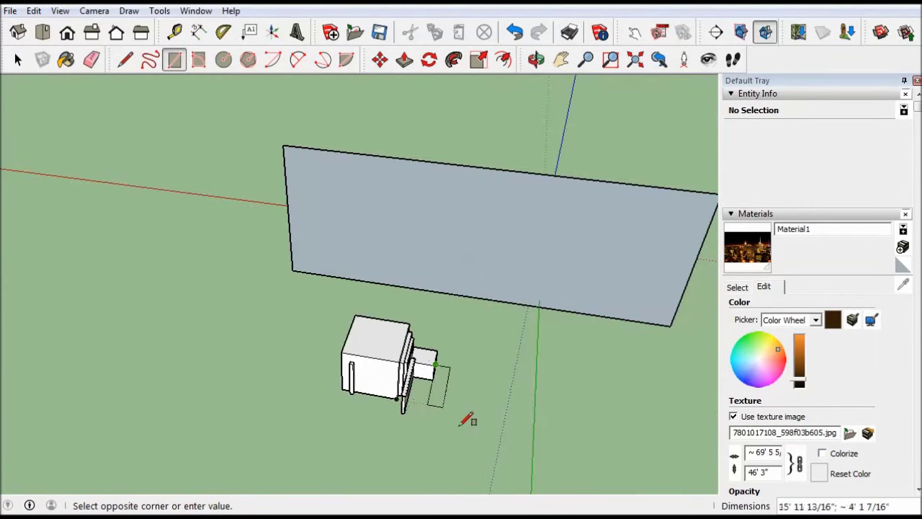
left_click(501, 430)
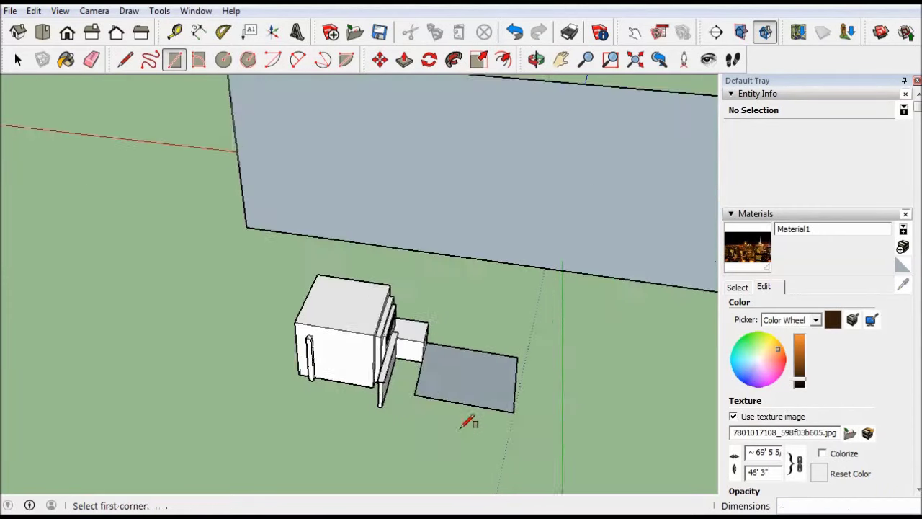
middle_click_drag(469, 422, 461, 334)
key("ctrl+z")
key("p")
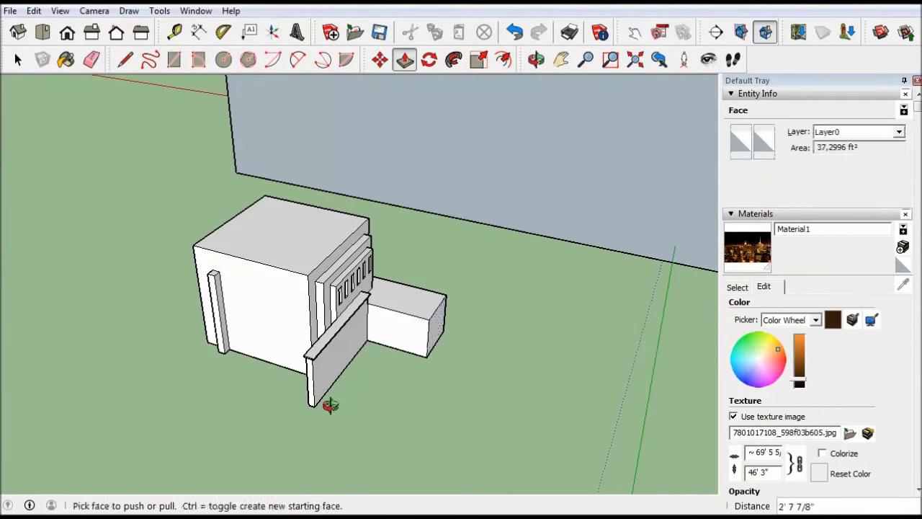
middle_click_drag(329, 406, 323, 387)
key("r")
middle_click_drag(456, 431, 345, 387)
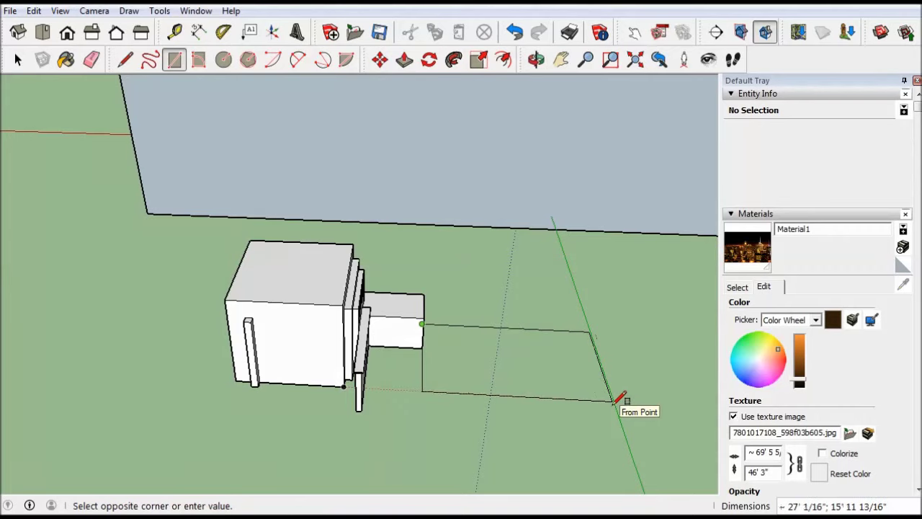
left_click(616, 401)
middle_click_drag(616, 402, 498, 329)
- Raise the ground rectangle into a large second block
key("m")
mouse_move(615, 387)
middle_mouse_down()
mouse_move(504, 403)
mouse_move(447, 441)
mouse_move(535, 367)
middle_mouse_up()
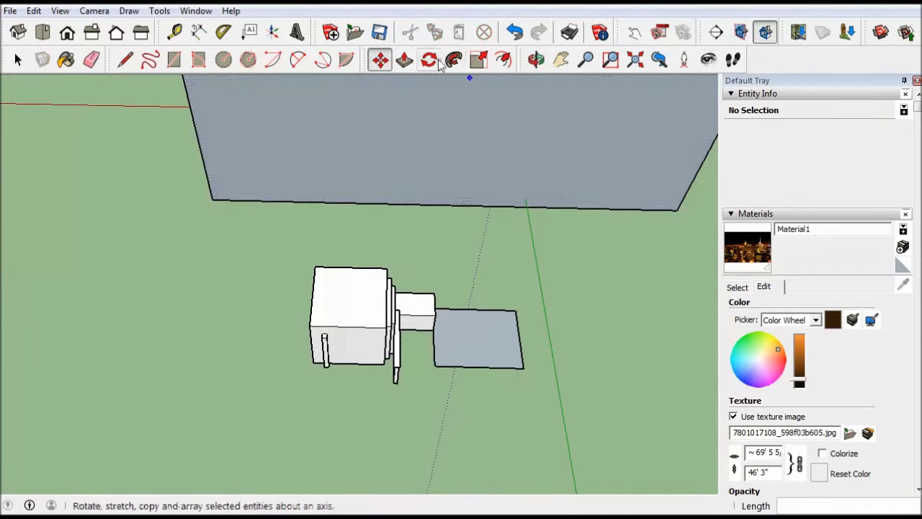
left_click(404, 59)
mouse_move(391, 340)
middle_mouse_down()
mouse_move(377, 323)
mouse_move(392, 315)
middle_mouse_up()
mouse_move(500, 397)
middle_mouse_down()
mouse_move(742, 417)
mouse_move(729, 431)
middle_mouse_up()
left_click(539, 293)
mouse_move(540, 293)
middle_mouse_down()
mouse_move(549, 373)
mouse_move(599, 314)
mouse_move(580, 366)
middle_mouse_up()
- Clean up edges and start the vertical lines dividing the block's front into a top band and bays
scroll(580, 365, "down", 3)
mouse_move(531, 348)
middle_mouse_down()
mouse_move(472, 315)
mouse_move(585, 390)
mouse_move(581, 445)
middle_mouse_up()
key("l")
key("e")
scroll(541, 433, "up", 1)
key("l")
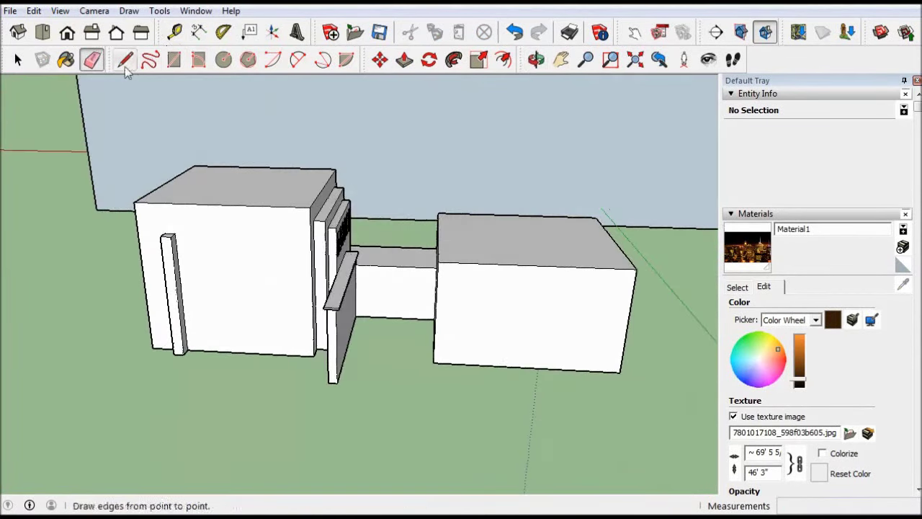
scroll(476, 284, "up", 3)
scroll(474, 287, "down", 3)
mouse_move(657, 329)
middle_mouse_down()
mouse_move(570, 343)
mouse_move(574, 296)
middle_mouse_up()
scroll(574, 296, "down", 2)
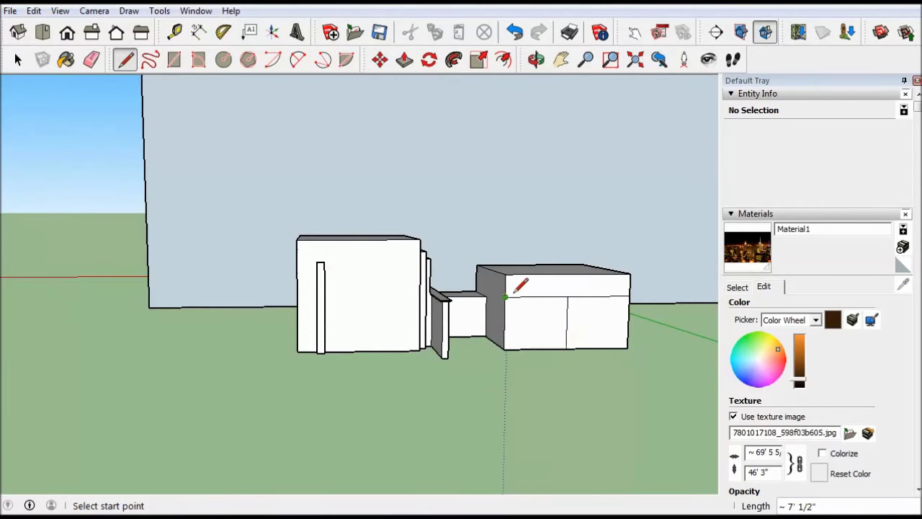
scroll(432, 241, "up", 2)
scroll(346, 238, "up", 3)
left_click(346, 235)
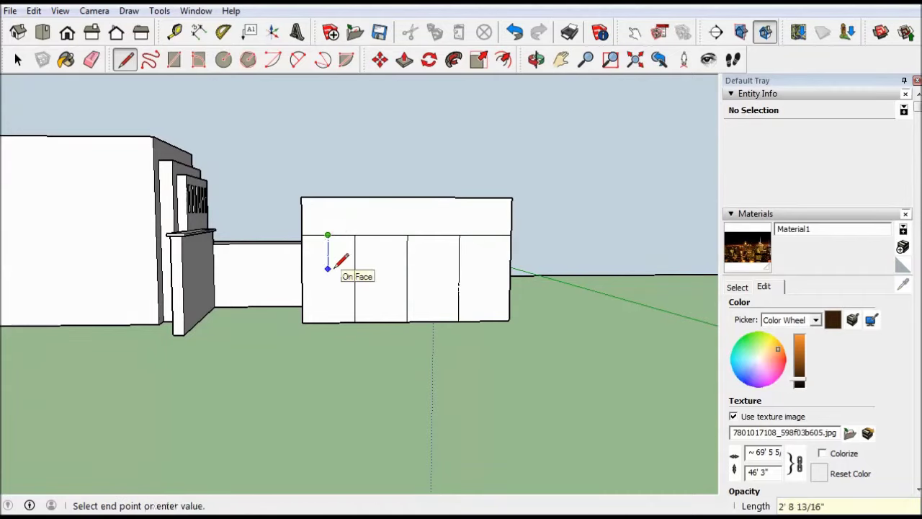
- Pull two front strips of the second block out into piers and widen them
mouse_move(373, 333)
middle_mouse_down()
mouse_move(618, 237)
mouse_move(478, 294)
middle_mouse_up()
key("p")
left_click(477, 294)
left_click(482, 291)
double_click(527, 274)
mouse_move(526, 274)
middle_mouse_down()
mouse_move(655, 339)
mouse_move(433, 274)
middle_mouse_up()
left_click(432, 274)
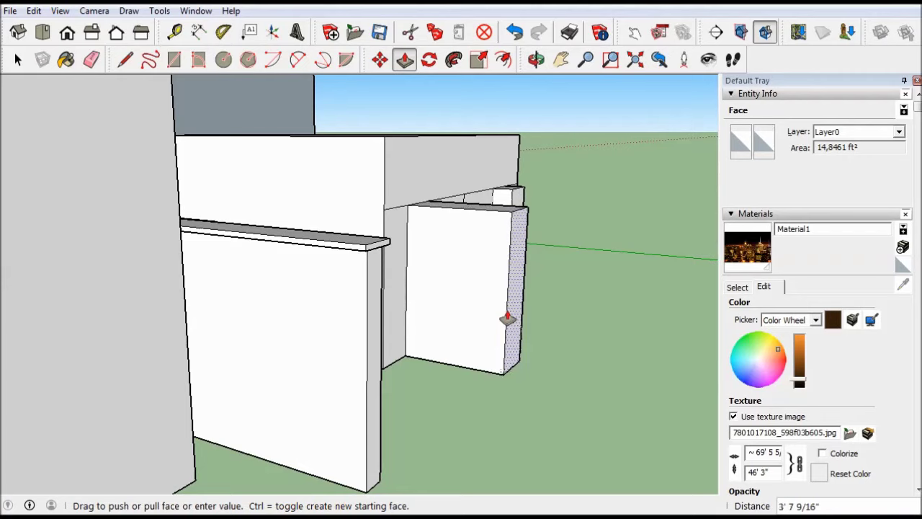
left_click(513, 245)
middle_click_drag(513, 245, 535, 354)
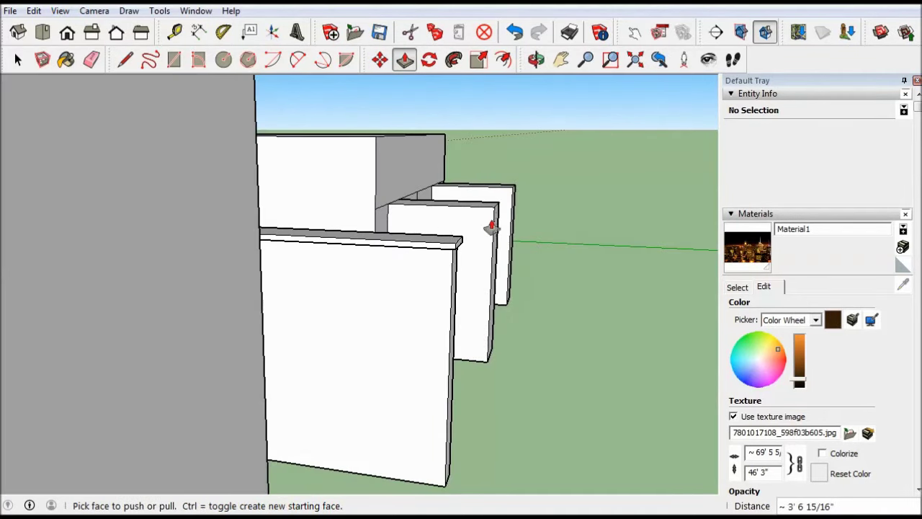
- Draw an arc on the first pier's front face and push it in as a curved scoop
middle_click_drag(490, 223, 270, 74)
key("l")
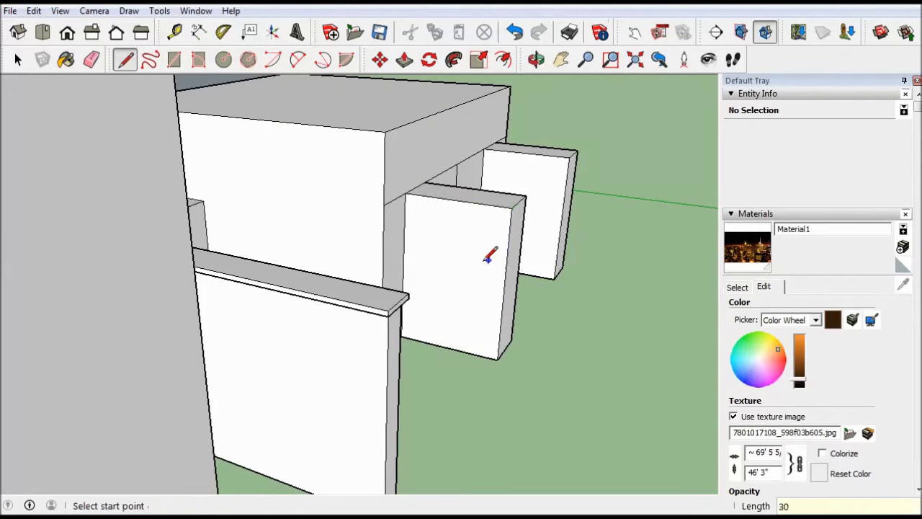
left_click(443, 198)
left_click(506, 264)
left_click(481, 272)
key("p")
left_click(453, 185)
- Carve a matching arc-shaped scoop into the second pier
mouse_move(539, 212)
middle_mouse_down()
mouse_move(480, 289)
mouse_move(644, 278)
middle_mouse_up()
left_click(124, 60)
left_click(530, 174)
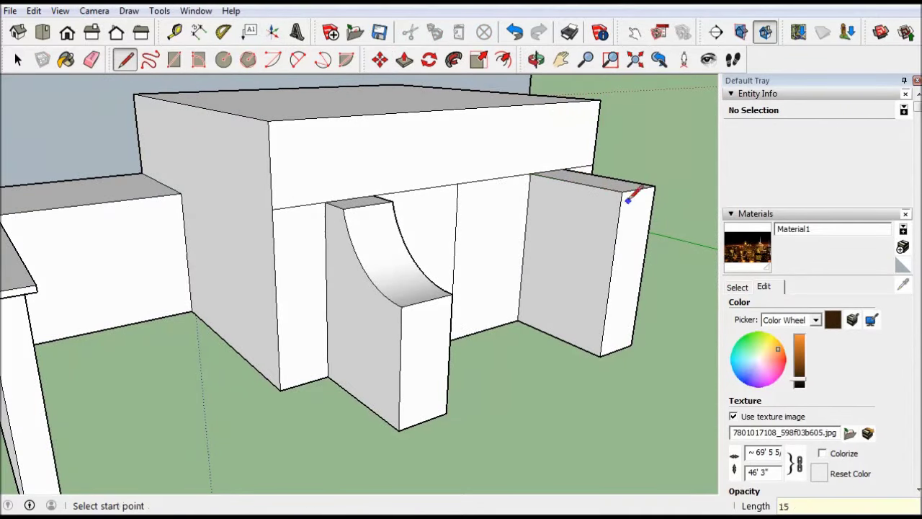
left_click(299, 60)
left_click(552, 177)
left_click(613, 253)
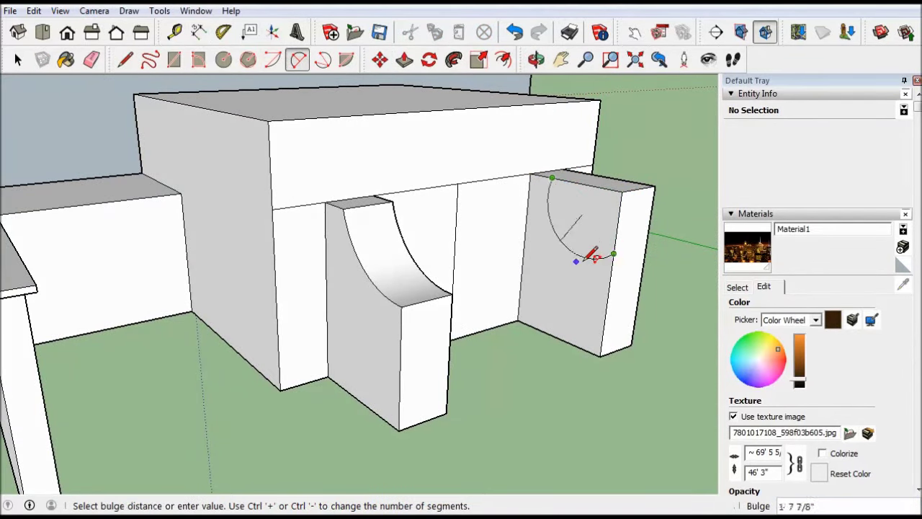
left_click(542, 235)
key("p")
mouse_move(542, 235)
middle_mouse_down()
mouse_move(486, 127)
mouse_move(475, 270)
mouse_move(432, 377)
middle_mouse_up()
mouse_move(415, 247)
middle_mouse_down()
mouse_move(531, 255)
mouse_move(586, 222)
mouse_move(524, 256)
middle_mouse_up()
- Draw a rectangle at the right pier's base and extrude it into a slab
key("r")
left_click(91, 60)
mouse_move(582, 209)
middle_mouse_down()
mouse_move(459, 253)
mouse_move(480, 249)
mouse_move(522, 269)
middle_mouse_up()
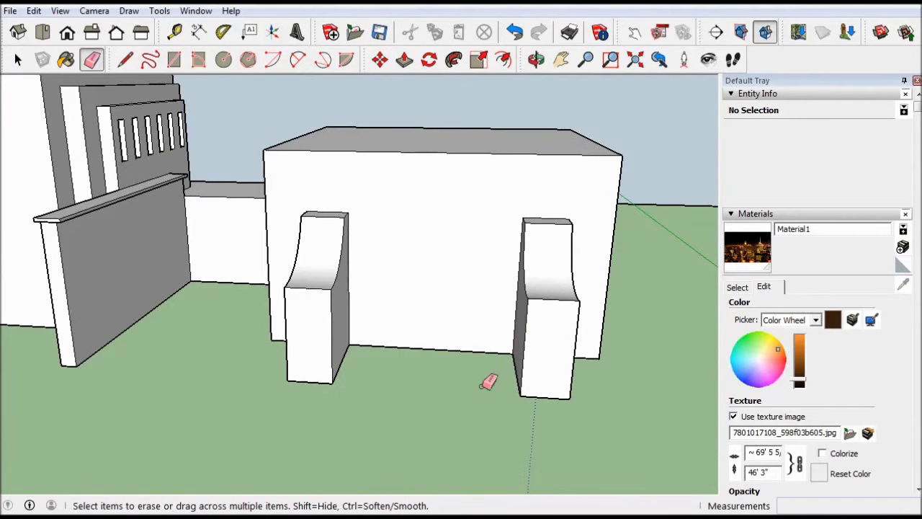
key("r")
middle_click_drag(531, 243, 530, 245)
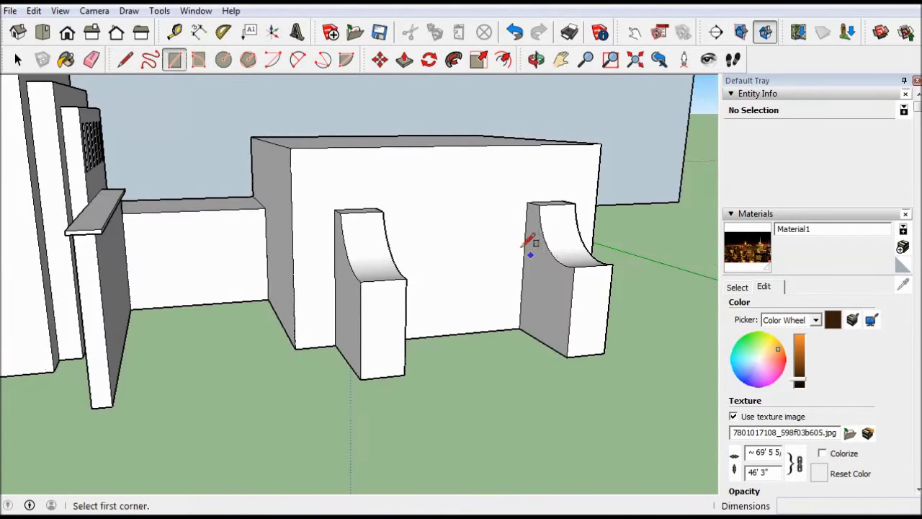
mouse_move(563, 294)
middle_mouse_down()
mouse_move(598, 288)
mouse_move(599, 317)
mouse_move(577, 367)
mouse_move(631, 385)
middle_mouse_up()
mouse_move(598, 328)
middle_mouse_down()
mouse_move(628, 370)
mouse_move(382, 97)
middle_mouse_up()
left_click(628, 370)
left_click(405, 60)
left_click(640, 392)
mouse_move(640, 391)
middle_mouse_down()
mouse_move(439, 313)
mouse_move(488, 323)
mouse_move(501, 310)
mouse_move(478, 328)
middle_mouse_up()
left_click(439, 313)
- Pull the slab's end face out 9 3/8" into a long low base block
key("r")
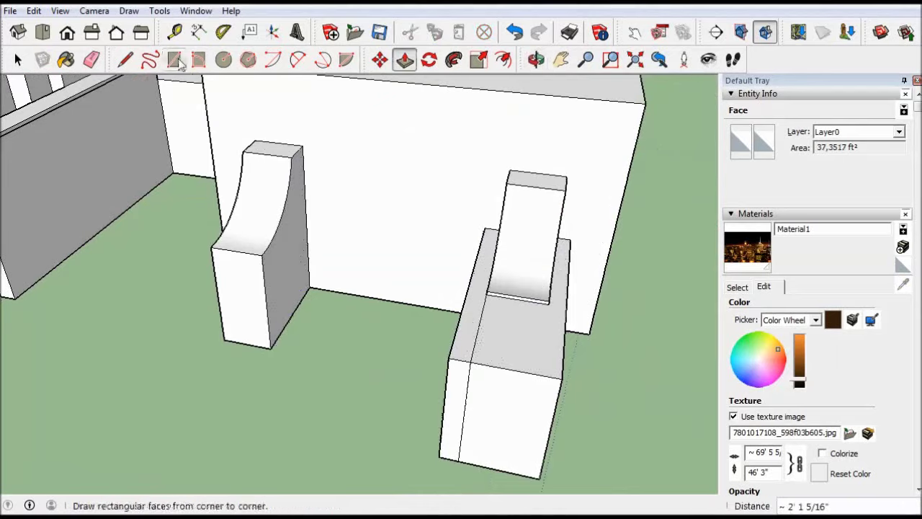
key("e")
mouse_move(476, 386)
middle_mouse_down()
mouse_move(463, 334)
mouse_move(447, 355)
mouse_move(526, 309)
middle_mouse_up()
key("c")
key("p")
left_click(476, 391)
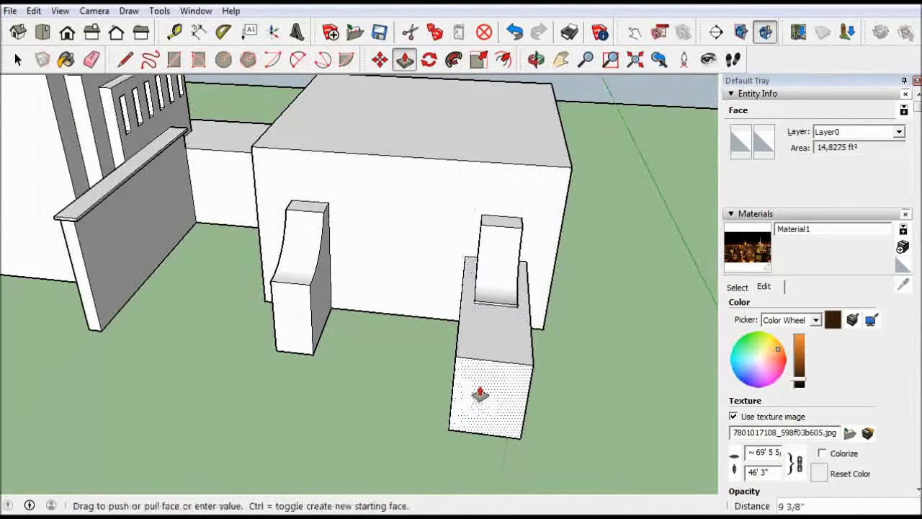
middle_click_drag(475, 391, 289, 144)
left_click(262, 92)
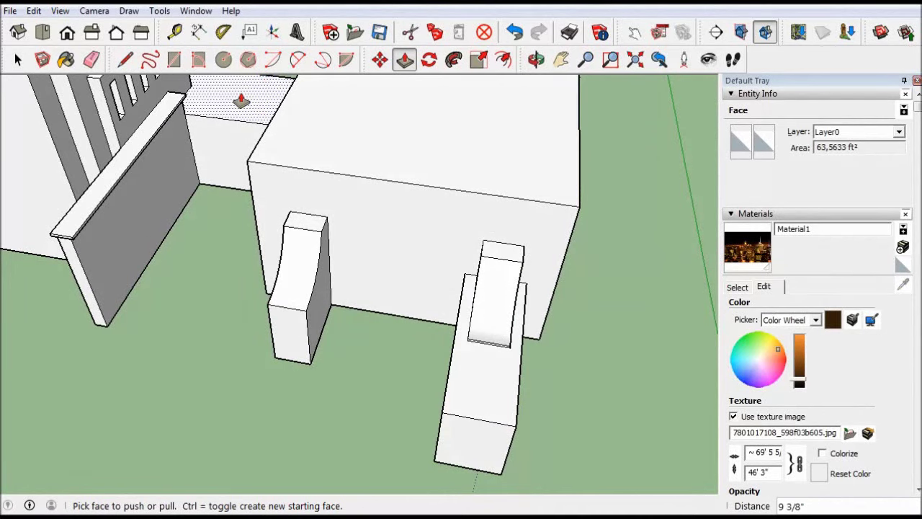
mouse_move(241, 101)
middle_mouse_down()
mouse_move(410, 173)
mouse_move(439, 243)
mouse_move(473, 240)
mouse_move(288, 390)
middle_mouse_up()
scroll(473, 240, "up", 5)
scroll(454, 246, "down", 5)
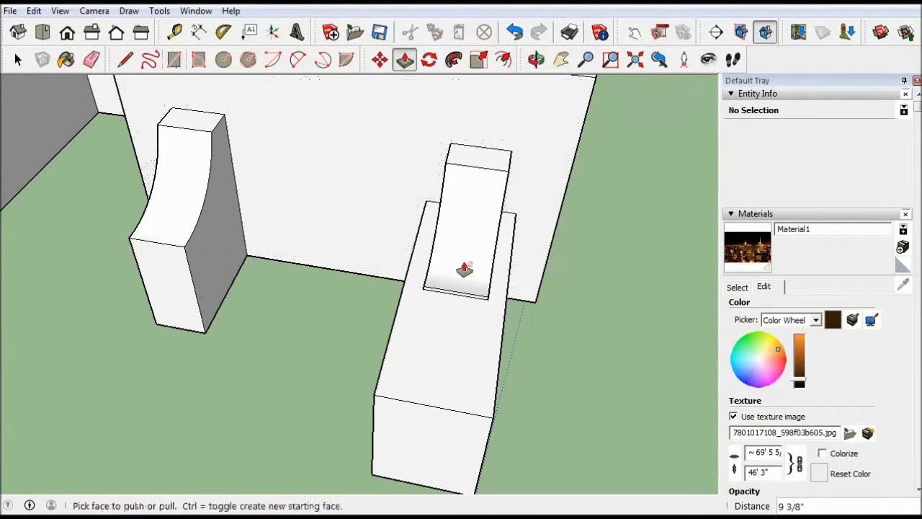
scroll(416, 243, "up", 5)
key("l")
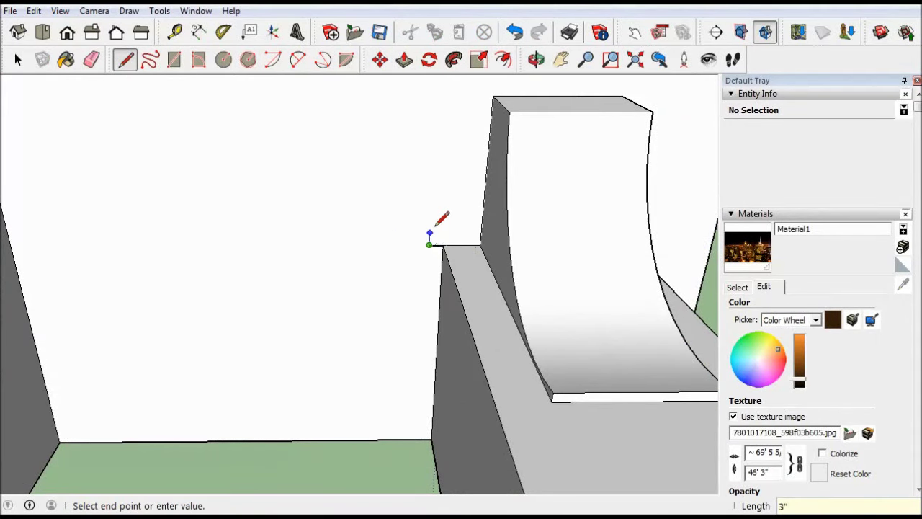
type("2")
- Push the small tab face on the block's top outward to start the lip
scroll(429, 236, "down", 3)
mouse_move(428, 230)
middle_mouse_down()
mouse_move(342, 206)
mouse_move(634, 291)
mouse_move(664, 272)
middle_mouse_up()
scroll(634, 291, "up", 2)
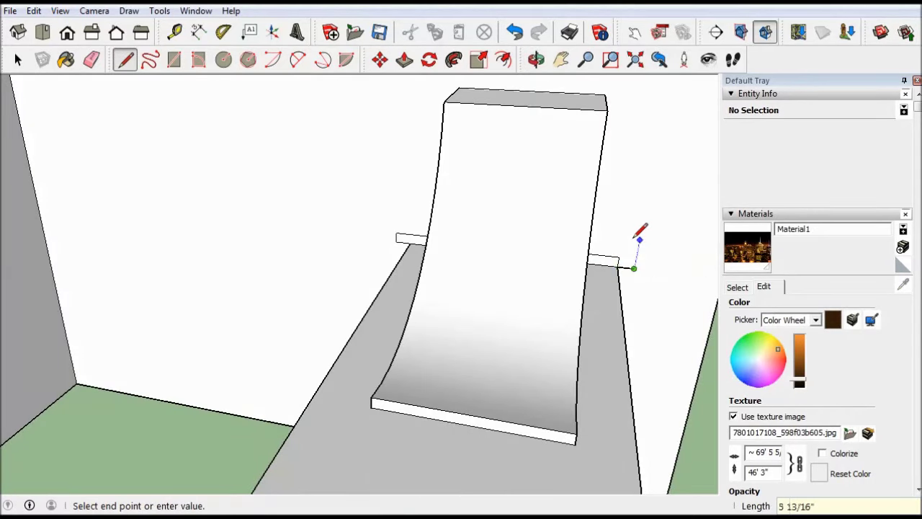
left_click(92, 59)
scroll(627, 252, "up", 2)
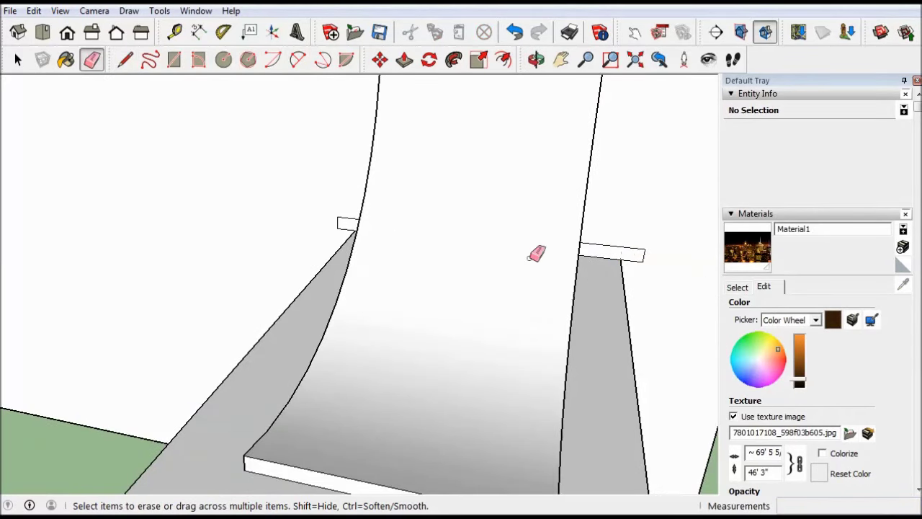
scroll(580, 289, "down", 3)
left_click(404, 59)
left_click(345, 265)
scroll(455, 301, "down", 3)
- Sink the block's top face 2 1/2" and erase the leftover edge
middle_click_drag(454, 301, 432, 391)
left_click(432, 391)
left_click(505, 425)
scroll(570, 457, "up", 2)
middle_click_drag(488, 418, 525, 396)
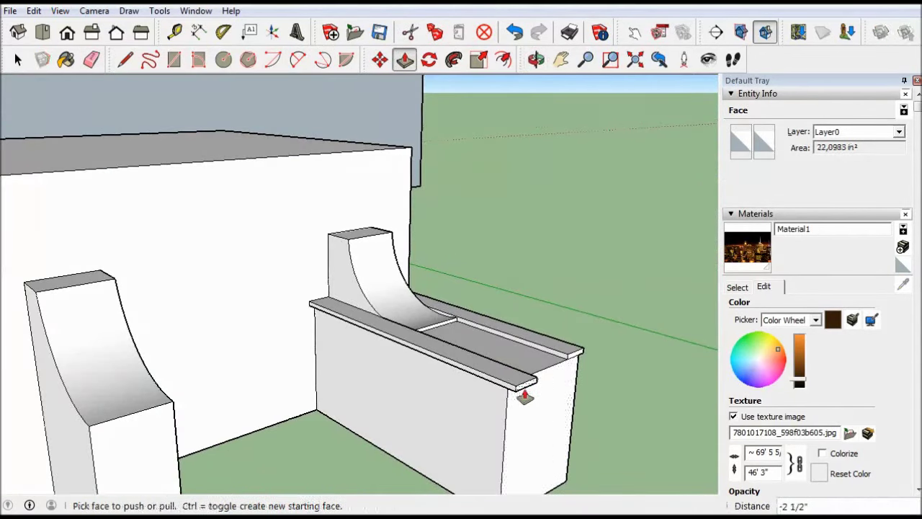
left_click(537, 369)
scroll(537, 369, "down", 3)
left_click(92, 59)
mouse_move(463, 339)
middle_mouse_down()
mouse_move(521, 383)
mouse_move(375, 343)
mouse_move(410, 221)
mouse_move(330, 96)
middle_mouse_up()
scroll(375, 343, "down", 3)
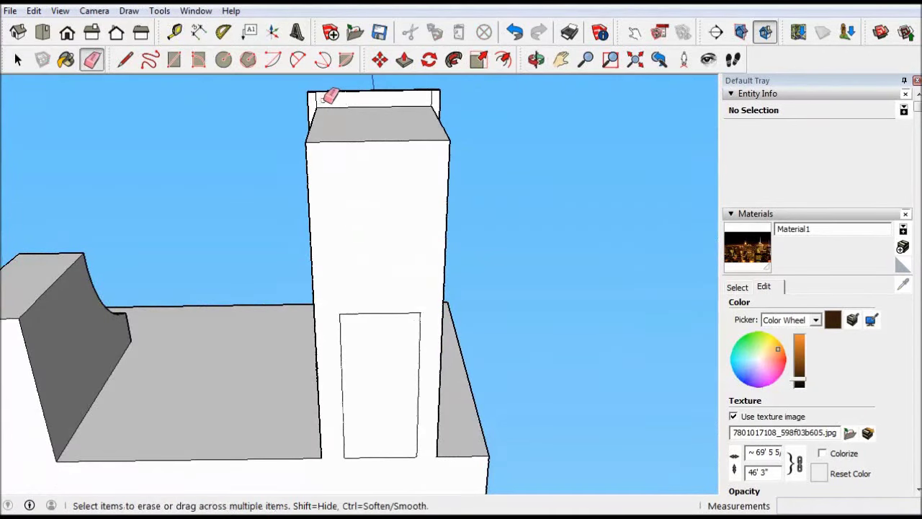
- Draw an arc across the tower top and pull the arched face into a rounded form
mouse_move(452, 103)
middle_mouse_down()
mouse_move(366, 298)
mouse_move(406, 96)
mouse_move(283, 77)
middle_mouse_up()
left_click(298, 59)
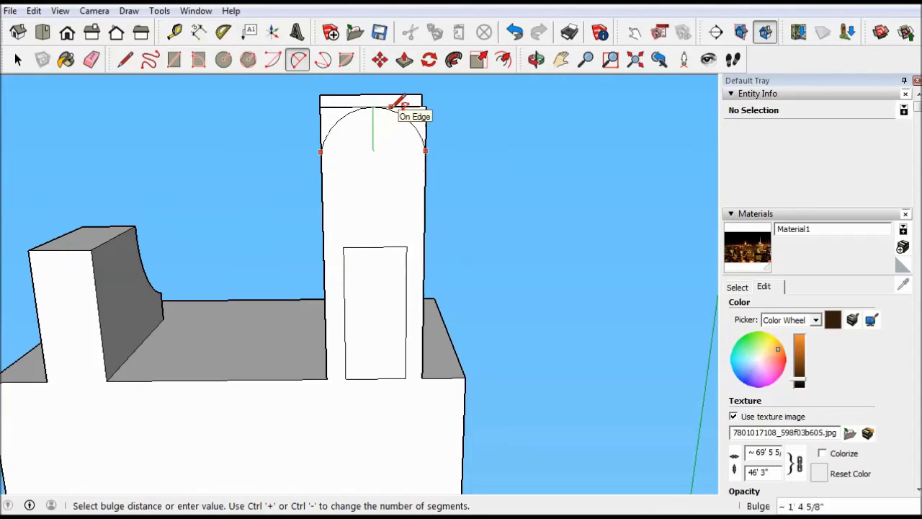
left_click(396, 104)
middle_click_drag(396, 105, 324, 57)
left_click(404, 60)
left_click(389, 144)
left_click(345, 222)
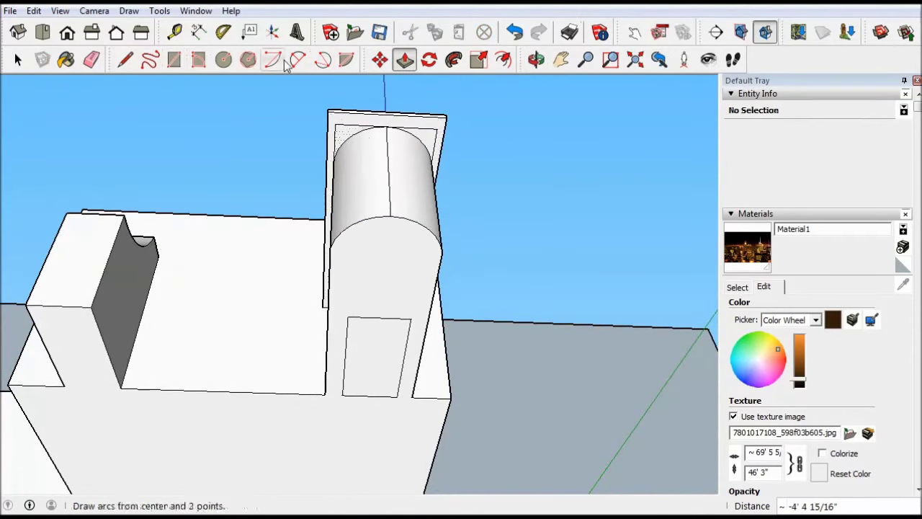
- Begin drawing line marks on the tower's rounded top
key("e")
mouse_move(413, 243)
middle_mouse_down()
mouse_move(398, 363)
mouse_move(413, 164)
mouse_move(315, 193)
middle_mouse_up()
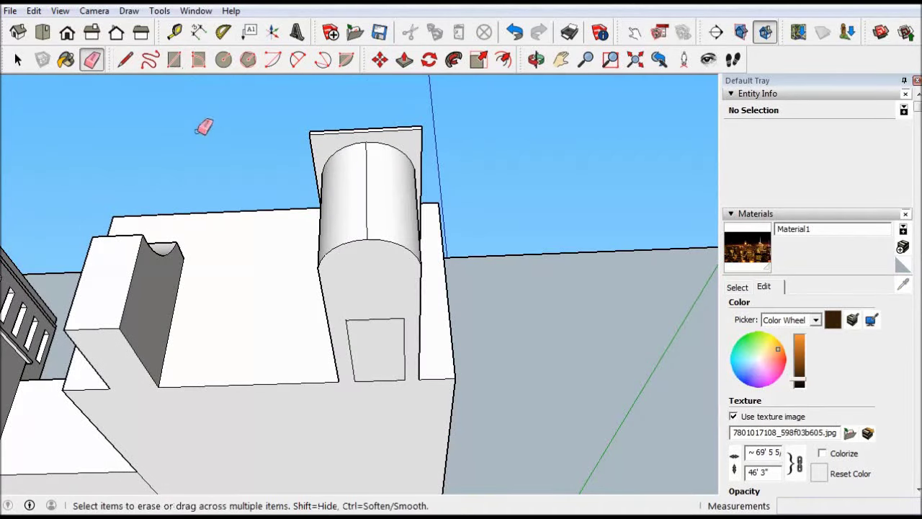
middle_click_drag(433, 307, 224, 64)
scroll(438, 198, "up", 5)
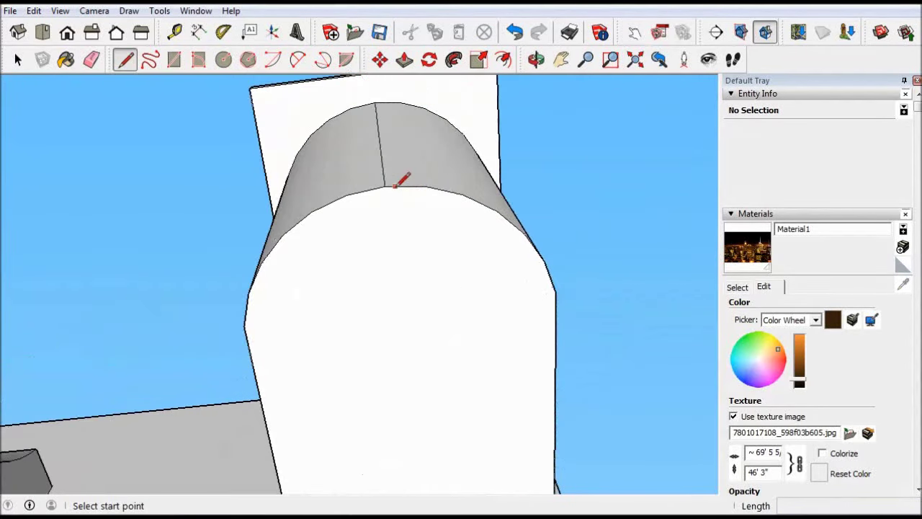
left_click(395, 201)
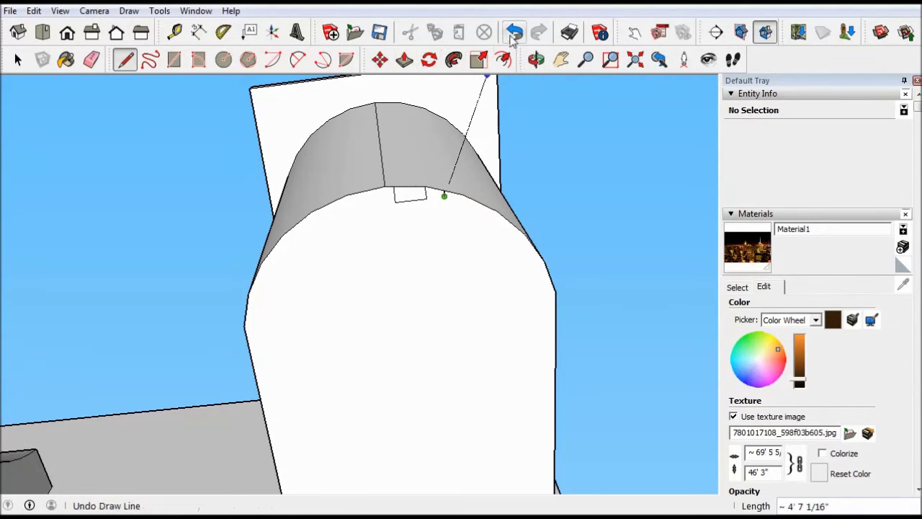
scroll(384, 187, "up", 2)
left_click(395, 186)
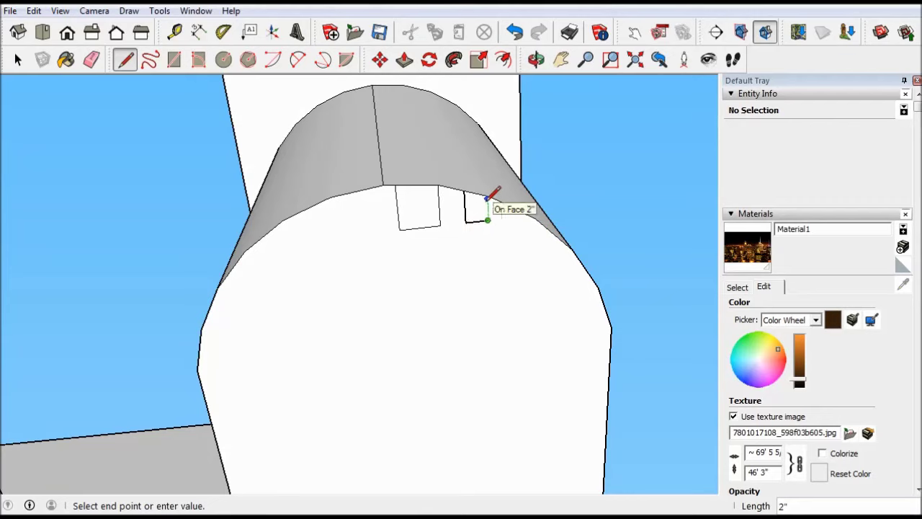
- Try extruding the small rectangle into a box, undo it, and select the cylinder's bottom face
middle_click_drag(537, 228, 505, 360)
key("p")
left_click_drag(426, 356, 488, 382)
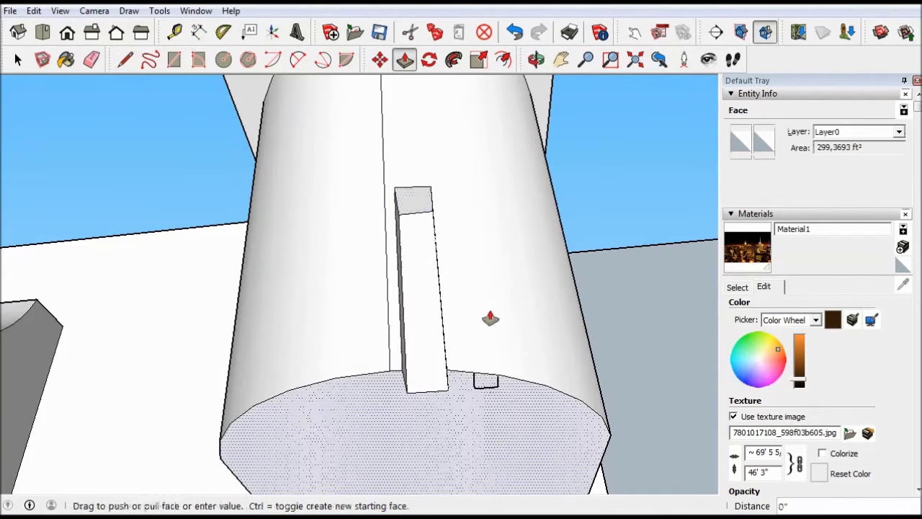
left_click(515, 33)
left_click(435, 382)
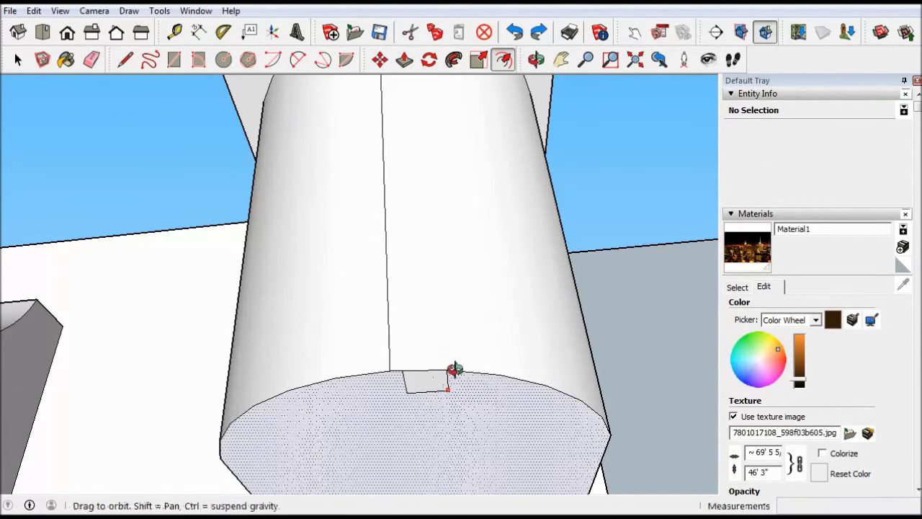
middle_click_drag(454, 390, 334, 156)
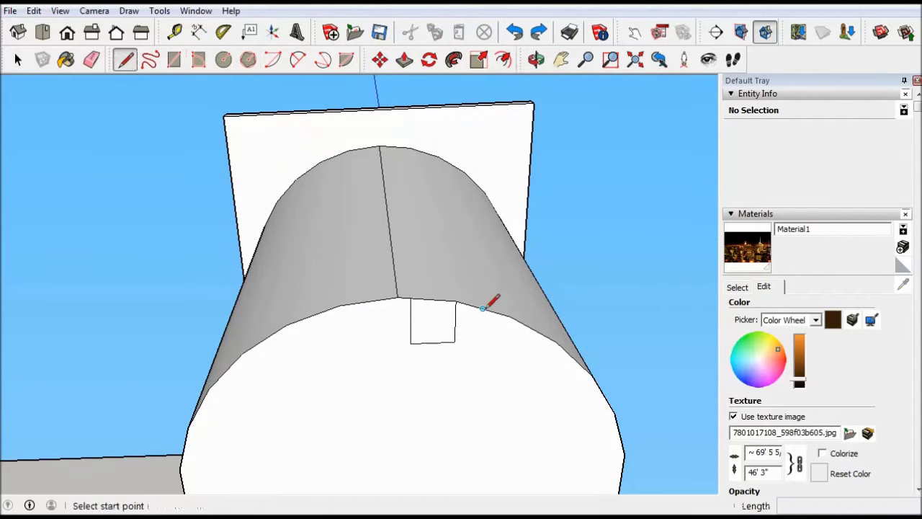
- Outline a slot rectangle on the cylinder base and extrude the first two slots
left_click(465, 348)
mouse_move(556, 355)
middle_mouse_down()
mouse_move(498, 253)
mouse_move(523, 257)
middle_mouse_up()
left_click(523, 257)
left_click(549, 308)
middle_click_drag(549, 308, 406, 127)
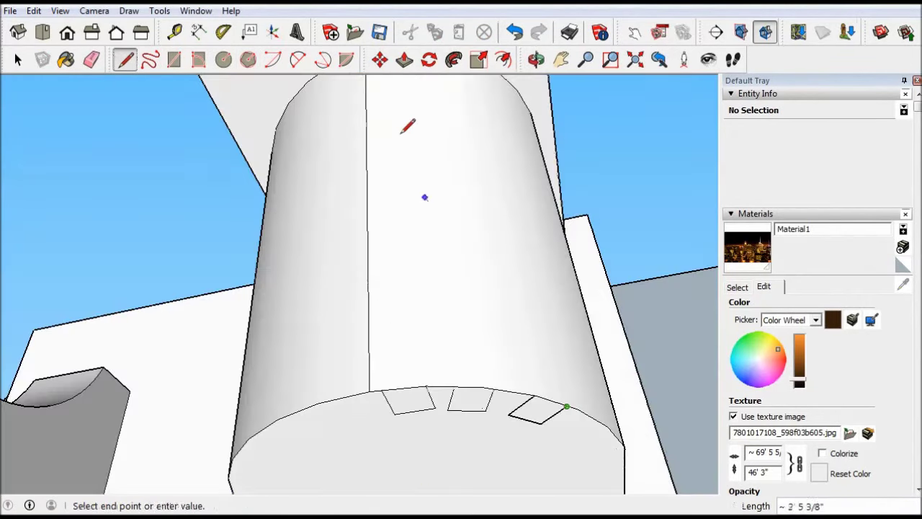
key("p")
left_click(403, 400)
middle_click_drag(431, 264, 461, 319)
left_click(436, 252)
left_click(436, 252)
- Draw another outline on the cylinder base and push it into the third slot
mouse_move(449, 93)
middle_mouse_down()
mouse_move(436, 154)
mouse_move(486, 258)
mouse_move(486, 403)
mouse_move(478, 274)
middle_mouse_up()
key("c")
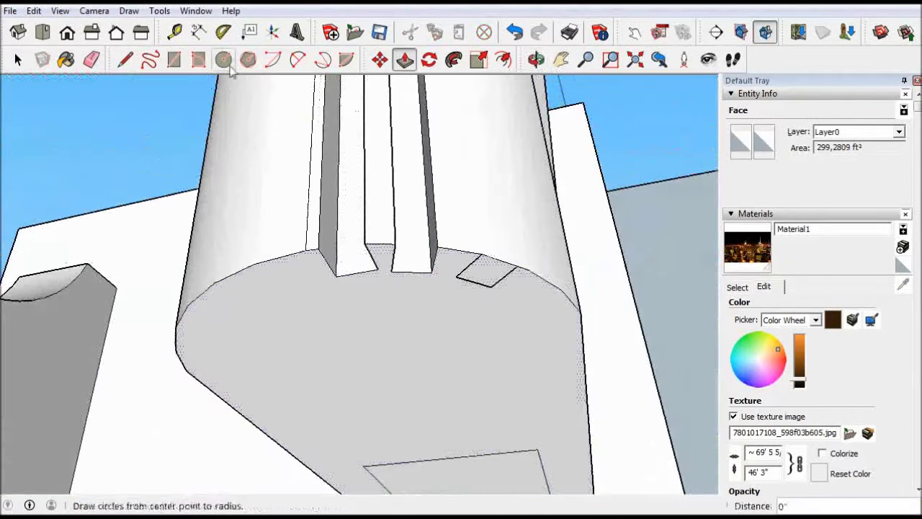
key("e")
key("l")
middle_click_drag(518, 194, 398, 303)
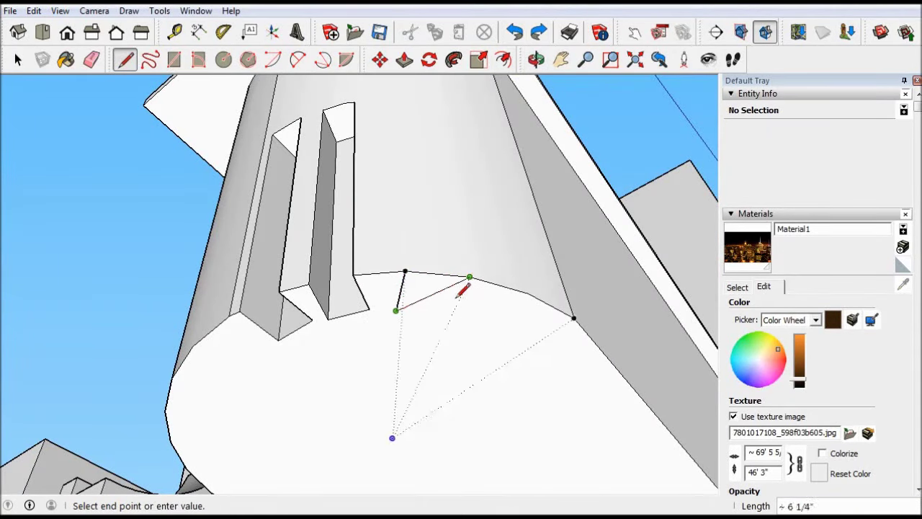
mouse_move(413, 320)
middle_mouse_down()
mouse_move(457, 375)
mouse_move(418, 211)
middle_mouse_up()
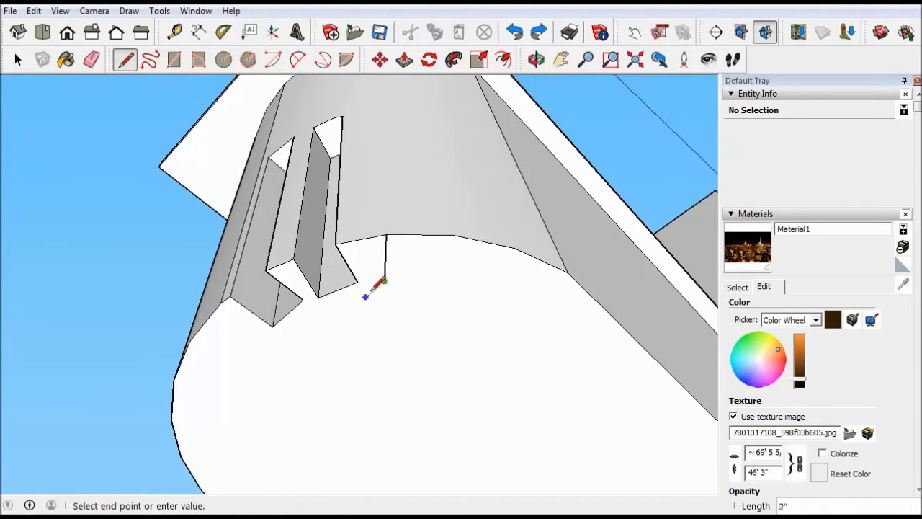
left_click(430, 283)
middle_click_drag(431, 282, 382, 337)
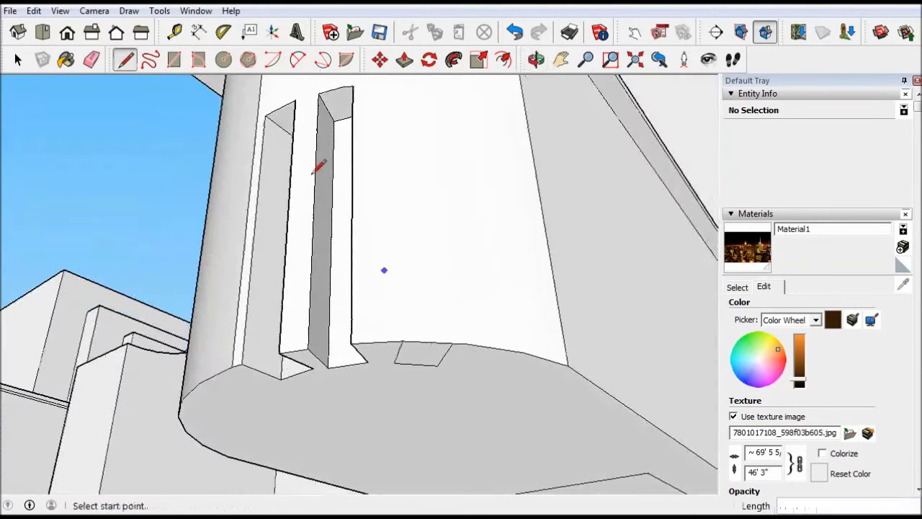
key("p")
left_click_drag(423, 350, 354, 93)
middle_click_drag(354, 93, 361, 430)
scroll(360, 430, "down", 5)
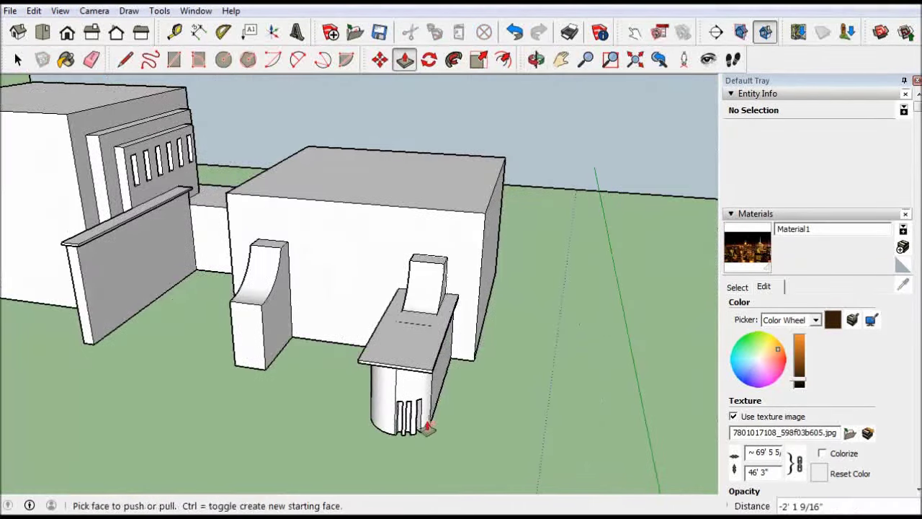
middle_click_drag(335, 364, 457, 486)
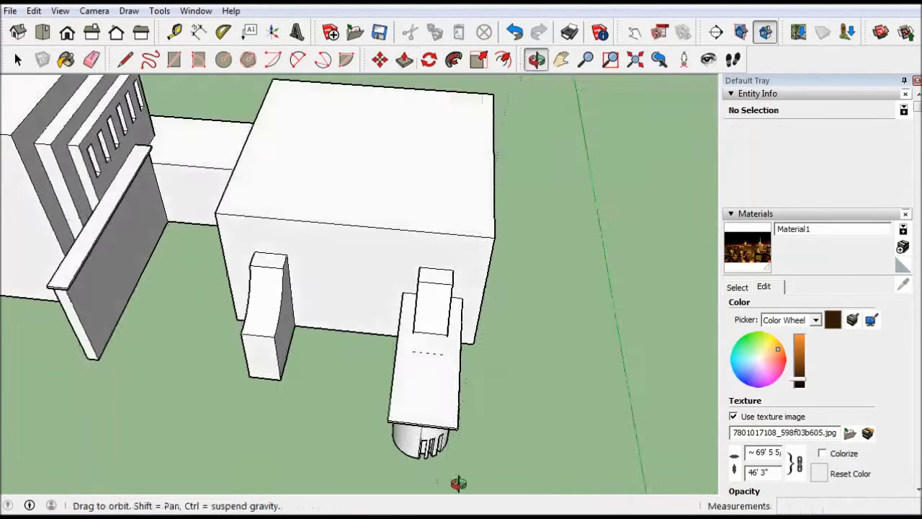
- Adjust the depths of the fluted cylinder's slot faces with Push/Pull
scroll(353, 440, "up", 5)
left_click(350, 411)
mouse_move(350, 411)
middle_mouse_down()
mouse_move(448, 438)
mouse_move(418, 396)
mouse_move(354, 416)
middle_mouse_up()
left_click(324, 410)
scroll(350, 258, "down", 5)
mouse_move(349, 258)
middle_mouse_down()
mouse_move(381, 267)
mouse_move(407, 243)
mouse_move(448, 396)
middle_mouse_up()
left_click(408, 242)
scroll(449, 396, "down", 5)
scroll(465, 442, "up", 4)
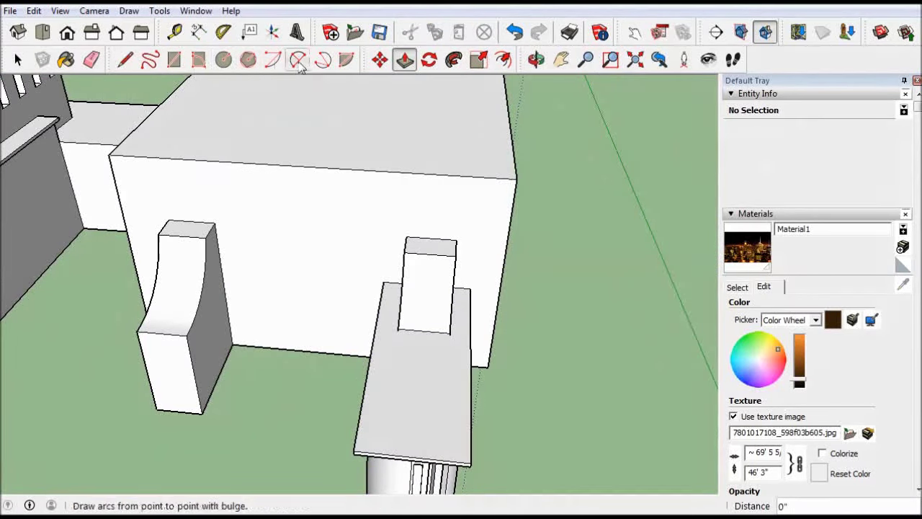
mouse_move(368, 395)
middle_mouse_down()
mouse_move(405, 195)
mouse_move(422, 180)
middle_mouse_up()
- Draw a straight line across the slab capping the cylinder
left_click(125, 59)
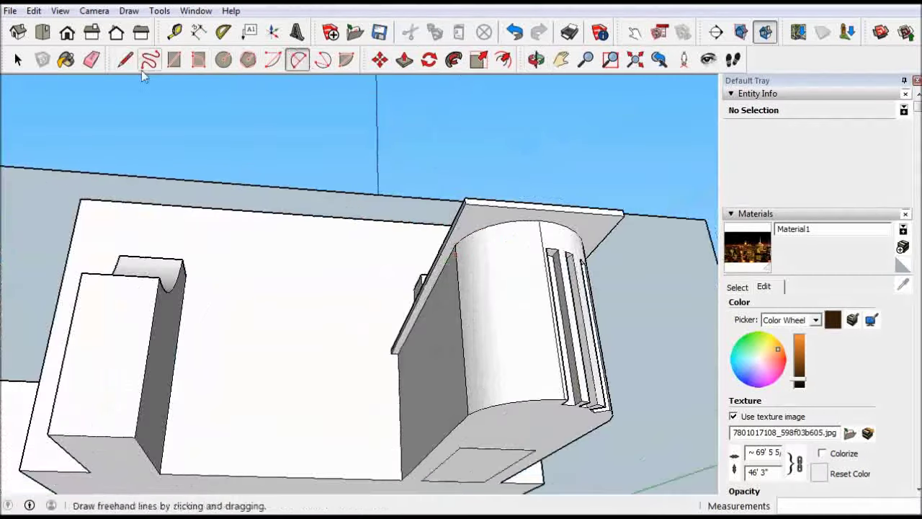
scroll(462, 225, "up", 3)
left_click(467, 227)
key("Escape")
mouse_move(454, 218)
middle_mouse_down()
mouse_move(492, 295)
mouse_move(438, 217)
mouse_move(523, 313)
mouse_move(327, 184)
middle_mouse_up()
middle_click_drag(367, 151, 457, 420)
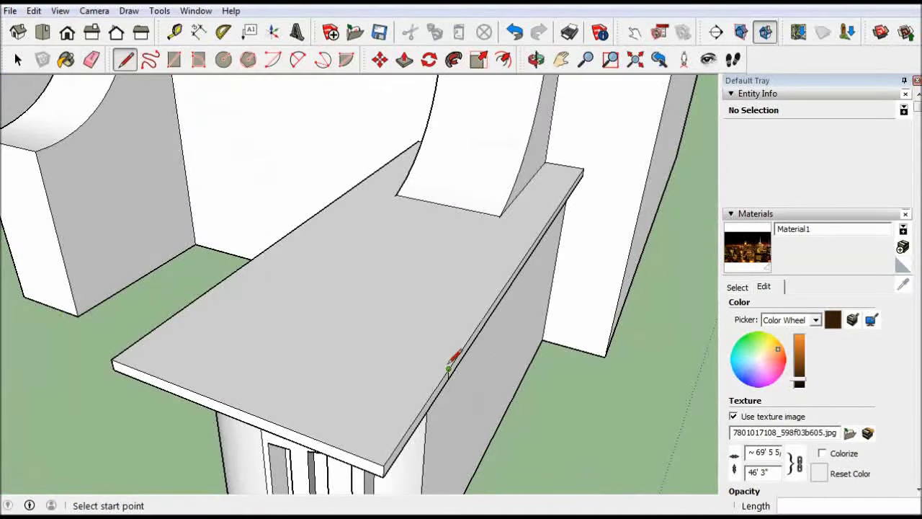
left_click(455, 358)
left_click(204, 302)
- Draw a 2-Point Arc along the slab front and push away both corner pieces
key("a")
middle_click_drag(218, 83, 245, 216)
left_click(236, 285)
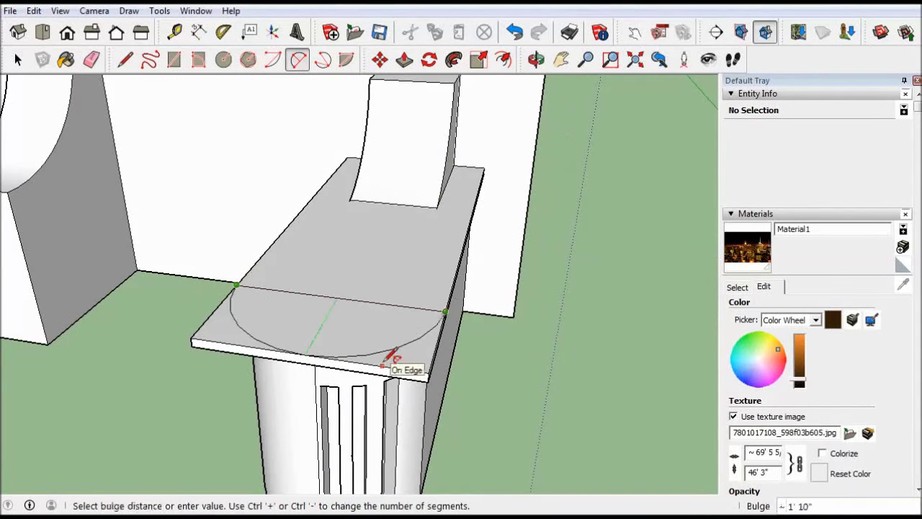
left_click(404, 60)
left_click_drag(432, 344, 412, 387)
double_click(213, 335)
middle_click_drag(442, 387, 350, 365)
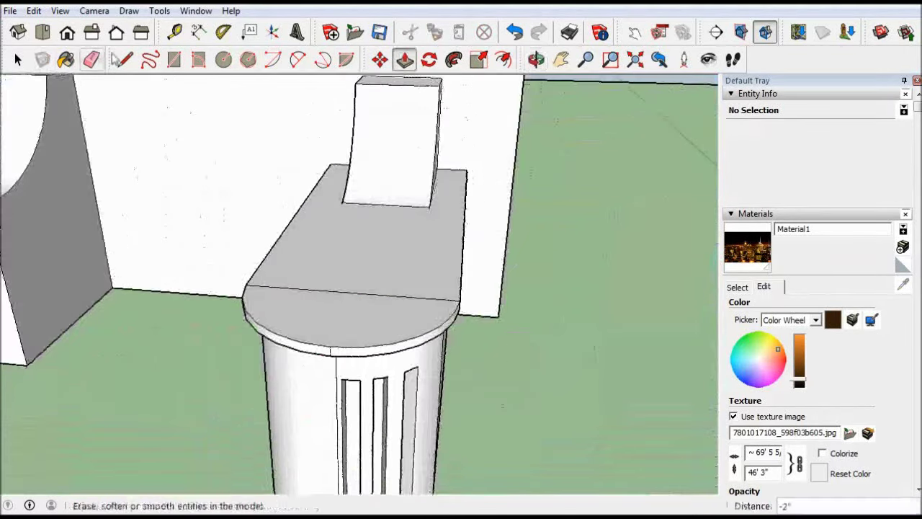
- Erase the leftover edges around the newly rounded slab front
key("e")
scroll(349, 365, "down", 2)
scroll(412, 319, "down", 4)
mouse_move(370, 320)
middle_mouse_down()
mouse_move(324, 324)
mouse_move(456, 294)
middle_mouse_up()
scroll(306, 330, "up", 5)
key("c")
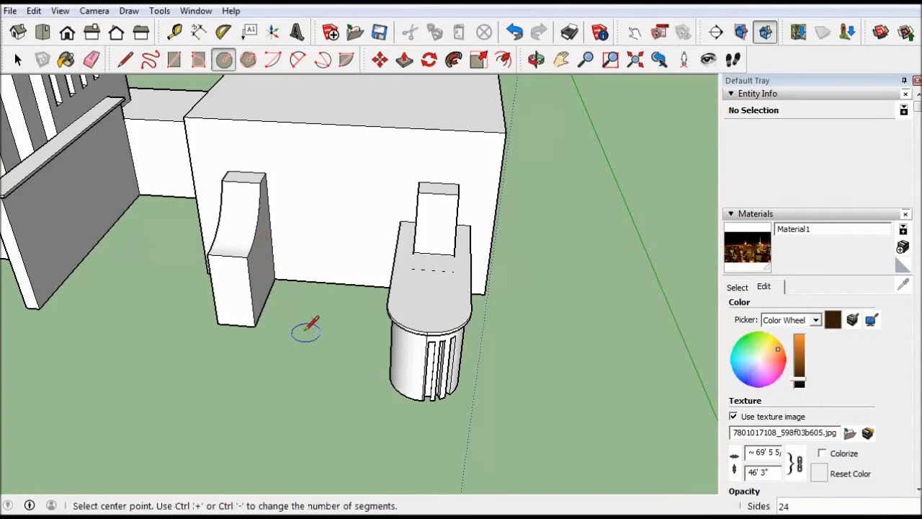
- Draw a circle on the ground between the curved pillar and the grooved tower
left_click(298, 304)
scroll(297, 303, "up", 2)
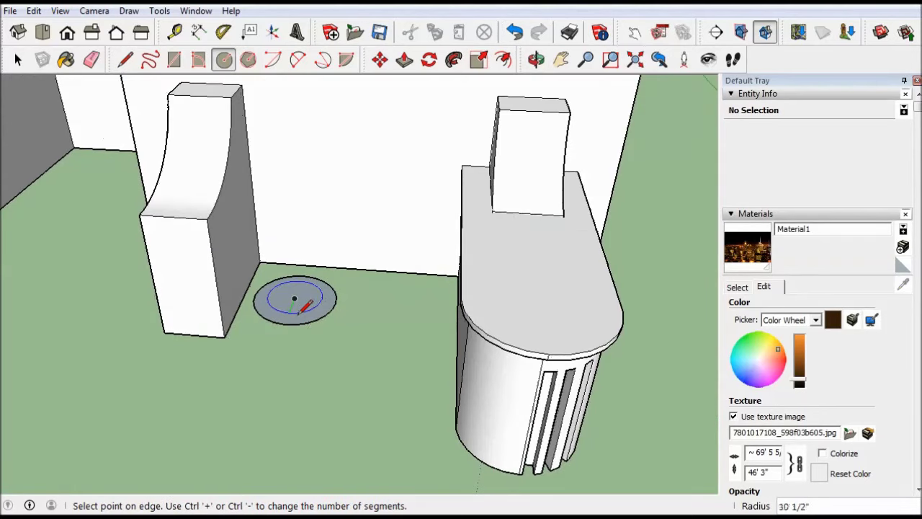
scroll(301, 310, "up", 2)
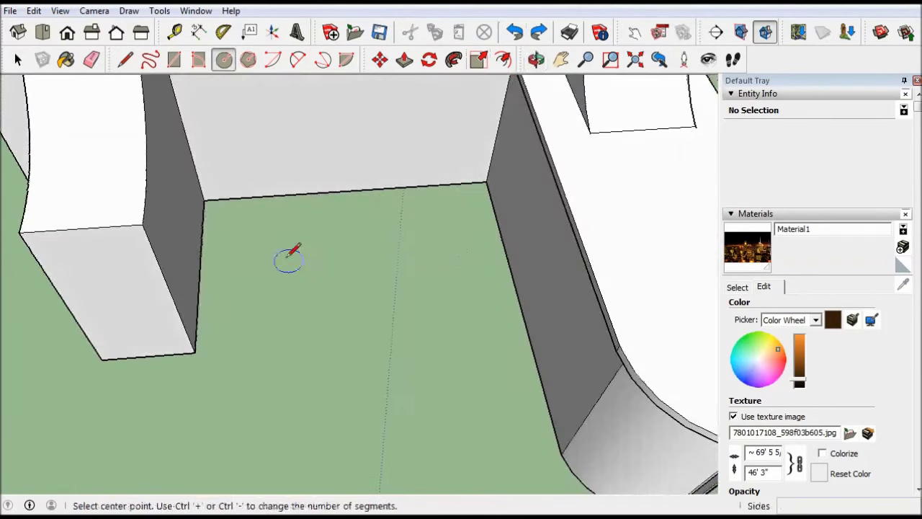
left_click(261, 253)
left_click(273, 293)
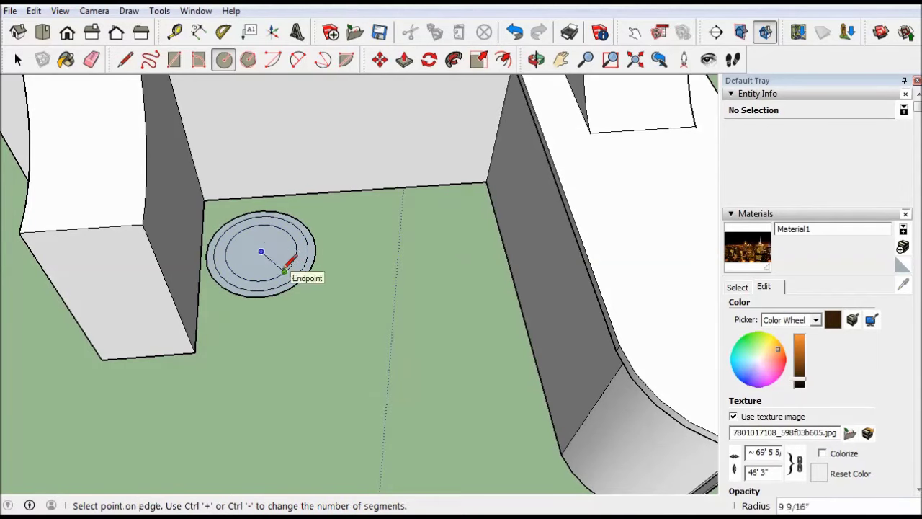
- Offset the circle inward twice to form concentric rings
left_click(503, 59)
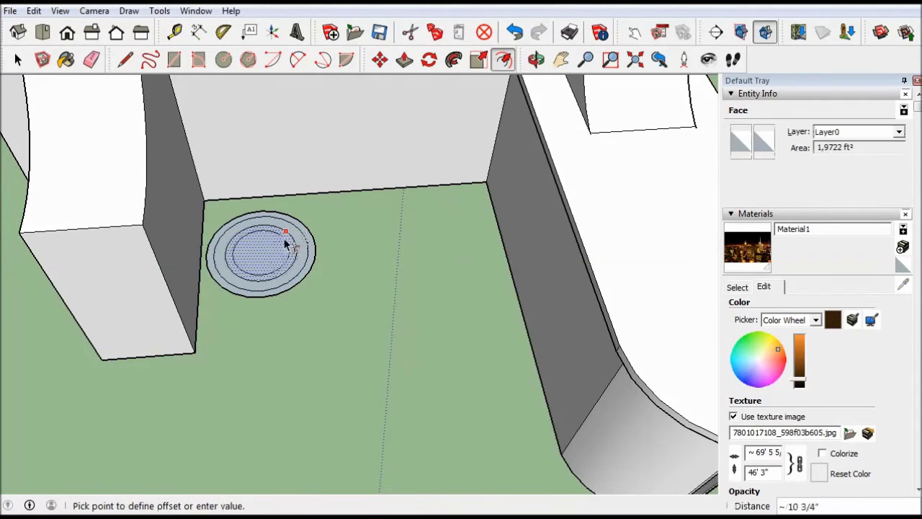
left_click(285, 246)
left_click(278, 253)
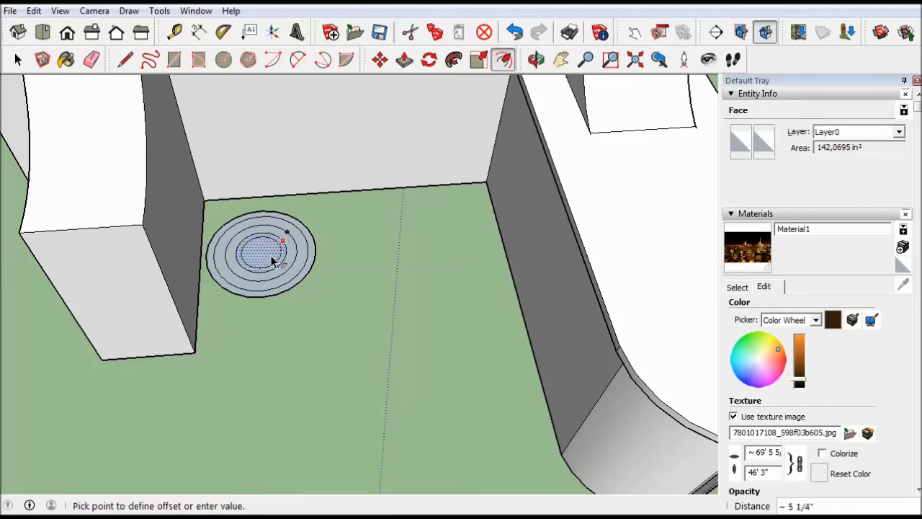
scroll(271, 252, "up", 2)
left_click(274, 252)
left_click(507, 131)
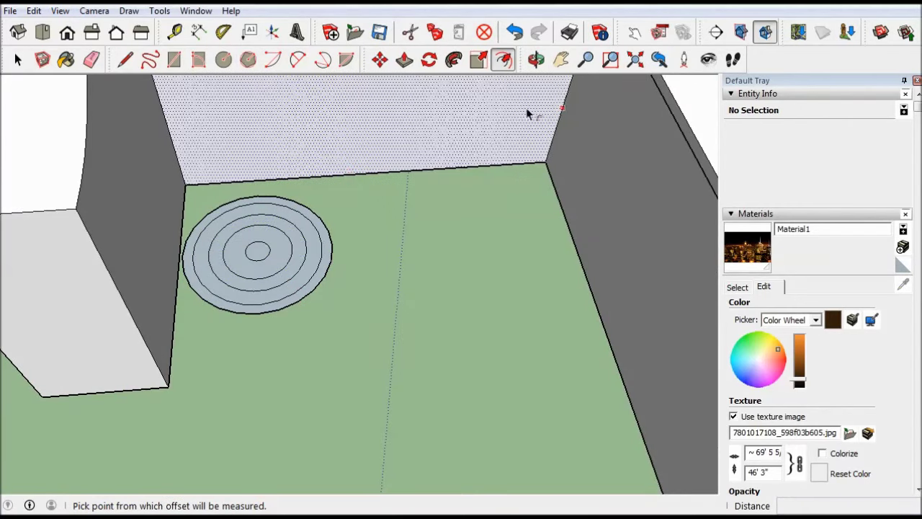
- Raise the centre circle and rings with Push/Pull into a stepped drum
left_click(404, 59)
middle_click_drag(268, 270, 267, 263)
double_click(268, 230)
left_click(268, 238)
left_click(281, 195)
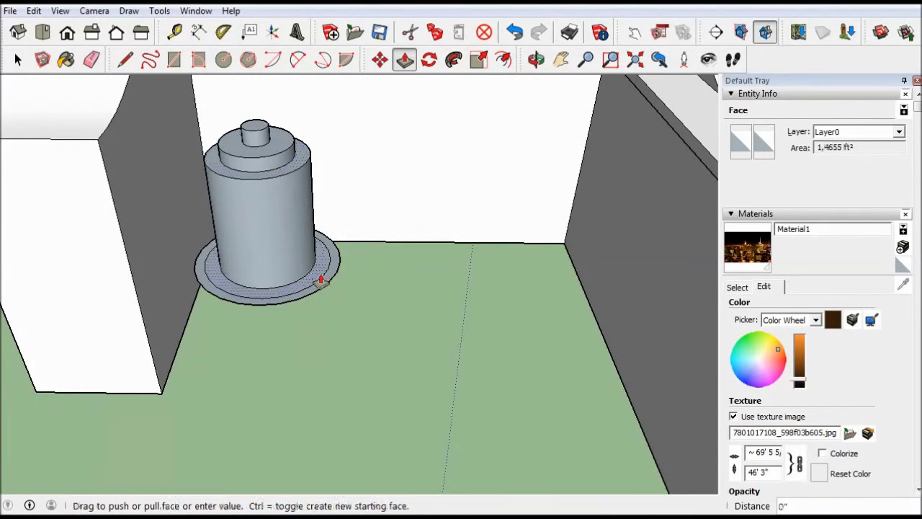
left_click(319, 278)
- Erase a stray edge around the drum
key("e")
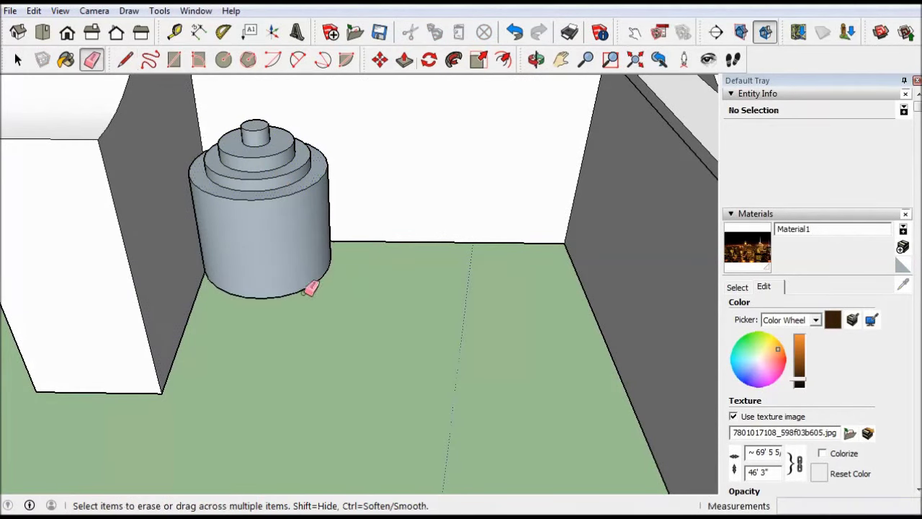
scroll(315, 286, "up", 2)
left_click(404, 59)
mouse_move(242, 138)
middle_mouse_down()
mouse_move(367, 291)
mouse_move(339, 303)
middle_mouse_up()
- Box-select the stepped drum and move it down onto the ground
key("space")
left_click_drag(295, 222, 391, 313)
mouse_move(391, 313)
middle_mouse_down()
mouse_move(405, 200)
mouse_move(372, 297)
middle_mouse_up()
key("m")
left_click(373, 297)
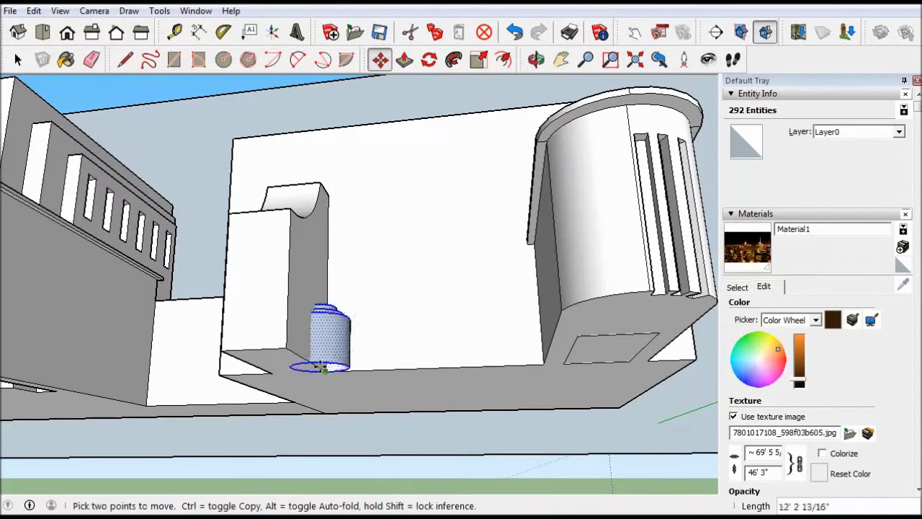
left_click(375, 371)
mouse_move(375, 371)
middle_mouse_down()
mouse_move(476, 416)
mouse_move(415, 368)
middle_mouse_up()
key("space")
left_click(476, 416)
scroll(391, 384, "up", 3)
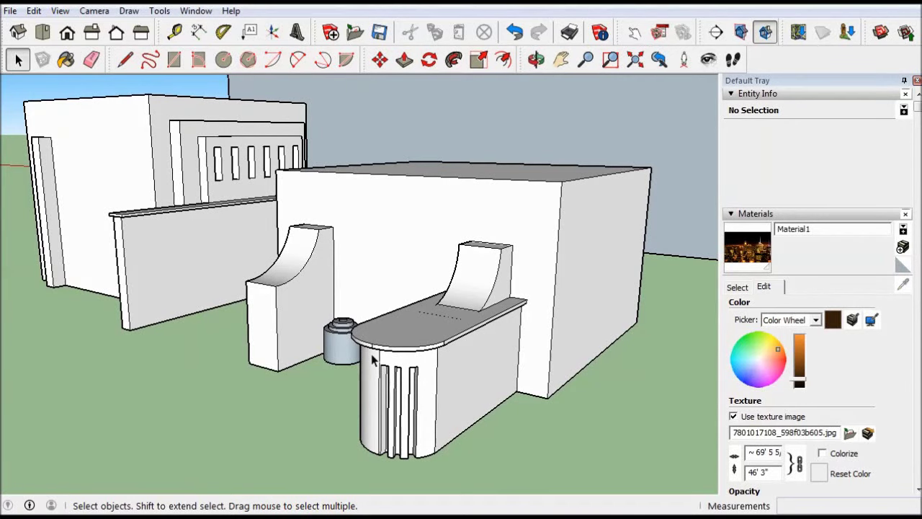
- Draw a rectangle on the ground at the building's corner
middle_click_drag(360, 372, 317, 432)
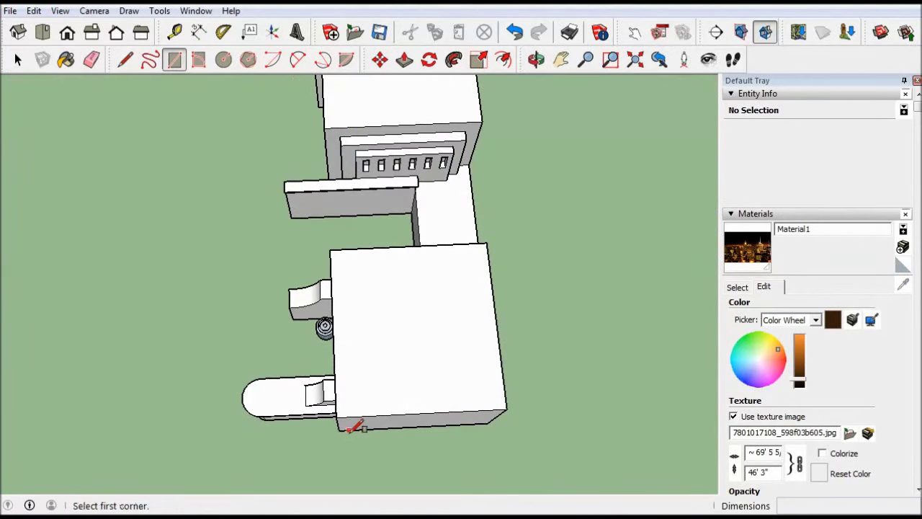
left_click(348, 430)
scroll(348, 430, "down", 3)
scroll(349, 425, "down", 2)
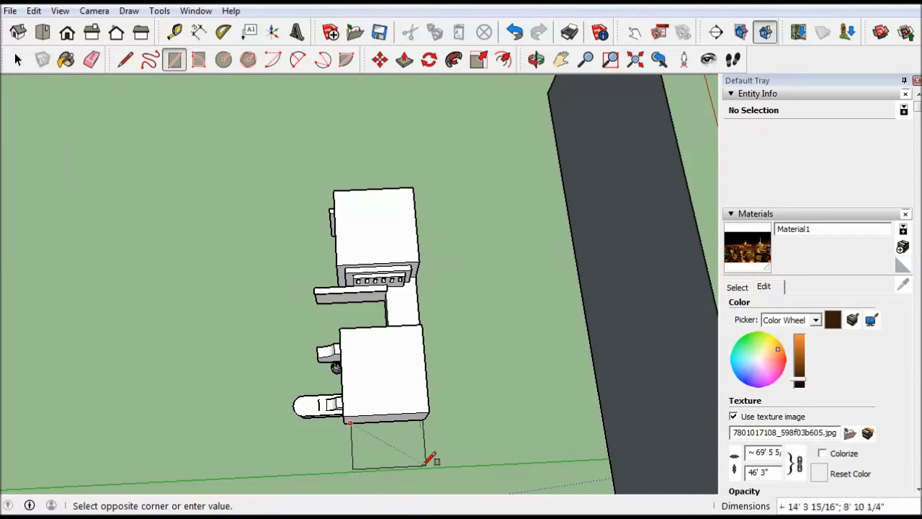
left_click(426, 463)
mouse_move(426, 464)
middle_mouse_down()
mouse_move(531, 344)
mouse_move(423, 281)
mouse_move(428, 312)
middle_mouse_up()
scroll(531, 343, "up", 3)
- Raise the ground rectangle into a block with Push/Pull
key("p")
left_click(424, 281)
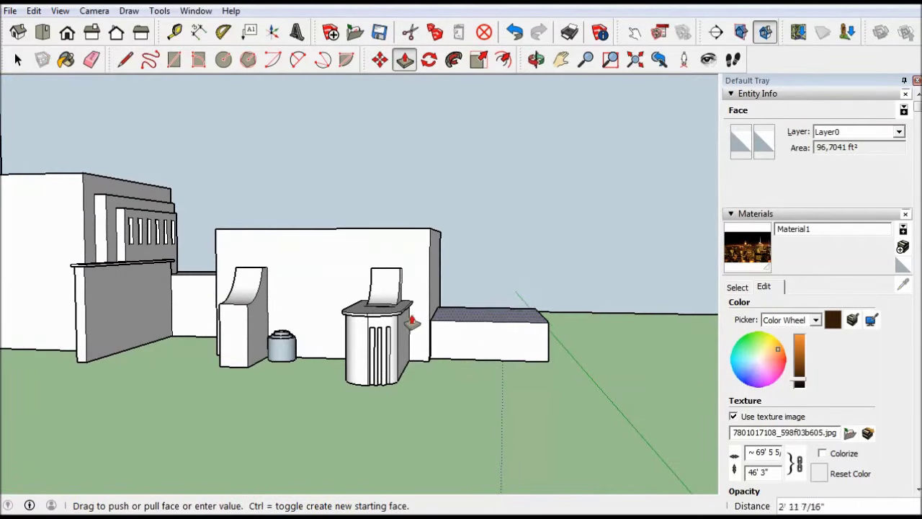
scroll(403, 310, "up", 3)
mouse_move(542, 445)
middle_mouse_down()
mouse_move(567, 408)
mouse_move(438, 305)
middle_mouse_up()
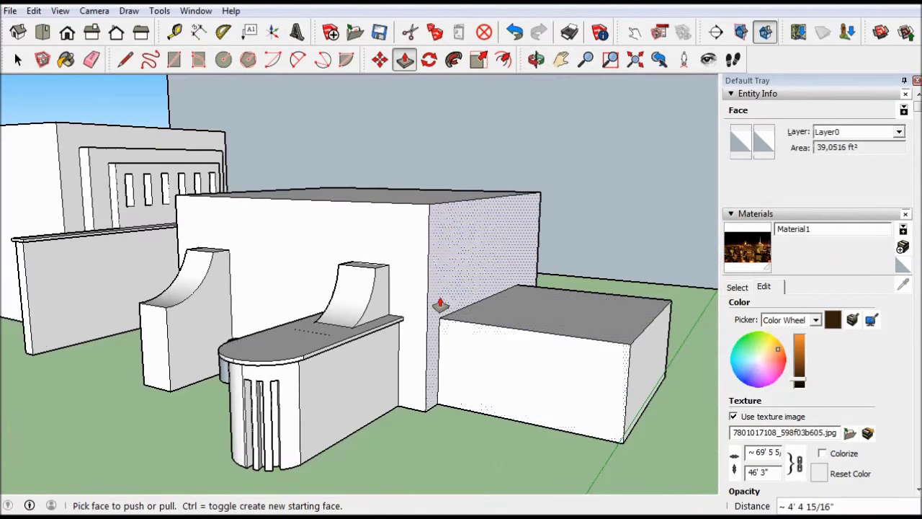
mouse_move(412, 349)
middle_mouse_down()
mouse_move(644, 345)
mouse_move(552, 303)
middle_mouse_up()
- Start a rectangle on the new block, then cancel it and clear the selection
key("r")
left_click(552, 303)
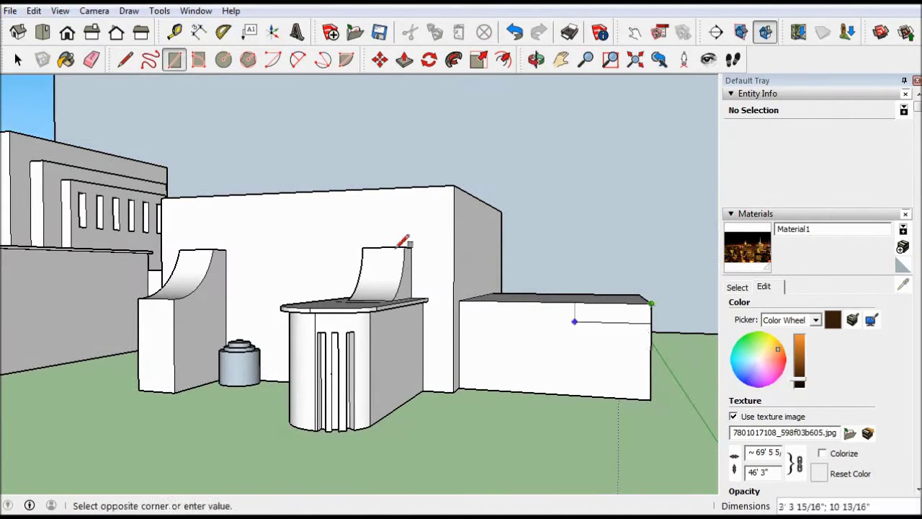
scroll(644, 354, "down", 3)
scroll(528, 282, "up", 2)
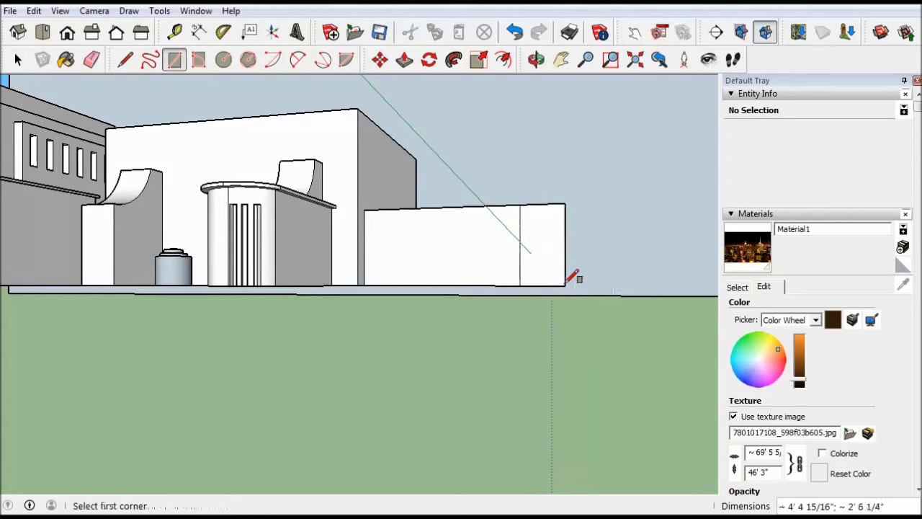
middle_click_drag(574, 277, 569, 247)
key("f")
key("m")
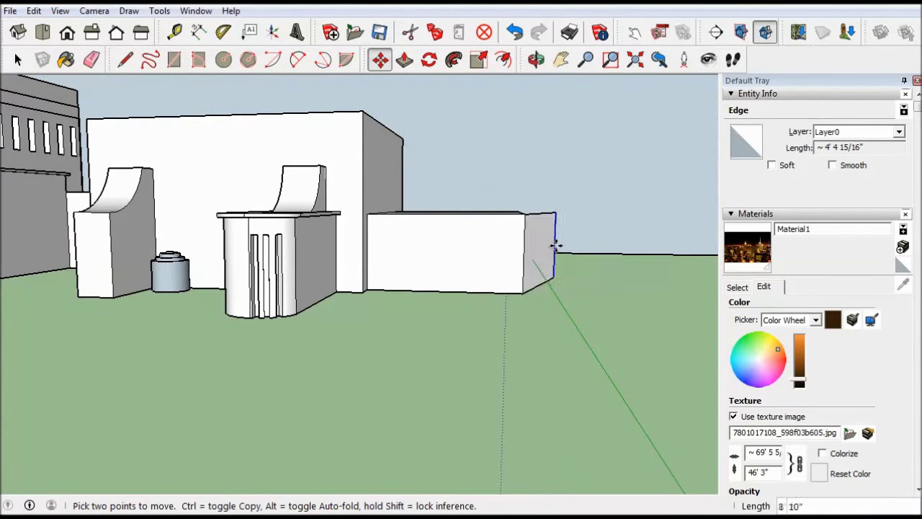
key("Escape")
mouse_move(559, 252)
middle_mouse_down()
mouse_move(552, 305)
mouse_move(435, 334)
mouse_move(578, 412)
mouse_move(418, 114)
middle_mouse_up()
- Push/Pull the low box's end face to deepen the block
key("p")
left_click(413, 412)
mouse_move(413, 412)
middle_mouse_down()
mouse_move(669, 351)
mouse_move(524, 340)
mouse_move(612, 378)
middle_mouse_up()
key("l")
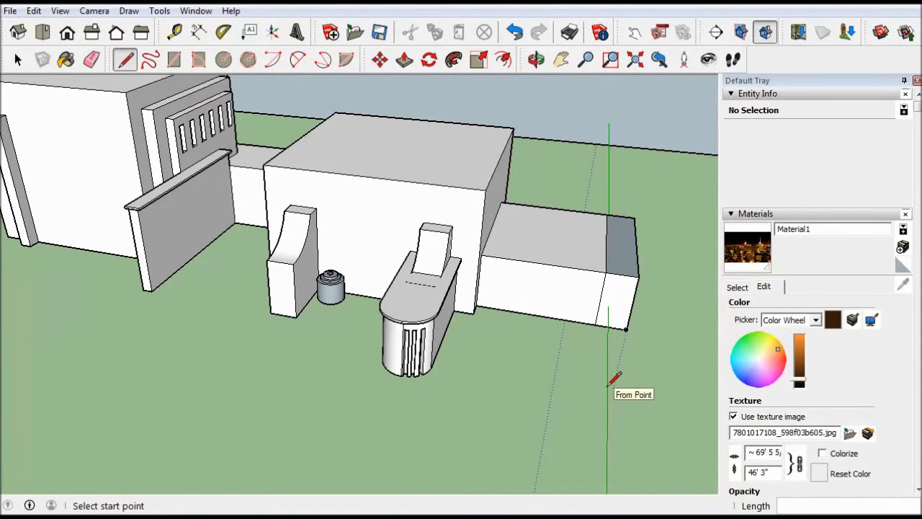
middle_click_drag(690, 328, 603, 320)
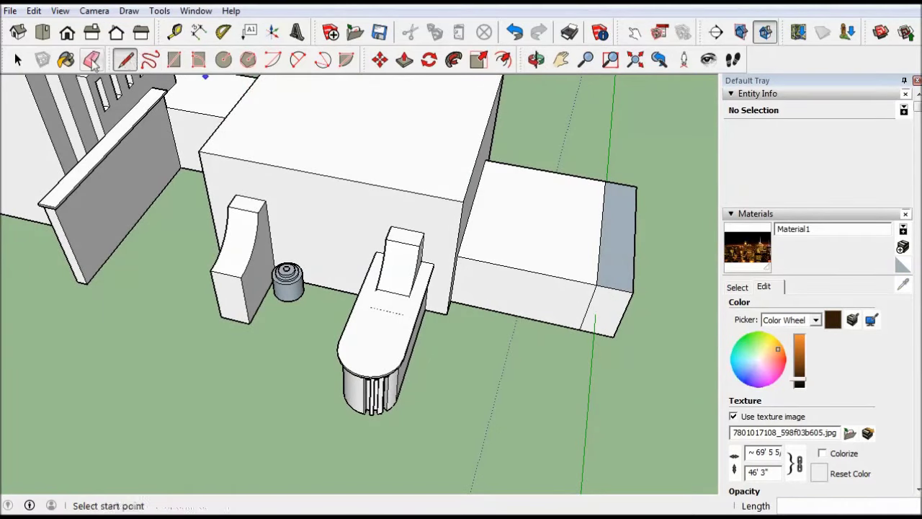
- Start a rectangle on top of the low box and erase its dividing edges
key("r")
left_click(636, 186)
middle_click_drag(481, 215, 482, 268)
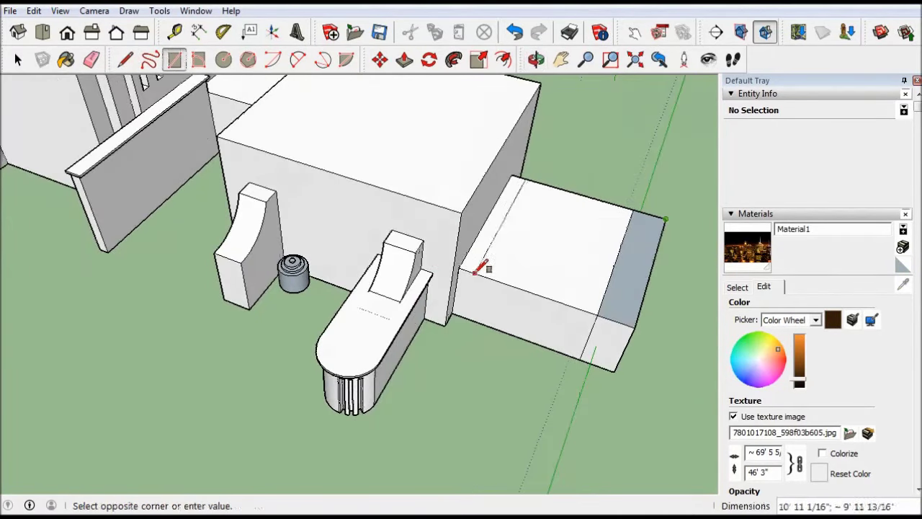
key("e")
mouse_move(627, 247)
middle_mouse_down()
mouse_move(290, 304)
mouse_move(495, 336)
mouse_move(542, 381)
middle_mouse_up()
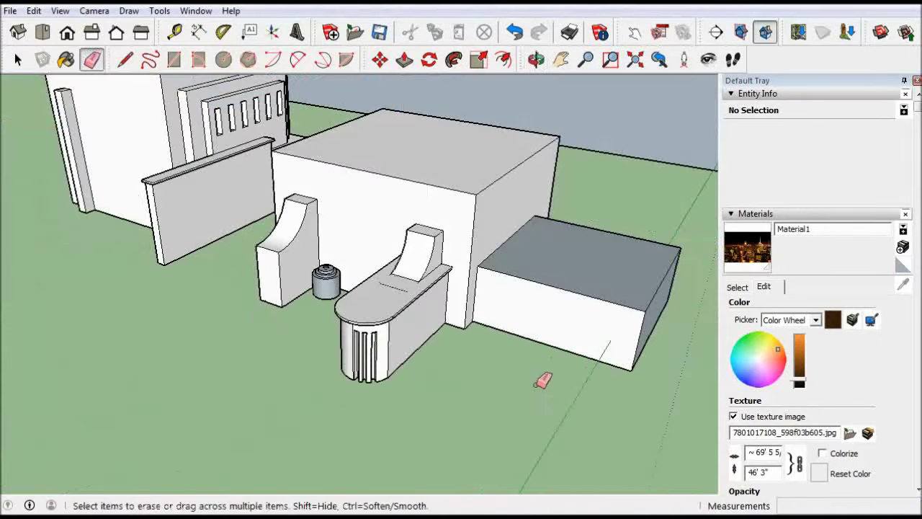
mouse_move(594, 360)
middle_mouse_down()
mouse_move(704, 301)
mouse_move(661, 270)
mouse_move(665, 261)
middle_mouse_up()
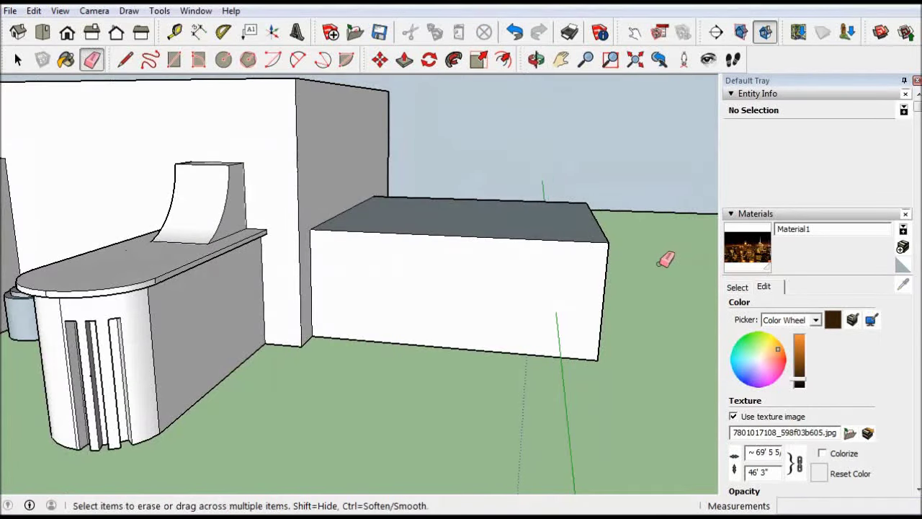
- Start a rectangle at the low box's corner and select its front face
left_click(310, 229)
scroll(568, 243, "up", 2)
key("p")
left_click(457, 253)
middle_click_drag(457, 253, 490, 276)
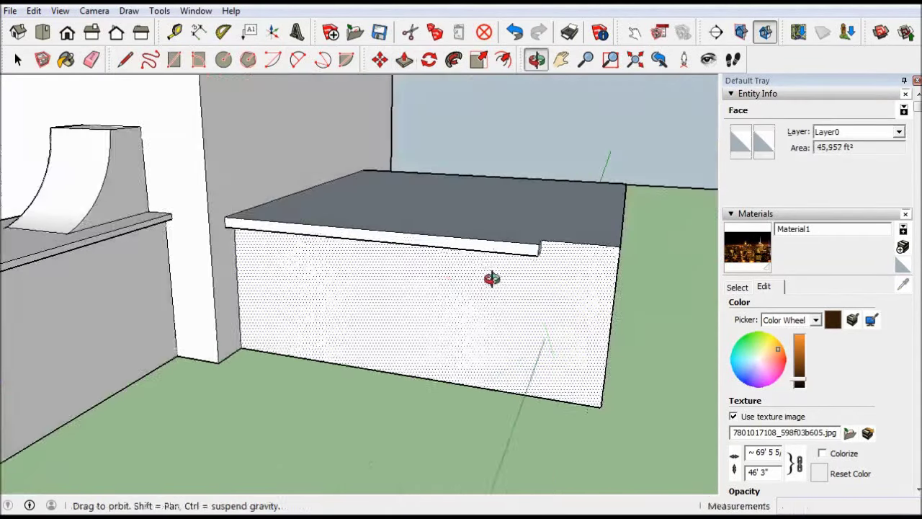
scroll(540, 304, "up", 3)
- Draw a thin rectangle strip along the low box's front top edge
key("r")
left_click(532, 214)
left_click(679, 469)
key("ctrl+z")
scroll(566, 233, "up", 2)
left_click(531, 214)
scroll(571, 382, "down", 2)
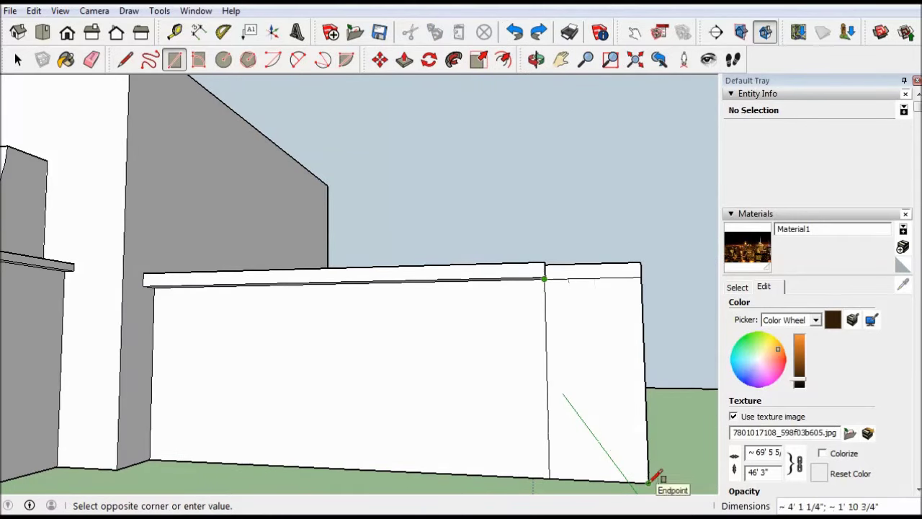
- Push/Pull the thin strip outward into an overhanging rim
middle_click_drag(555, 343, 387, 237)
key("p")
left_click(389, 321)
mouse_move(389, 320)
middle_mouse_down()
mouse_move(519, 393)
mouse_move(402, 305)
mouse_move(474, 317)
middle_mouse_up()
- Pull a side wing forward from the box's right end and adjust its length
left_click(475, 317)
scroll(540, 396, "down", 3)
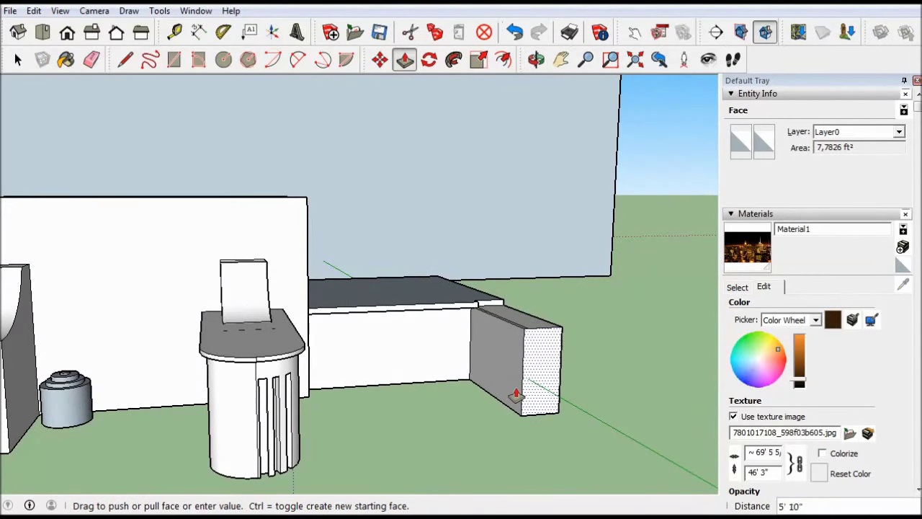
middle_click_drag(516, 395, 439, 261)
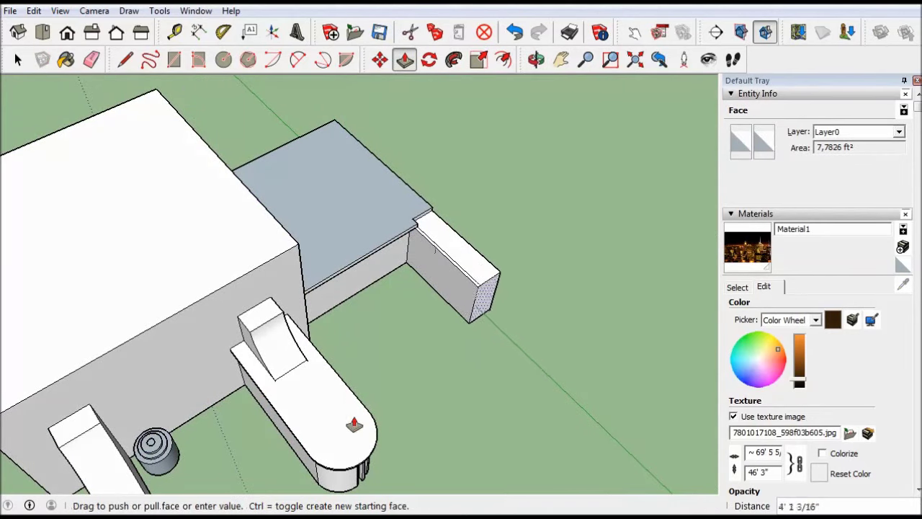
left_click(455, 346)
middle_click_drag(455, 346, 339, 295)
left_click(508, 373)
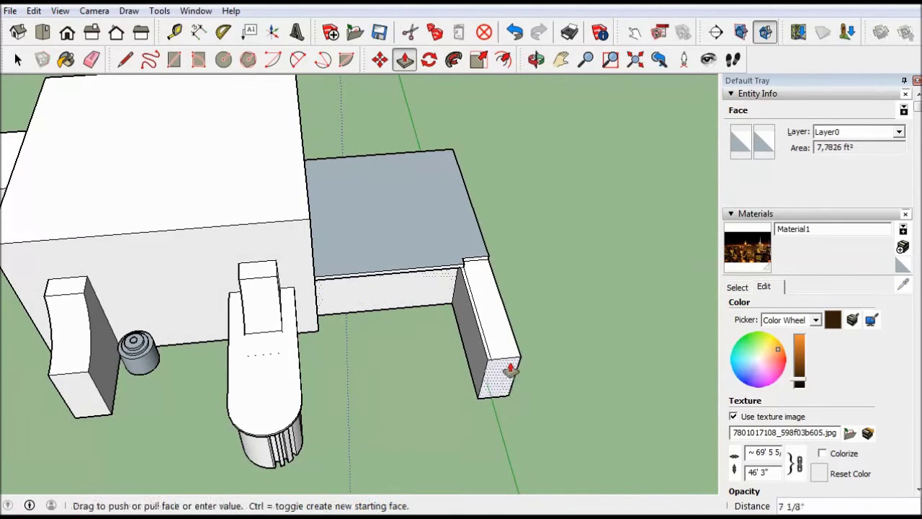
middle_click_drag(517, 374, 524, 257)
- Erase stray edges and adjust the depth of the narrow ledge
key("e")
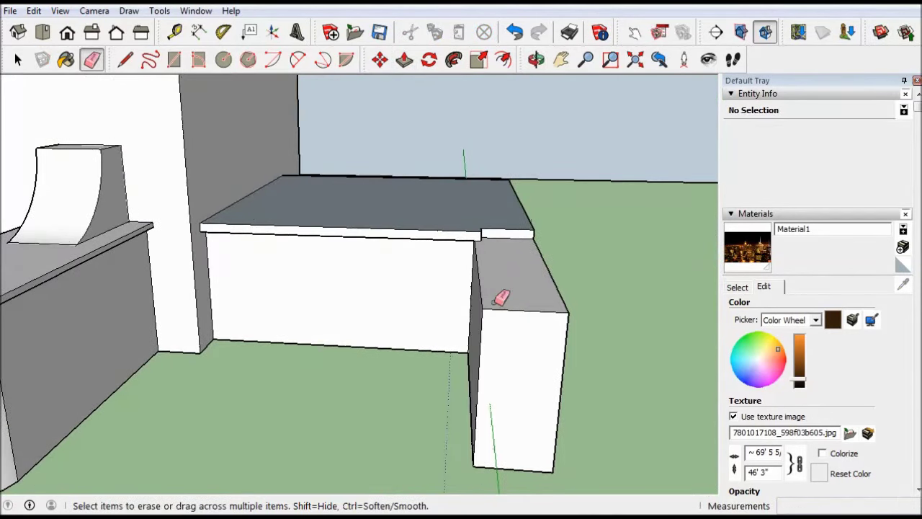
middle_click_drag(488, 360, 479, 370)
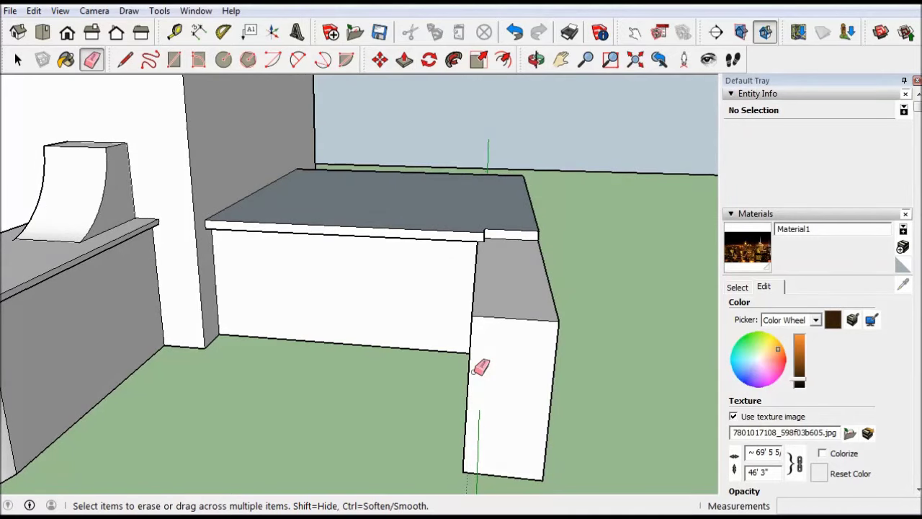
middle_click_drag(521, 347, 472, 381)
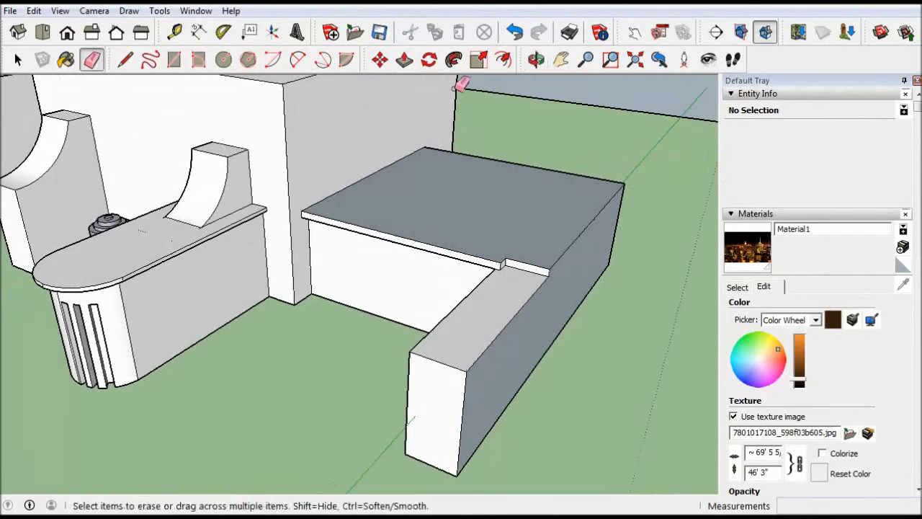
left_click(405, 60)
left_click_drag(526, 268, 564, 231)
middle_click_drag(564, 231, 461, 180)
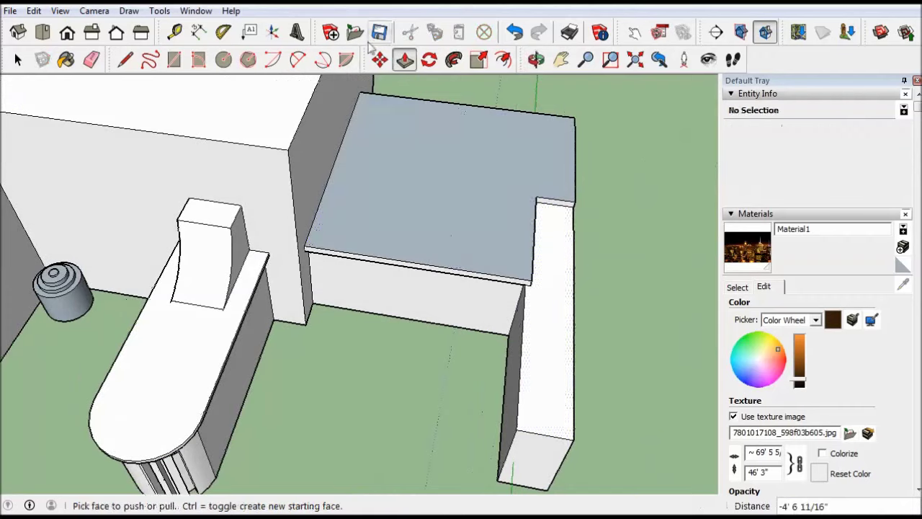
- Split the low box's top face with a line, then erase a stray edge
key("l")
left_click(576, 196)
left_click(334, 169)
key("p")
key("l")
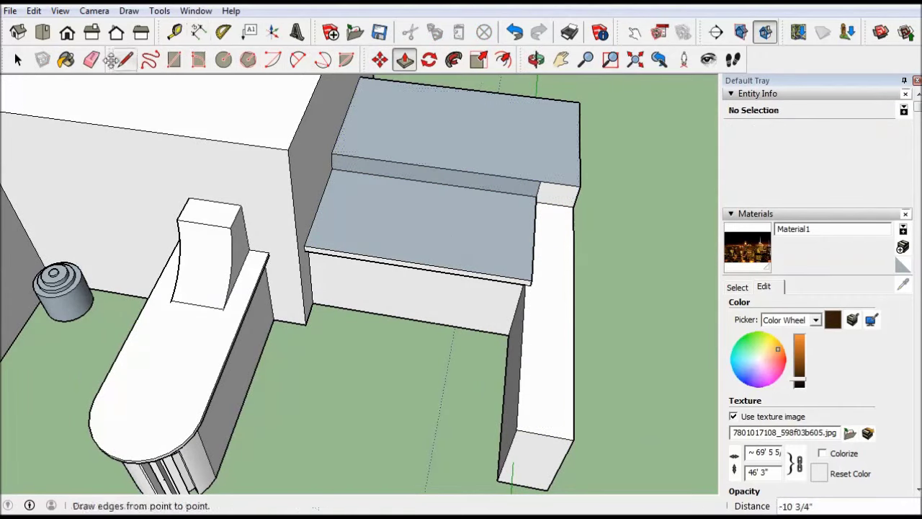
key("e")
left_click(564, 189)
mouse_move(617, 199)
middle_mouse_down()
mouse_move(572, 180)
mouse_move(572, 309)
mouse_move(581, 324)
middle_mouse_up()
scroll(581, 323, "up", 2)
- Draw a rectangle on the top face and pull it up into a smaller raised block
key("r")
left_click(344, 155)
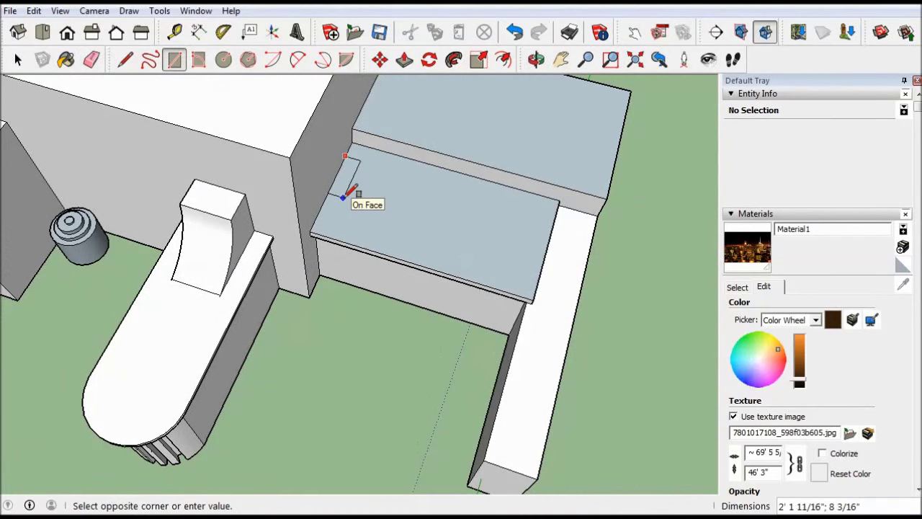
middle_click_drag(521, 254, 331, 78)
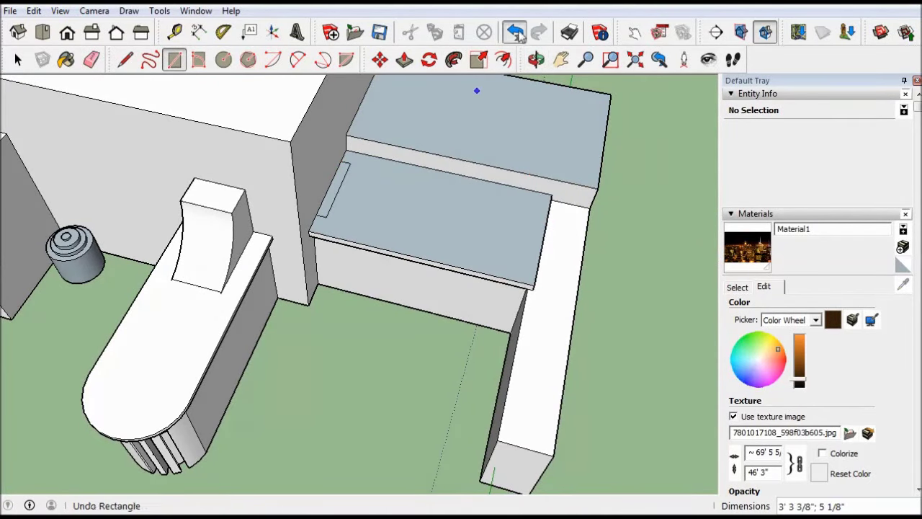
middle_click_drag(450, 220, 453, 185)
key("p")
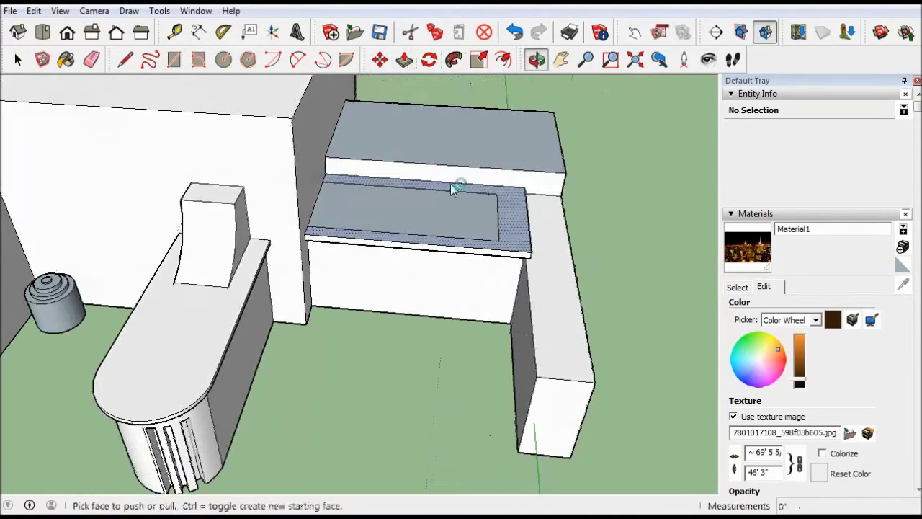
left_click_drag(453, 185, 478, 199)
left_click(297, 59)
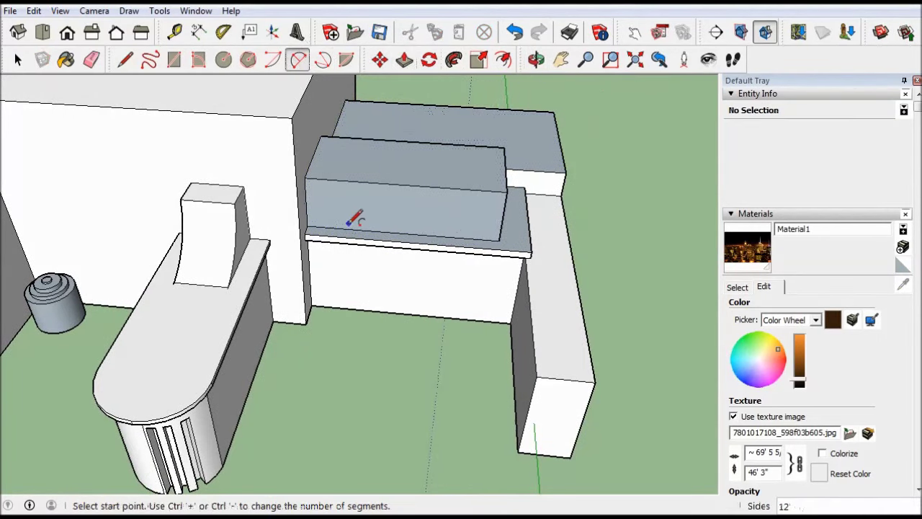
- Outline an arch on the raised block's front and push it through the block
left_click(454, 196)
left_click(405, 59)
middle_click_drag(411, 117, 175, 207)
mouse_move(453, 264)
middle_mouse_down()
mouse_move(559, 273)
mouse_move(582, 241)
mouse_move(412, 168)
mouse_move(461, 189)
middle_mouse_up()
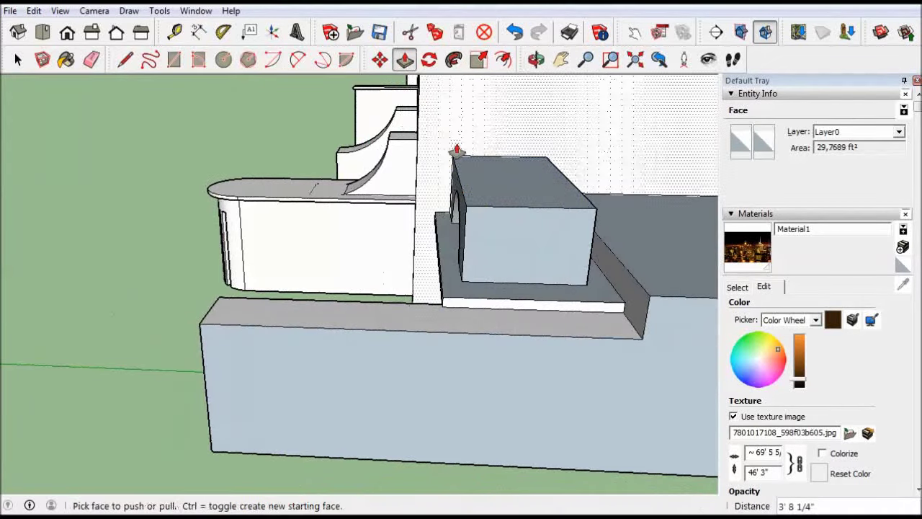
- Draw a thin rectangle along the arched block's top edge, then undo it
left_click(176, 59)
scroll(454, 152, "up", 5)
left_click(449, 145)
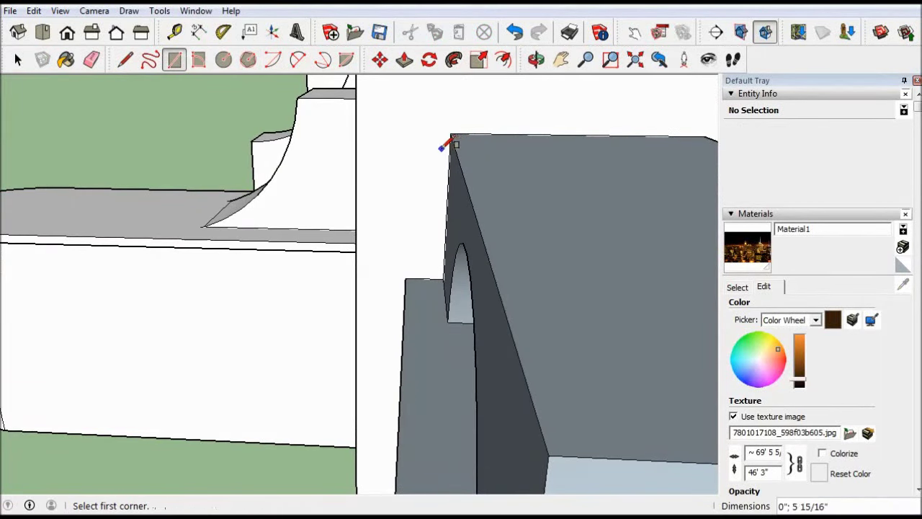
middle_click_drag(461, 216, 659, 214)
left_click(367, 127)
left_click(651, 132)
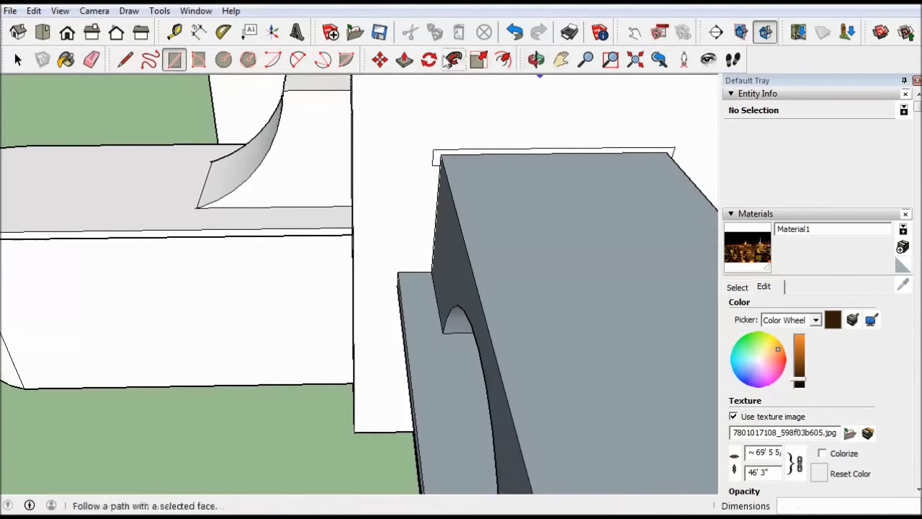
left_click(405, 59)
left_click(488, 155)
mouse_move(488, 154)
middle_mouse_down()
mouse_move(541, 309)
mouse_move(382, 185)
middle_mouse_up()
scroll(407, 186, "up", 3)
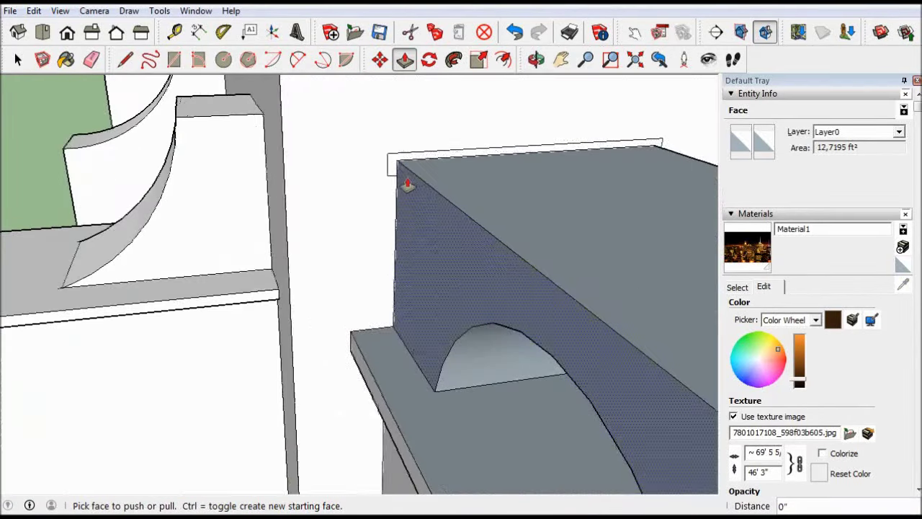
key("ctrl+z")
- Draw cap-slab edge lines from the arched block's top corner, entering a length of 3
middle_click_drag(586, 208, 504, 216)
left_click(125, 59)
left_click(390, 156)
type("3")
mouse_move(370, 144)
middle_mouse_down()
mouse_move(568, 142)
mouse_move(636, 188)
middle_mouse_up()
left_click(405, 59)
mouse_move(404, 59)
middle_mouse_down()
mouse_move(603, 189)
mouse_move(343, 325)
mouse_move(526, 291)
mouse_move(525, 352)
mouse_move(556, 329)
mouse_move(516, 309)
middle_mouse_up()
key("l")
left_click(517, 309)
scroll(549, 209, "up", 5)
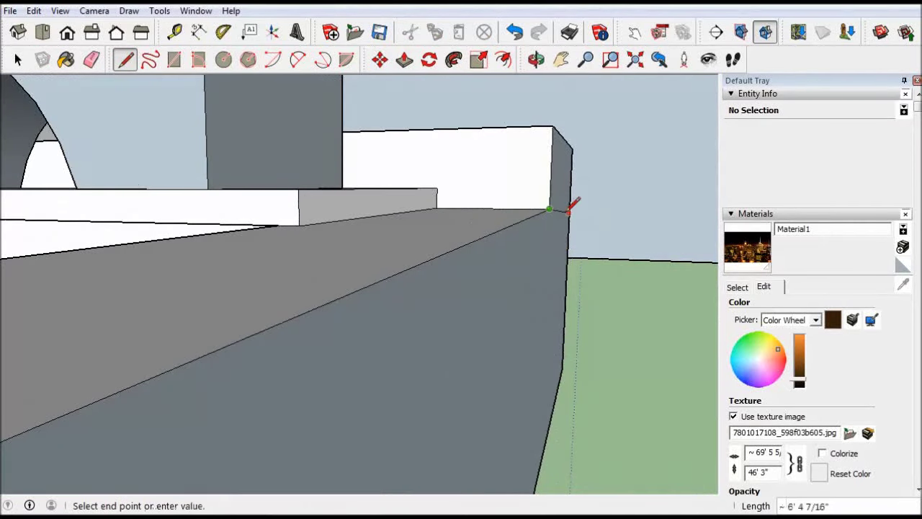
- Cancel the pending line and orbit out for a view of the whole model
scroll(569, 209, "down", 3)
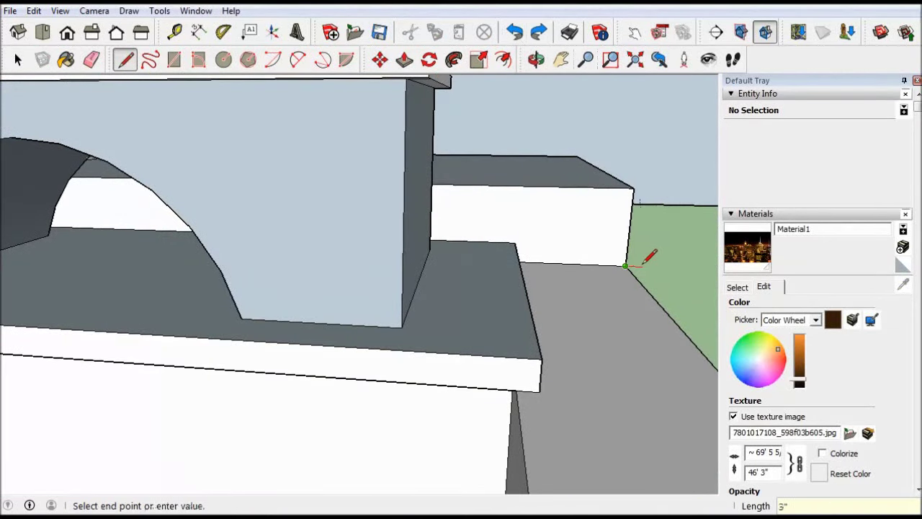
middle_click_drag(639, 233, 534, 272)
scroll(534, 270, "up", 3)
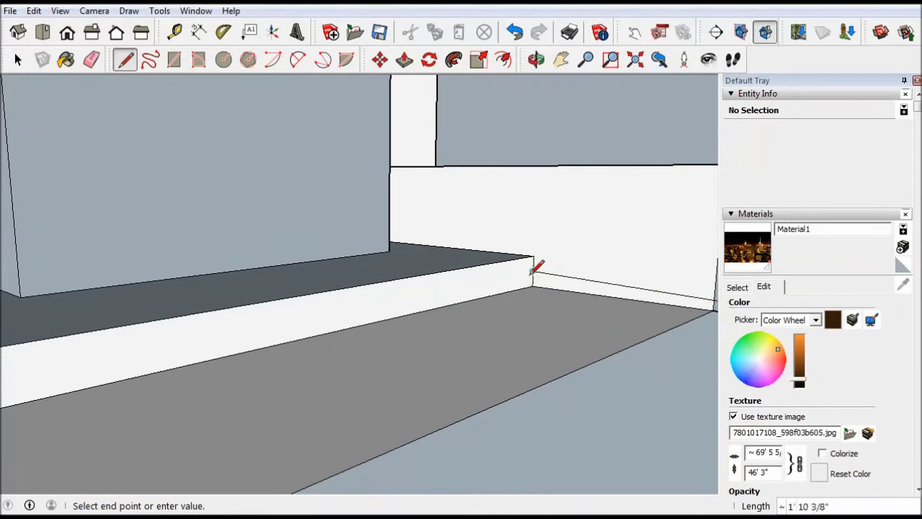
scroll(535, 277, "up", 2)
key("Escape")
scroll(504, 216, "down", 3)
key("e")
mouse_move(485, 138)
middle_mouse_down()
mouse_move(690, 274)
mouse_move(360, 237)
middle_mouse_up()
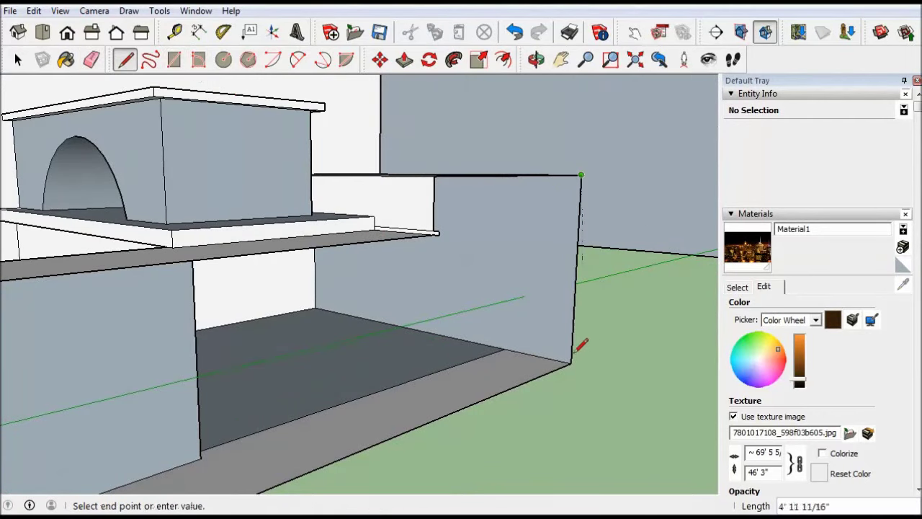
key("Escape")
scroll(581, 346, "down", 5)
middle_click_drag(483, 340, 379, 381)
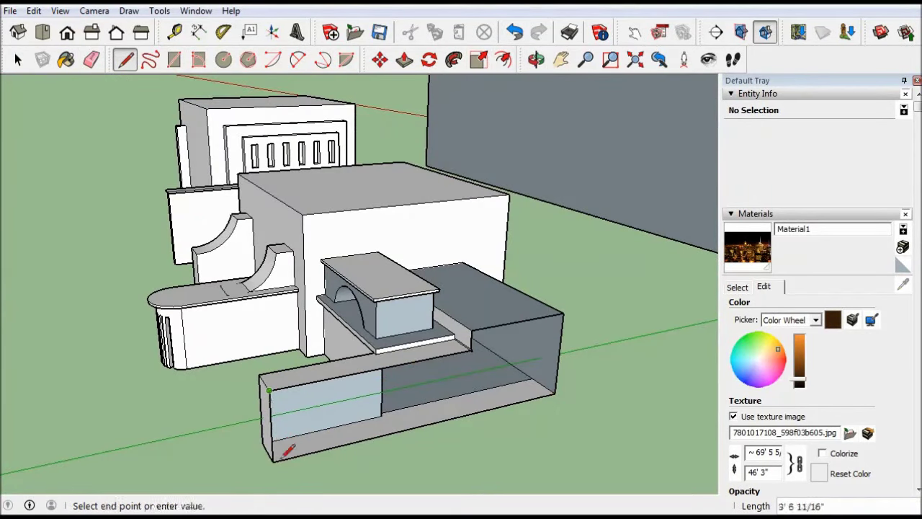
key("Escape")
scroll(408, 319, "up", 5)
scroll(409, 202, "up", 3)
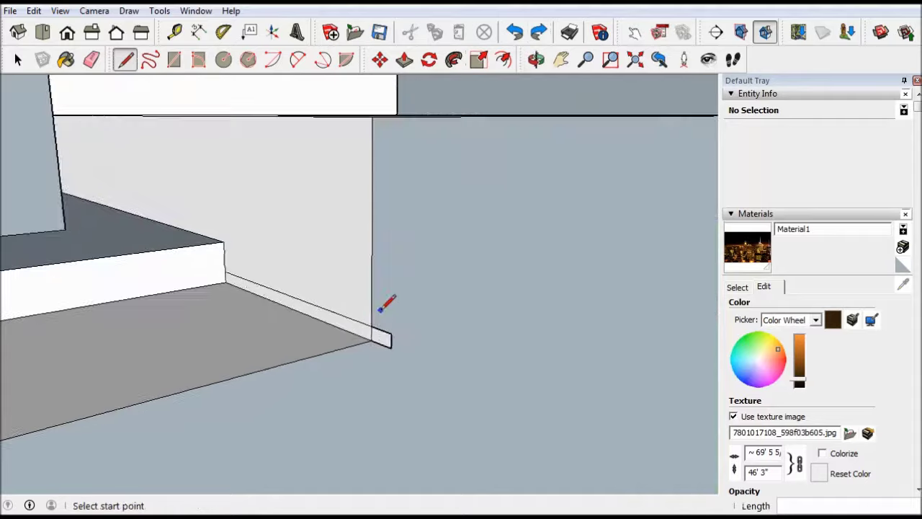
middle_click_drag(383, 305, 354, 105)
mouse_move(387, 374)
middle_mouse_down()
mouse_move(556, 430)
mouse_move(418, 360)
mouse_move(306, 341)
middle_mouse_up()
- Push/Pull the low right-hand wall's face outward to form a ledge
left_click(306, 341)
scroll(447, 389, "down", 5)
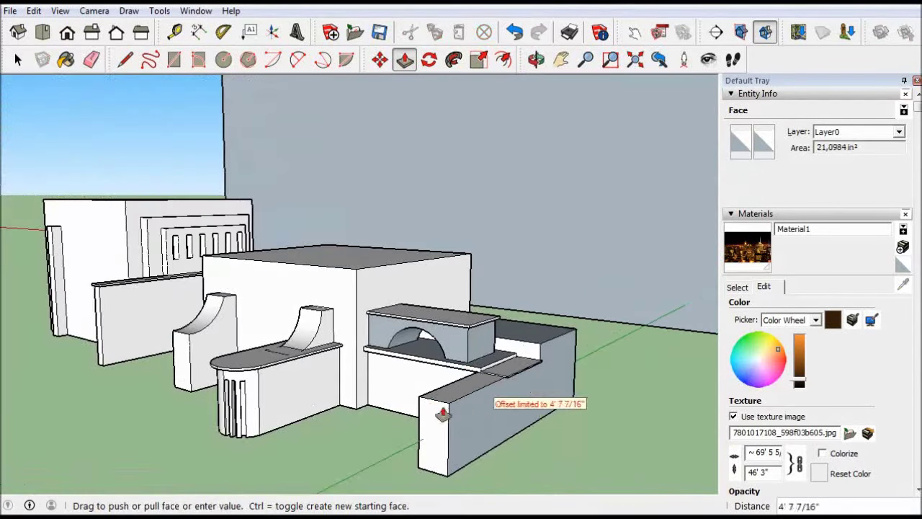
scroll(501, 380, "up", 2)
scroll(456, 475, "up", 2)
scroll(582, 420, "up", 2)
scroll(604, 428, "up", 2)
left_click(602, 432)
scroll(505, 418, "down", 3)
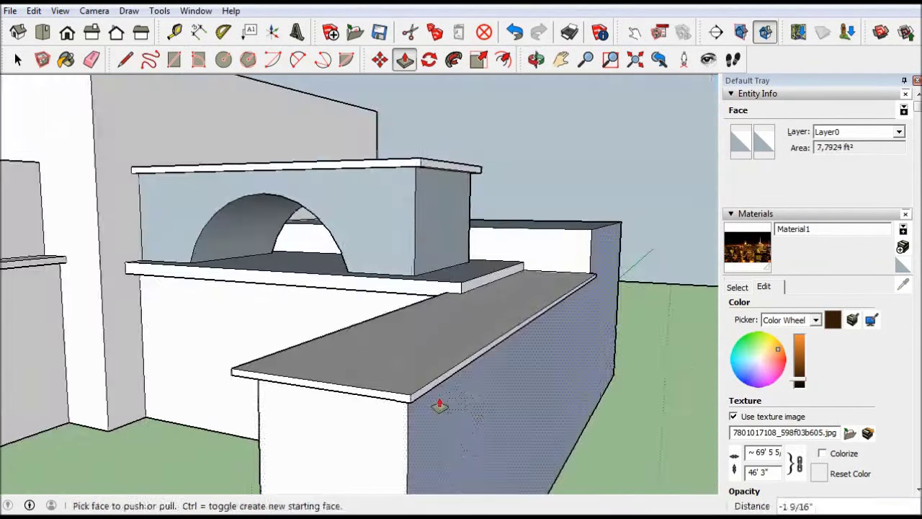
- Extend the rounded front piece's top into a cap
middle_click_drag(439, 403, 486, 264)
scroll(388, 242, "down", 3)
mouse_move(389, 241)
middle_mouse_down()
mouse_move(526, 453)
mouse_move(552, 471)
middle_mouse_up()
scroll(465, 449, "up", 2)
scroll(456, 409, "up", 2)
scroll(453, 409, "down", 3)
middle_click_drag(453, 409, 692, 372)
scroll(552, 400, "down", 3)
middle_click_drag(551, 399, 449, 196)
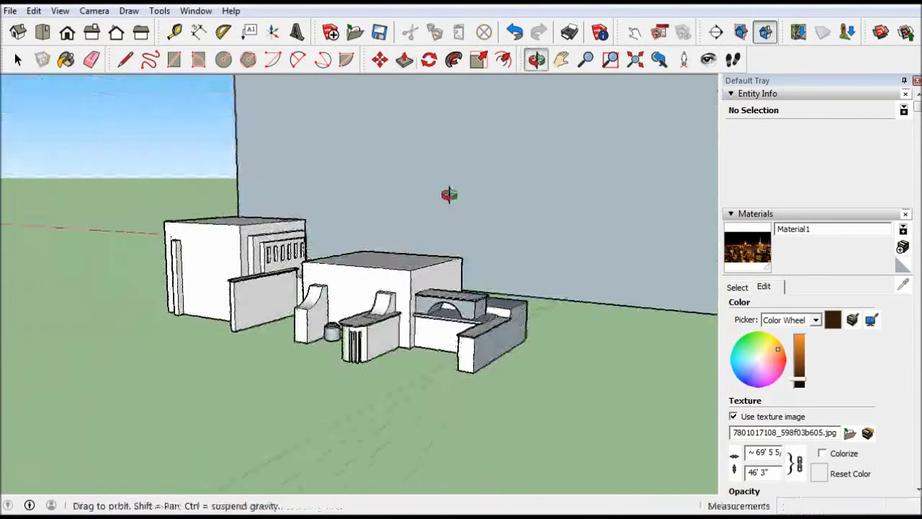
scroll(340, 258, "up", 3)
scroll(385, 320, "up", 2)
mouse_move(385, 320)
middle_mouse_down()
mouse_move(523, 350)
mouse_move(392, 374)
middle_mouse_up()
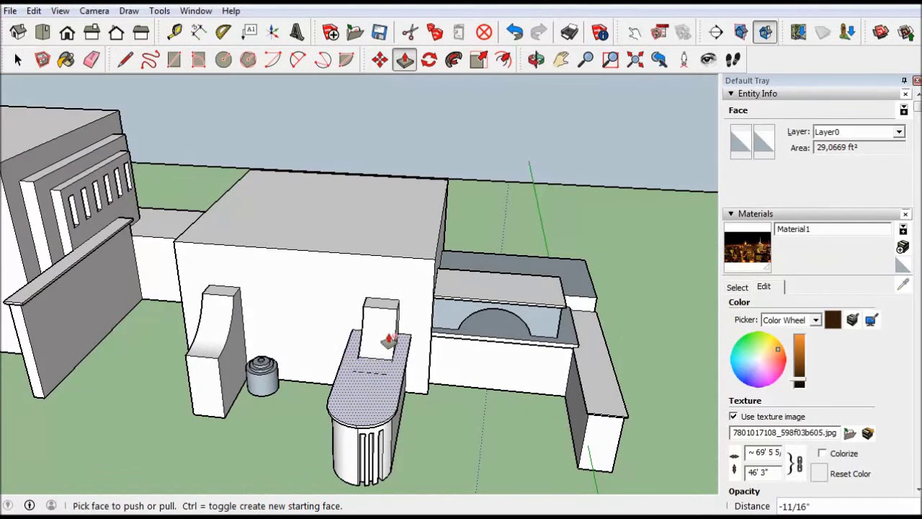
middle_click_drag(389, 339, 238, 187)
left_click(124, 60)
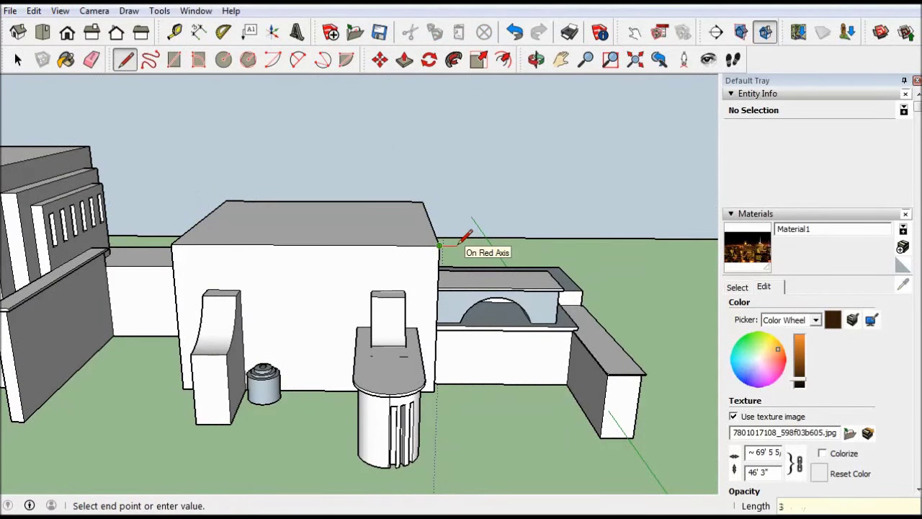
scroll(469, 238, "up", 4)
scroll(457, 206, "up", 1)
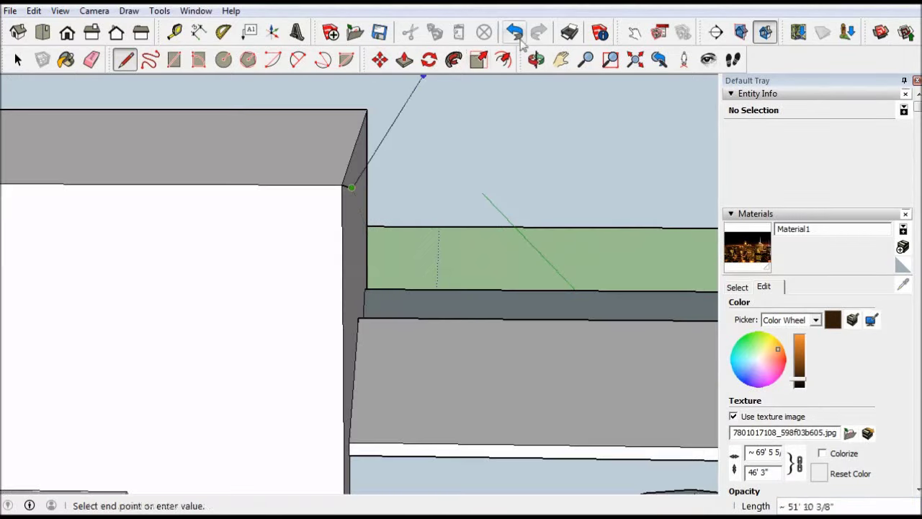
- Raise the central block's thin roof face with Push/Pull
scroll(389, 177, "down", 4)
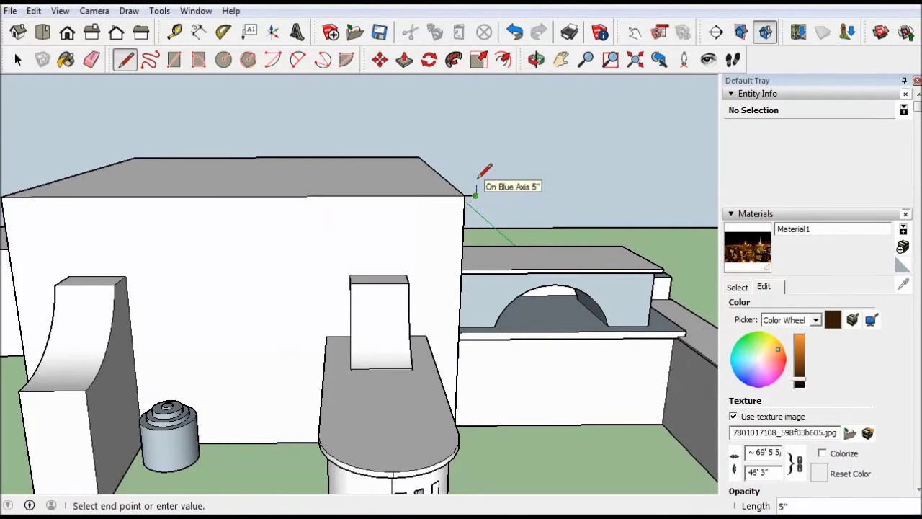
scroll(478, 176, "down", 2)
scroll(398, 151, "down", 2)
scroll(244, 173, "up", 4)
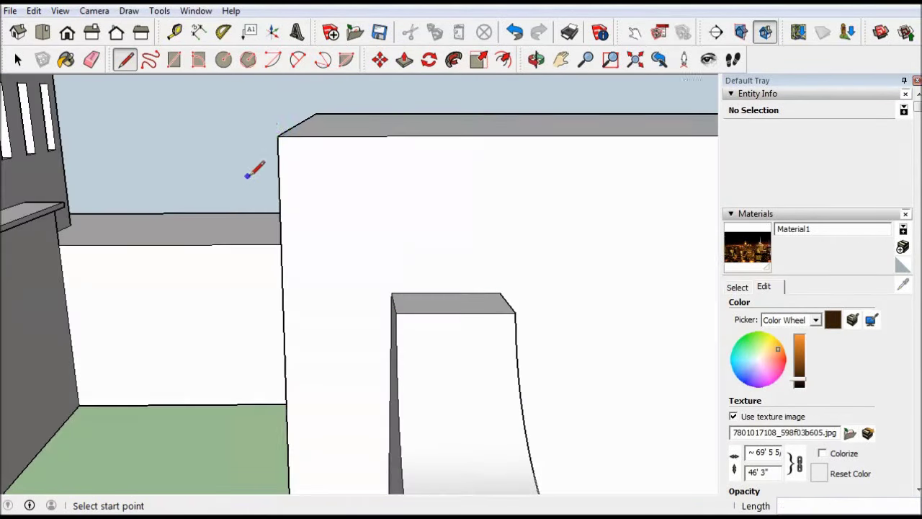
scroll(256, 92, "down", 3)
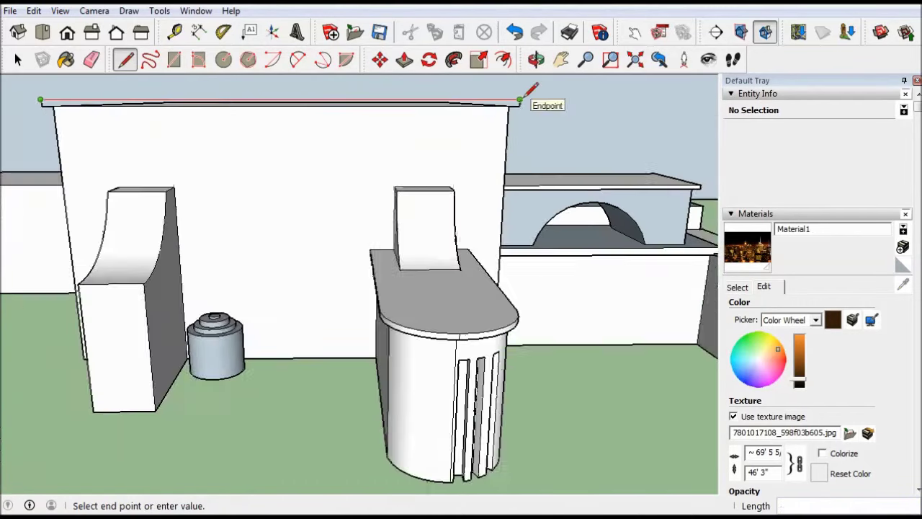
scroll(530, 91, "up", 2)
middle_click_drag(529, 91, 346, 144)
scroll(346, 144, "up", 3)
left_click(404, 59)
mouse_move(345, 151)
left_mouse_down()
mouse_move(179, 249)
mouse_move(169, 237)
left_mouse_up()
- Offset the roof face inward and raise the inner face about 10 1/4"
middle_click_drag(432, 263, 517, 72)
left_click(503, 59)
left_click(580, 191)
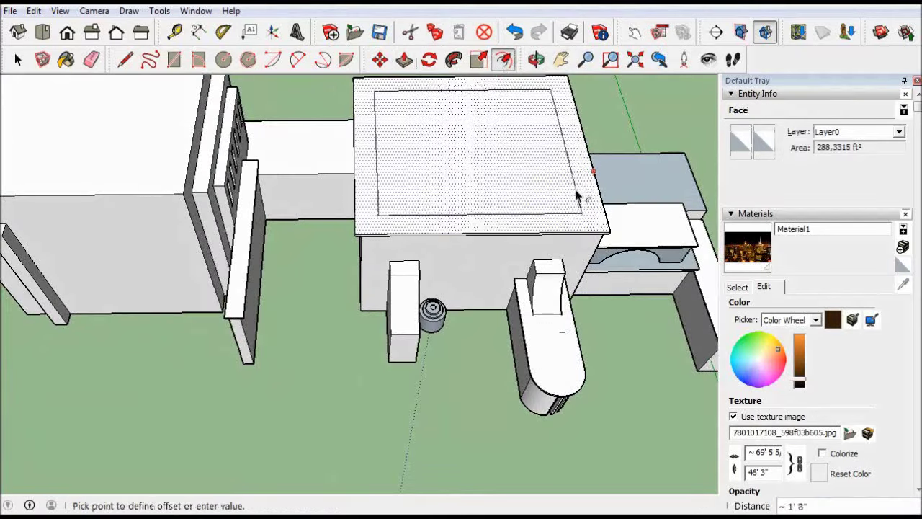
left_click(595, 201)
left_click(404, 59)
left_click(423, 103)
mouse_move(422, 103)
middle_mouse_down()
mouse_move(447, 185)
mouse_move(571, 212)
middle_mouse_up()
left_click(571, 212)
- Draw a line along the roof edge and pull the slab edge outward into an overhanging rim
left_click(125, 59)
mouse_move(324, 252)
middle_mouse_down()
mouse_move(604, 194)
mouse_move(618, 89)
mouse_move(605, 173)
middle_mouse_up()
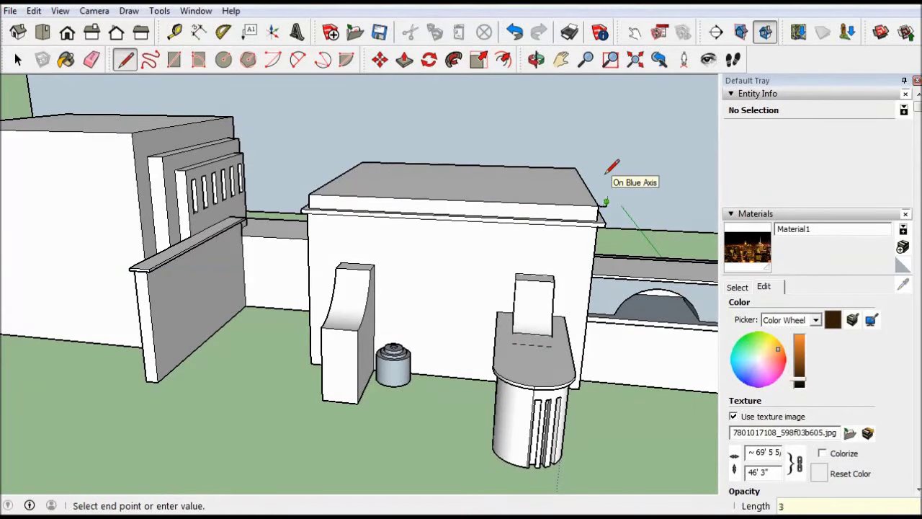
left_click(309, 207)
middle_click_drag(308, 207, 306, 194)
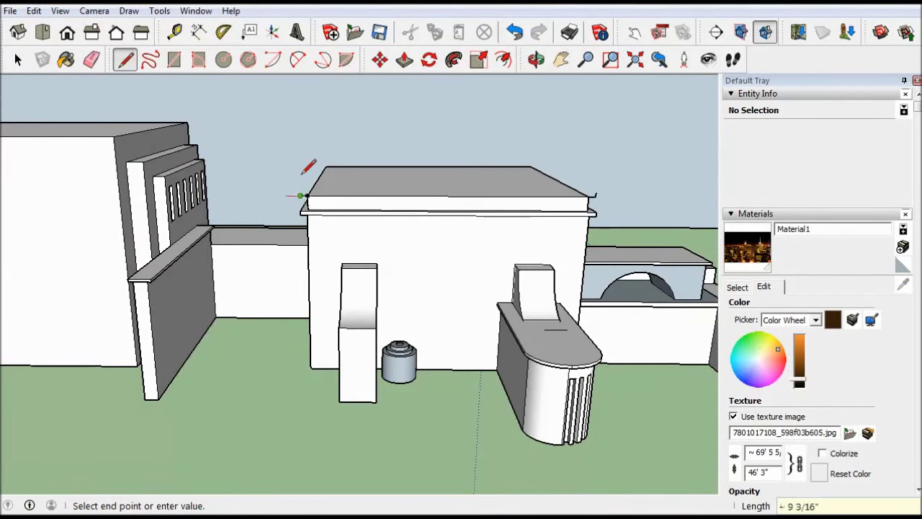
left_click(596, 192)
middle_click_drag(596, 193, 461, 148)
key("p")
mouse_move(438, 228)
left_mouse_down()
mouse_move(243, 310)
mouse_move(184, 363)
left_mouse_up()
left_click(184, 363)
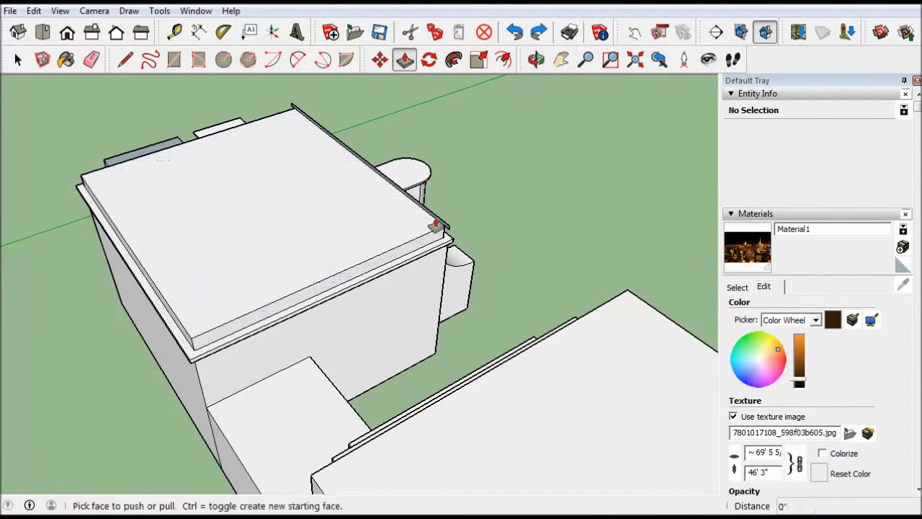
- Inset the central block's top face with the Offset tool to form an inner rectangle
left_click_drag(428, 232, 186, 336)
mouse_move(185, 335)
middle_mouse_down()
mouse_move(232, 228)
mouse_move(168, 212)
middle_mouse_up()
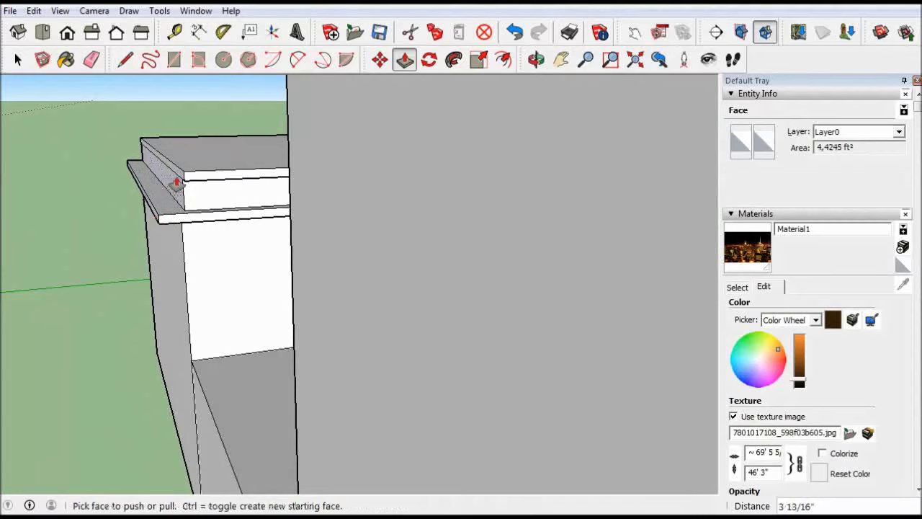
scroll(320, 247, "down", 5)
middle_click_drag(305, 226, 432, 216)
key("s")
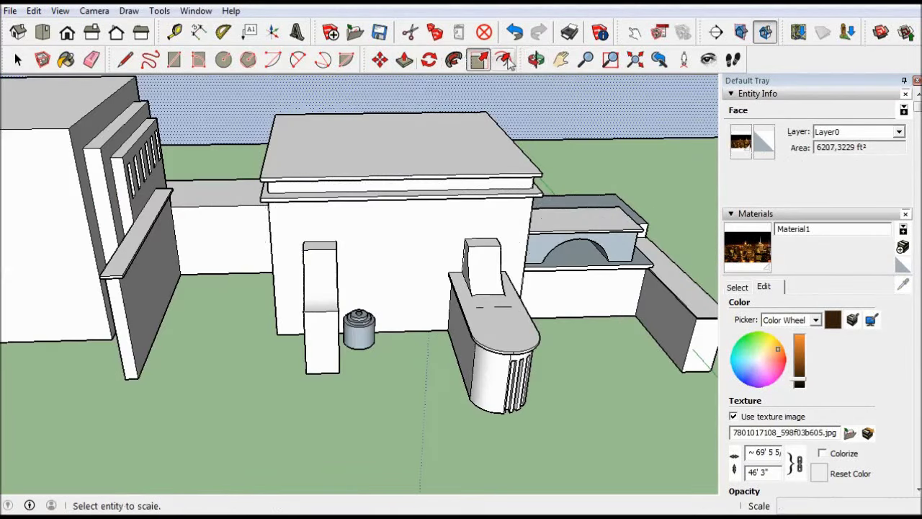
key("f")
left_click(514, 171)
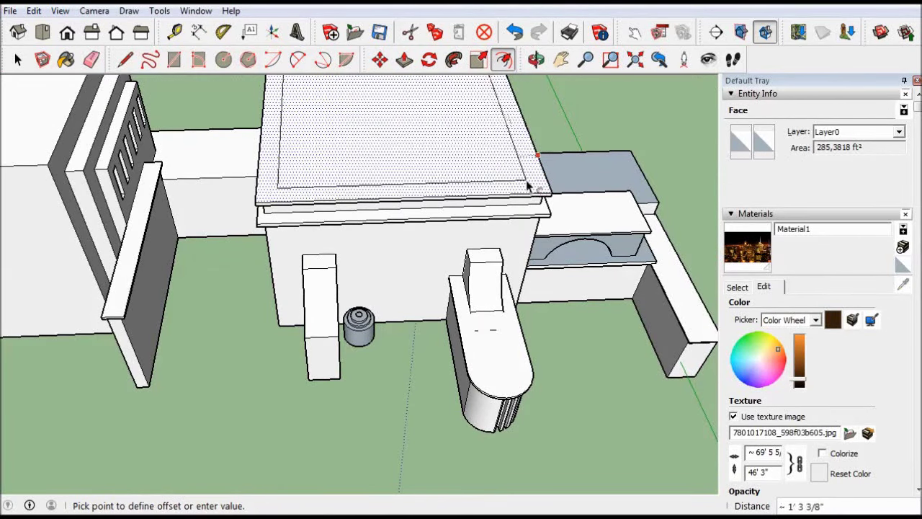
left_click(528, 186)
- Raise the inner rectangle 1' 3 1/8" into an upper tier
scroll(423, 157, "down", 5)
middle_click_drag(451, 159, 423, 180)
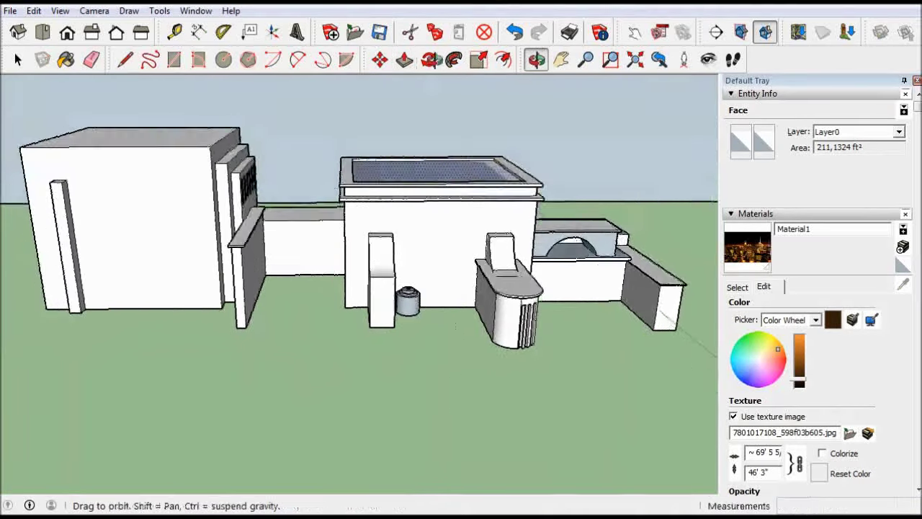
left_click(422, 180)
left_click(422, 171)
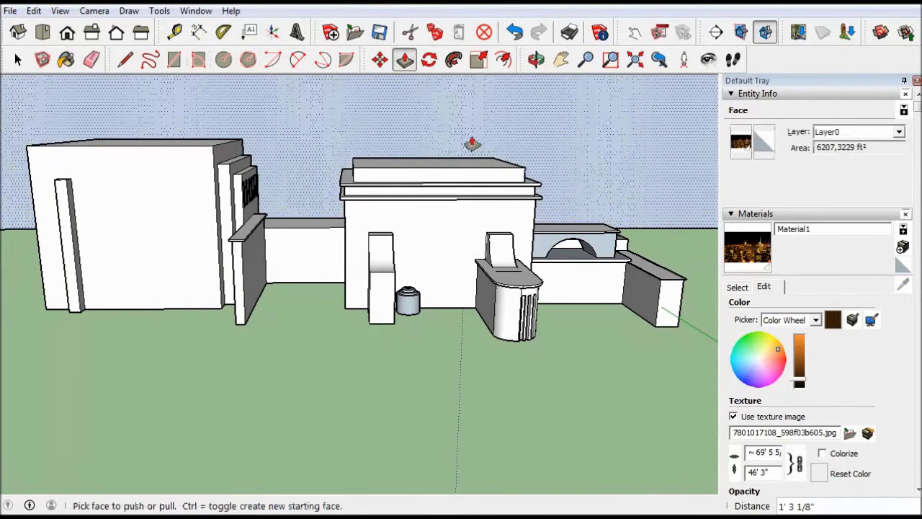
scroll(470, 147, "up", 5)
key("l")
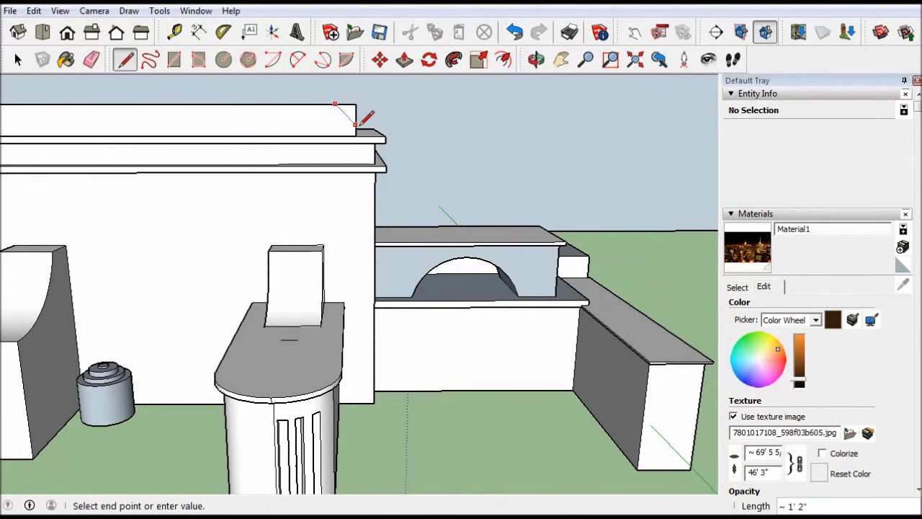
- Finish the diagonal profile on the top corner and sweep it around the top tier with Follow Me
scroll(248, 243, "up", 3)
left_click(250, 263)
left_click(454, 60)
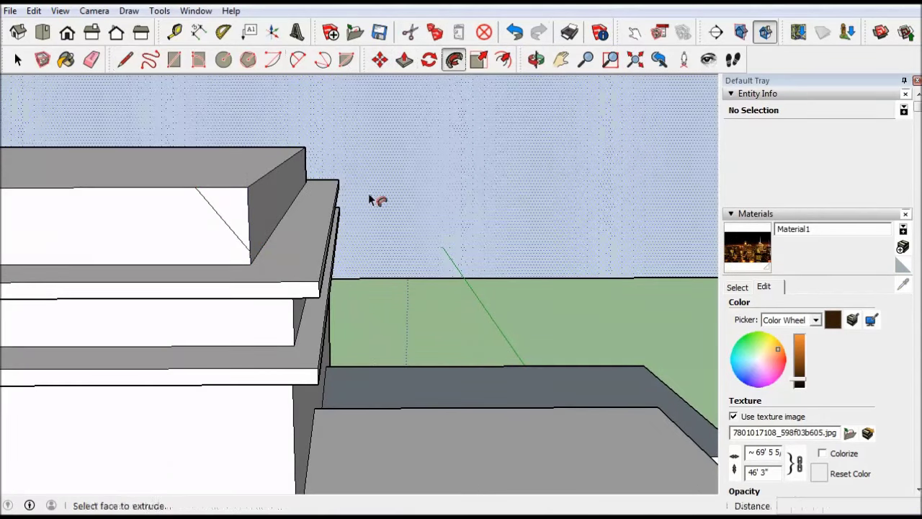
scroll(432, 302, "up", 3)
left_click(476, 365, "alt")
scroll(593, 313, "down", 5)
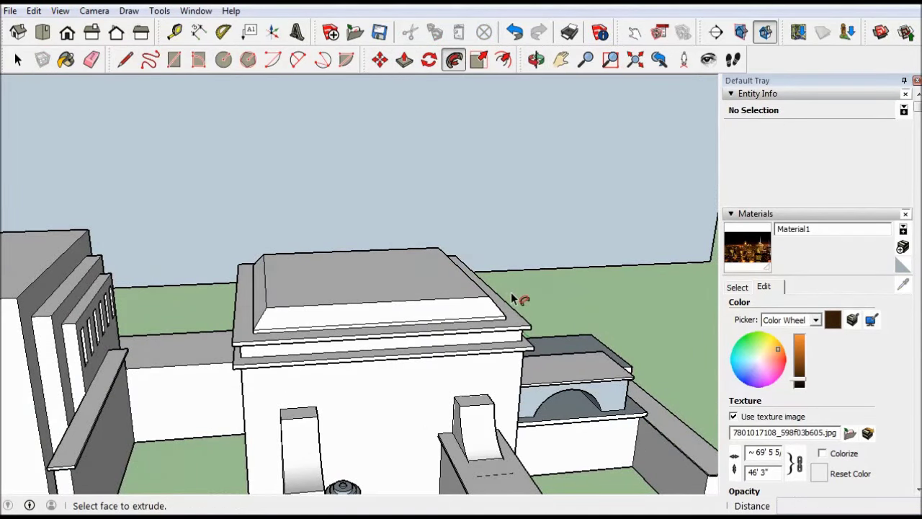
- Remove a stray line drawn on the roof edge with undo and cancel
left_click(125, 59)
left_click(486, 291)
mouse_move(403, 303)
middle_mouse_down()
mouse_move(476, 295)
mouse_move(484, 282)
mouse_move(506, 279)
middle_mouse_up()
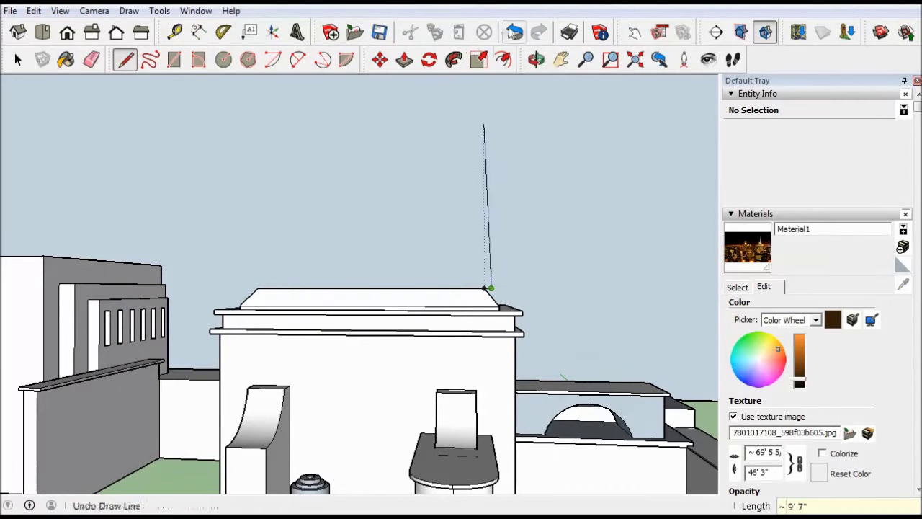
key("ctrl+z")
scroll(490, 317, "up", 4)
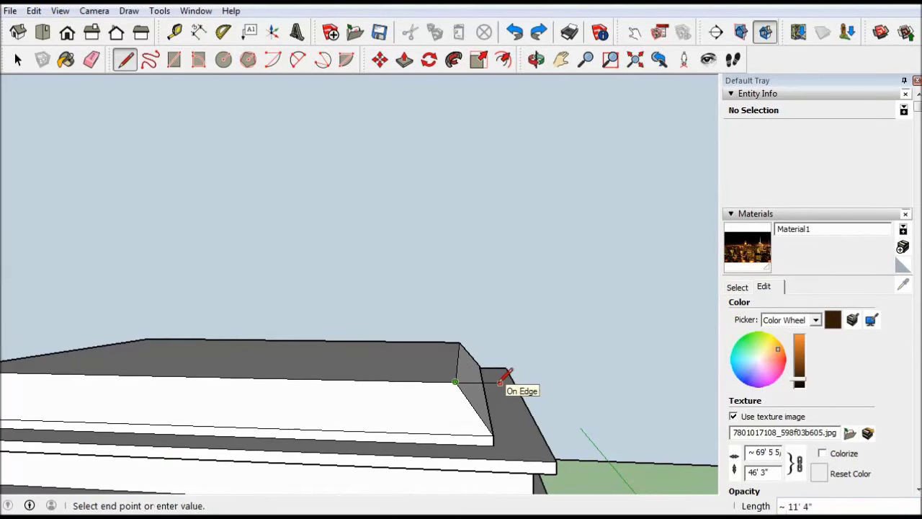
mouse_move(477, 333)
middle_mouse_down()
mouse_move(507, 230)
mouse_move(371, 229)
middle_mouse_up()
key("Escape")
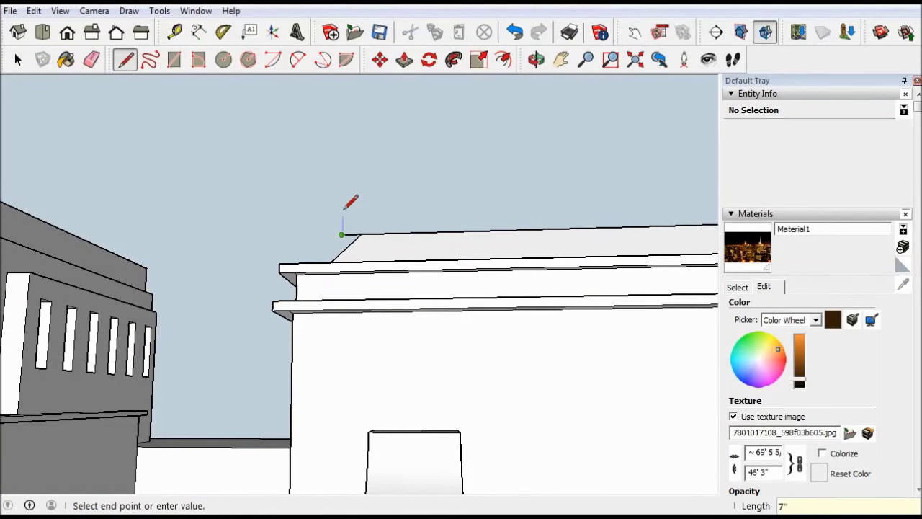
- Push the cornice face out about 9 15/16" and select the thin top roof band
middle_click_drag(337, 194, 432, 288)
key("p")
mouse_move(293, 253)
middle_mouse_down()
mouse_move(200, 226)
mouse_move(15, 281)
middle_mouse_up()
left_click(401, 230)
mouse_move(401, 230)
middle_mouse_down()
mouse_move(311, 223)
mouse_move(336, 226)
mouse_move(474, 163)
middle_mouse_up()
mouse_move(412, 170)
middle_mouse_down()
mouse_move(319, 190)
mouse_move(349, 210)
mouse_move(273, 154)
middle_mouse_up()
key("space")
scroll(411, 180, "up", 5)
left_click(507, 189)
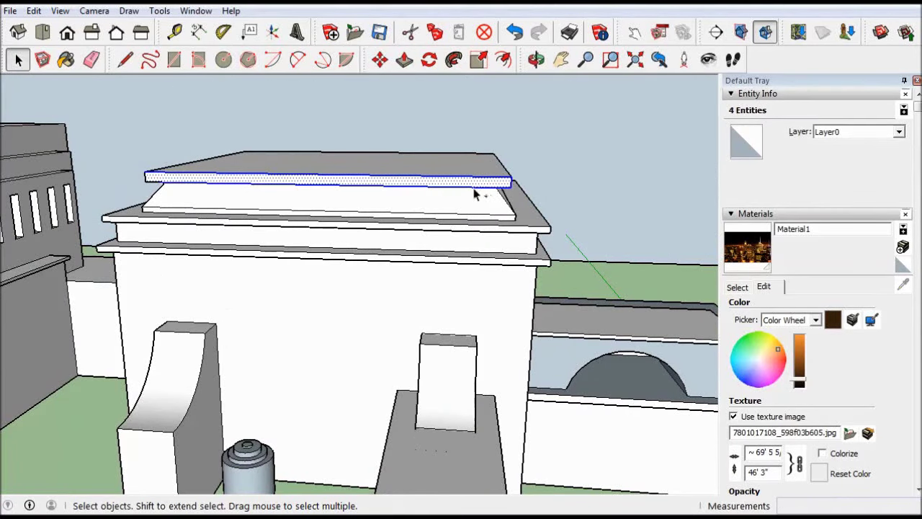
- Copy and paste the selected roof band, placing the copy to the right of the building
key("ctrl+c")
key("ctrl+v")
scroll(432, 180, "down", 3)
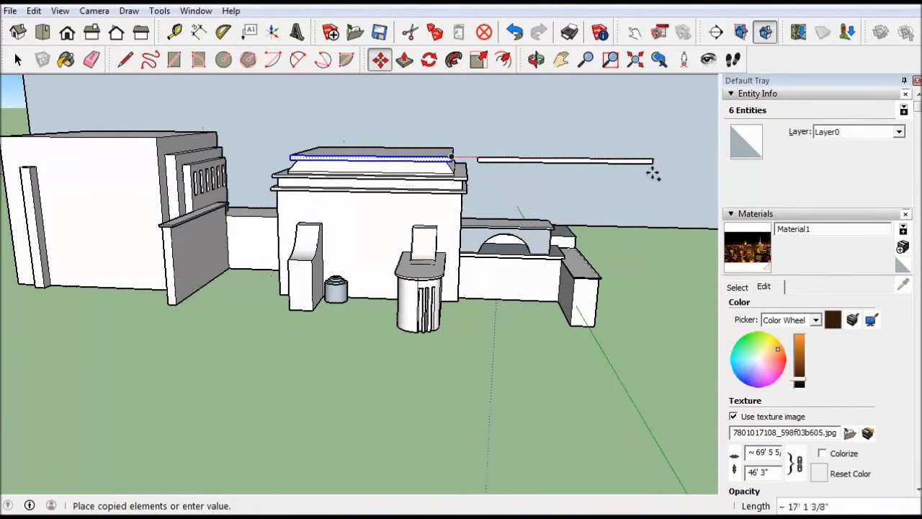
left_click(655, 167)
left_click(385, 389)
mouse_move(385, 389)
middle_mouse_down()
mouse_move(339, 229)
mouse_move(389, 303)
mouse_move(355, 292)
mouse_move(272, 366)
mouse_move(319, 362)
mouse_move(257, 319)
mouse_move(281, 344)
middle_mouse_up()
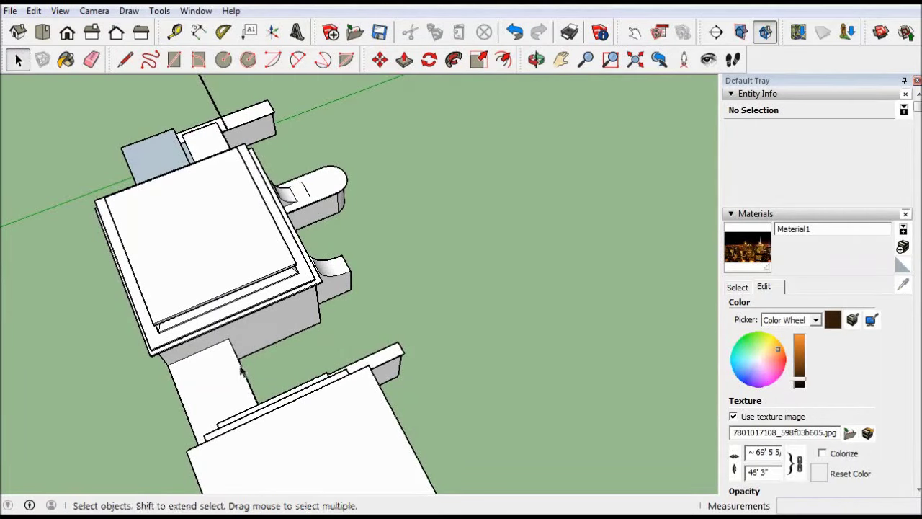
- Draw a rectangle on the ground, then undo the misplaced grey rectangle
middle_click_drag(241, 369, 289, 179)
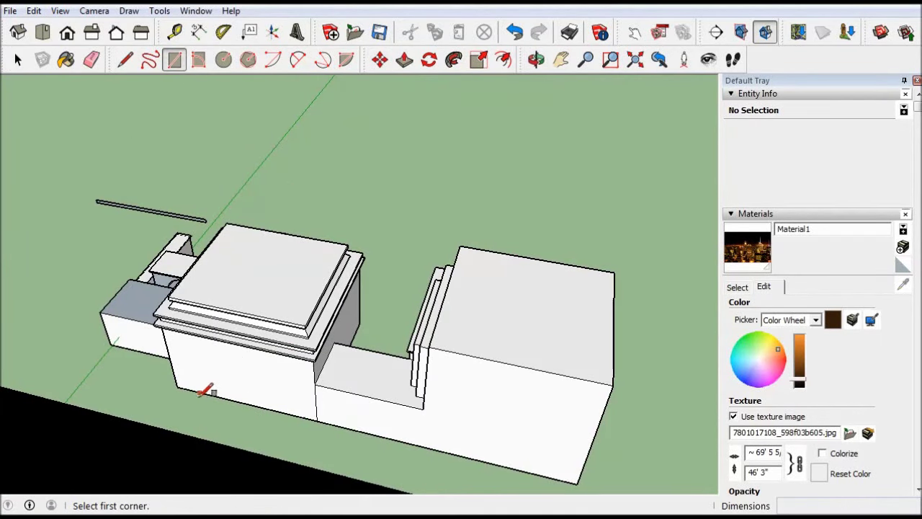
middle_click_drag(244, 392, 297, 425)
left_click(442, 490)
mouse_move(441, 490)
middle_mouse_down()
mouse_move(435, 423)
mouse_move(335, 453)
middle_mouse_up()
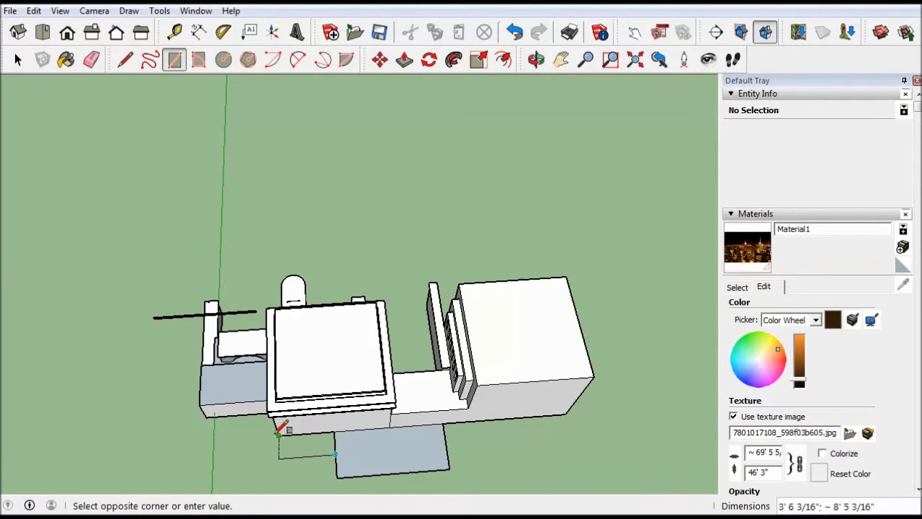
middle_click_drag(279, 433, 314, 439)
mouse_move(449, 245)
middle_mouse_down()
mouse_move(418, 257)
mouse_move(567, 167)
middle_mouse_up()
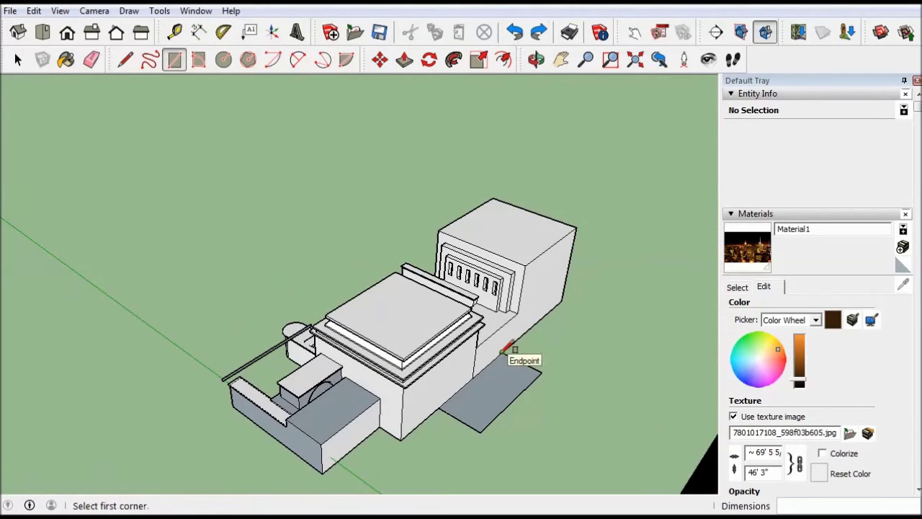
key("ctrl+z")
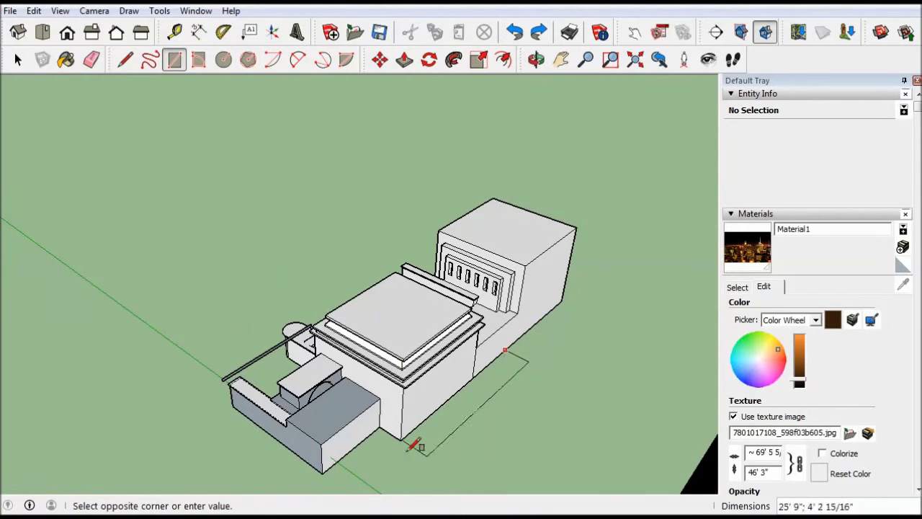
- Draw a new ground rectangle beside the building and extrude it into a box about 4 feet high
left_click(465, 461)
left_click(404, 59)
left_click(465, 443)
left_click(447, 403)
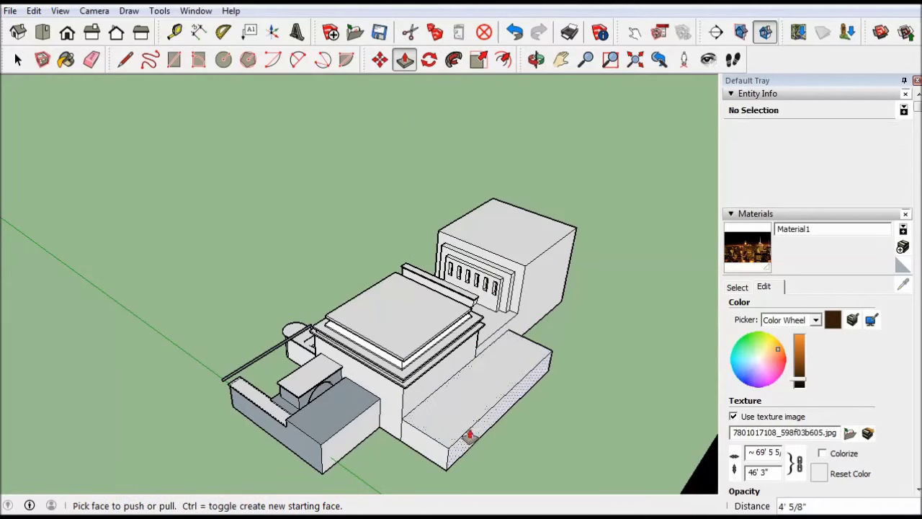
key("l")
middle_click_drag(468, 425, 473, 391)
scroll(346, 117, "up", 5)
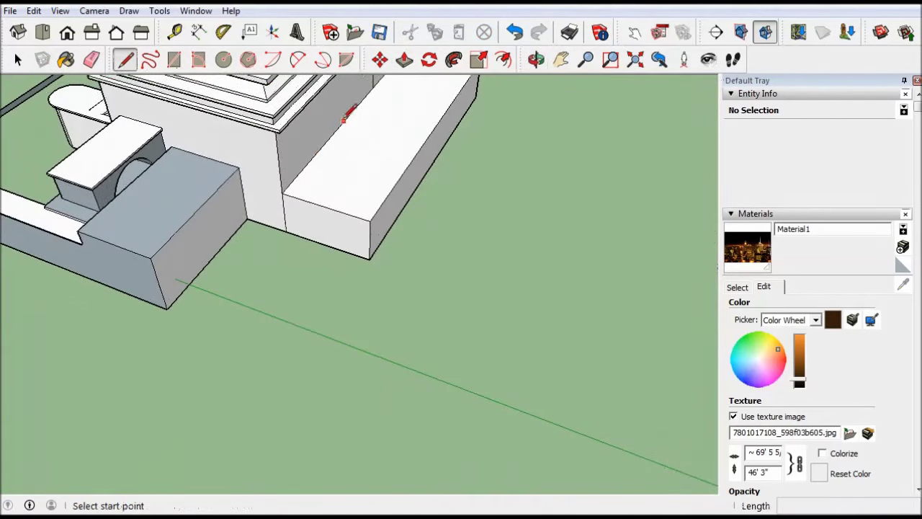
scroll(447, 164, "down", 2)
- Extend the box's end face outward and lower the front box's top into a step
left_click(404, 59)
left_click(446, 122)
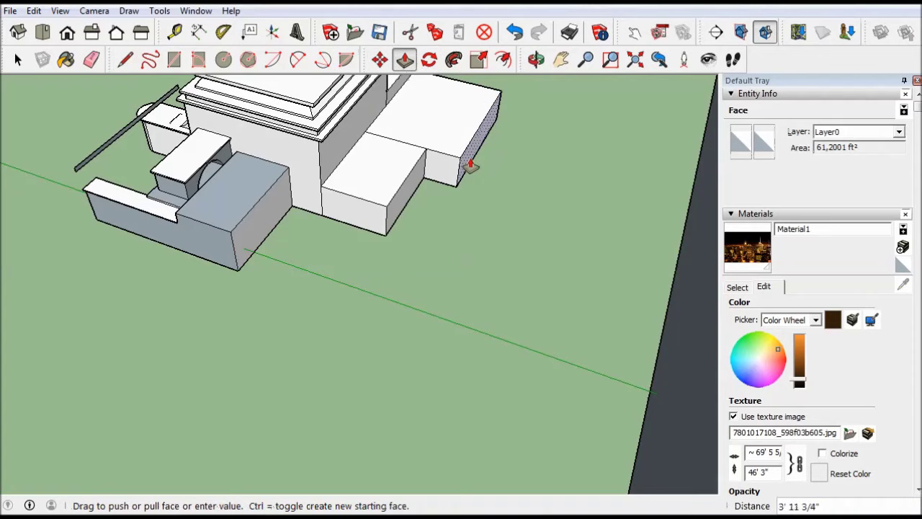
left_click(473, 165)
left_click(412, 151)
left_click(382, 177)
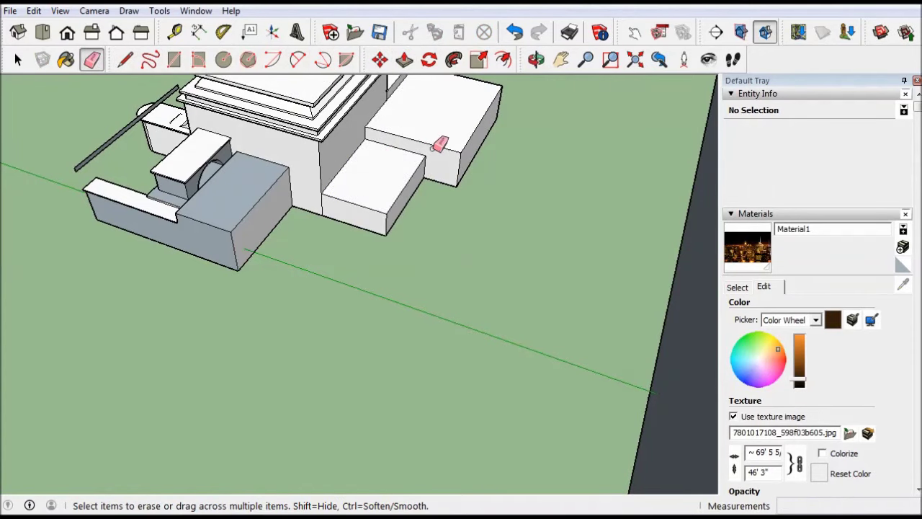
- Draw a 5" circle on the box top and push it down into a hole
left_click(224, 59)
scroll(364, 184, "up", 5)
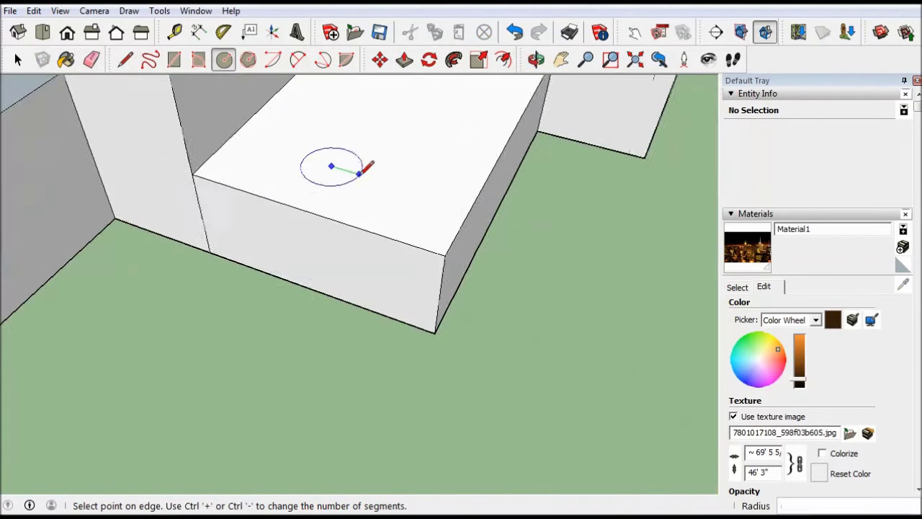
left_click(405, 59)
left_click(332, 166)
left_click(321, 313)
key("ctrl+z")
left_click(333, 167)
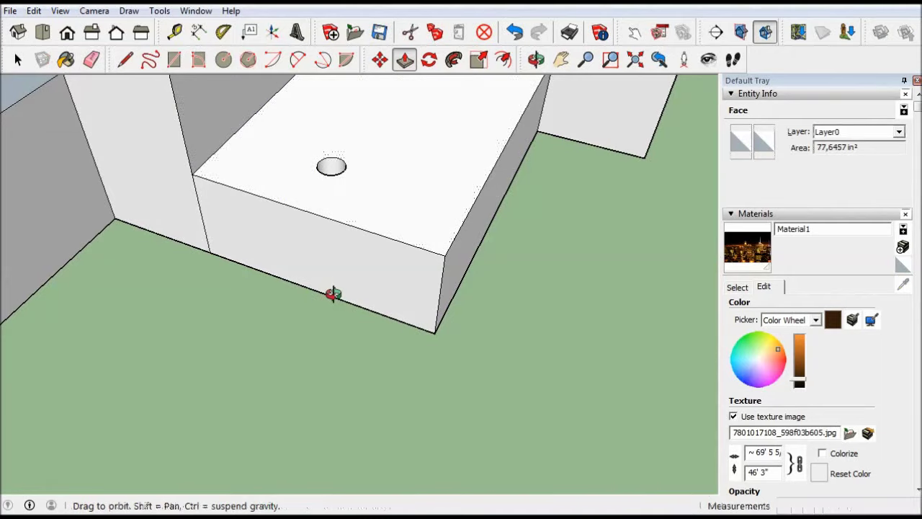
middle_click_drag(333, 294, 342, 231)
- Orbit around and below the box, then out to a wide view of the model
left_click_drag(321, 166, 319, 288)
mouse_move(320, 290)
middle_mouse_down()
mouse_move(332, 234)
mouse_move(350, 299)
middle_mouse_up()
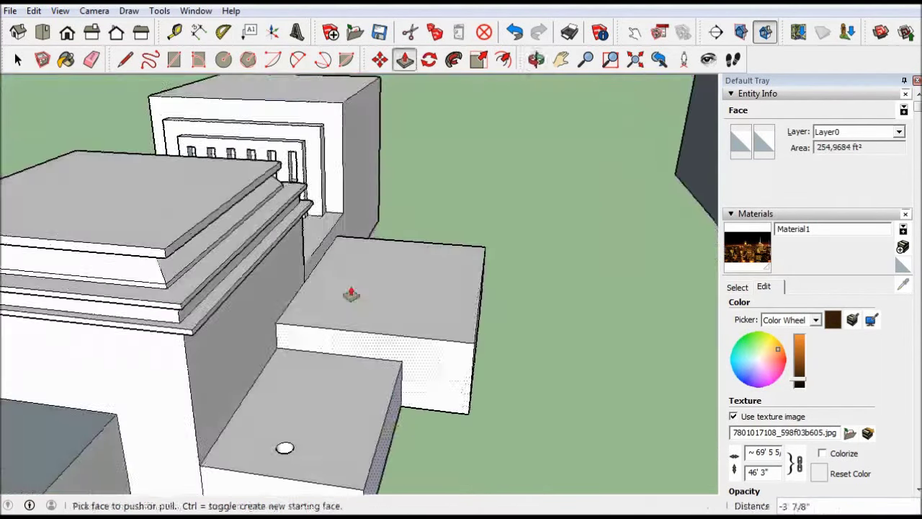
key("c")
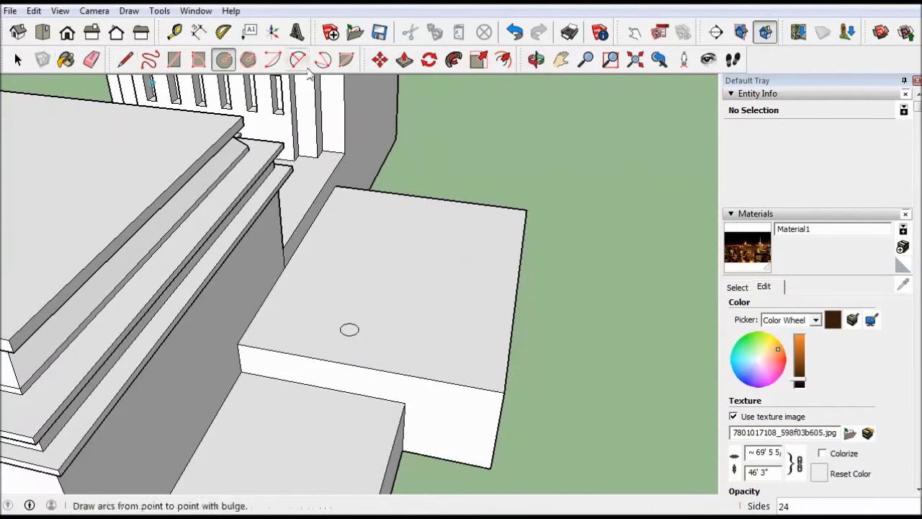
key("space")
scroll(350, 357, "down", 10)
middle_click_drag(350, 356, 519, 327)
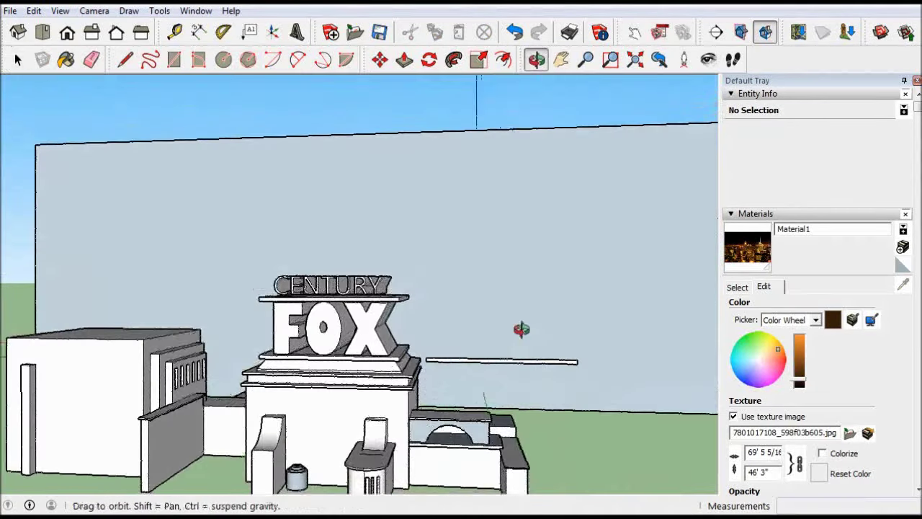
- Select the long rod beside the tower with the Move tool and look down from above
left_click_drag(427, 346, 519, 373)
middle_click_drag(519, 373, 457, 363)
key("m")
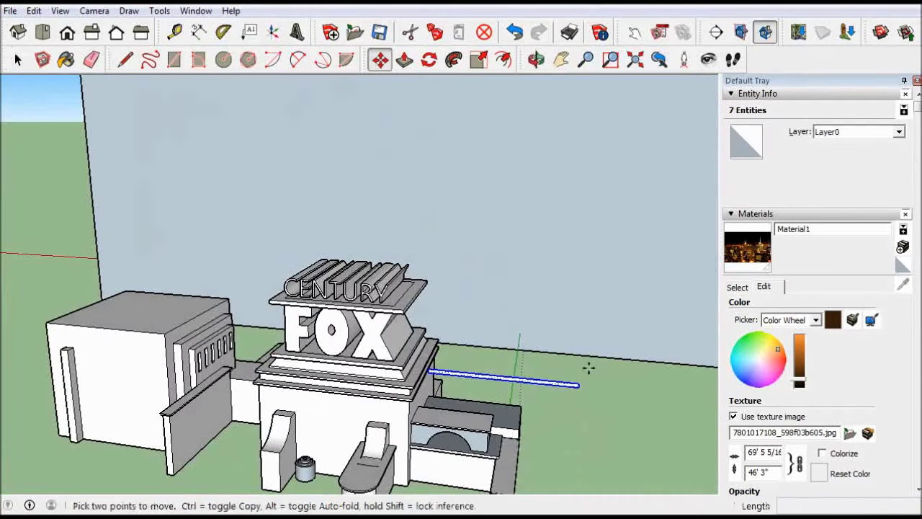
scroll(587, 366, "up", 3)
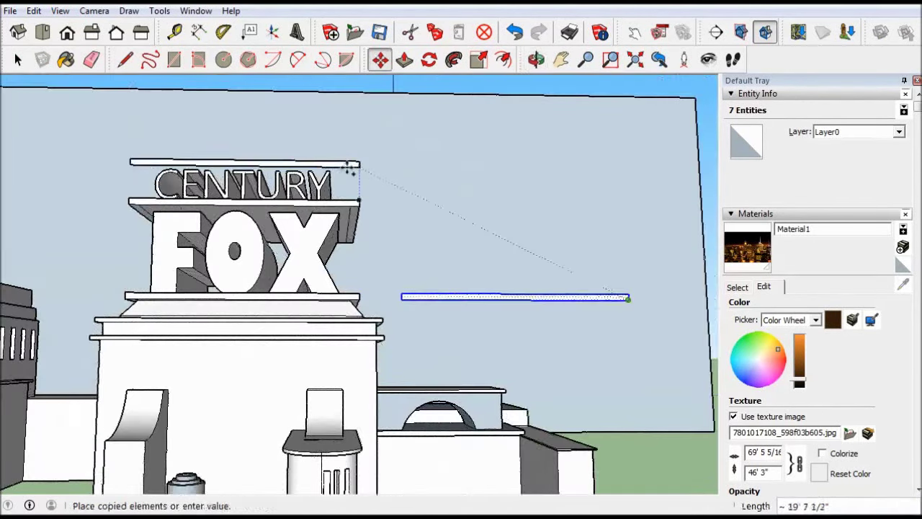
mouse_move(300, 245)
middle_mouse_down()
mouse_move(276, 155)
mouse_move(433, 162)
mouse_move(472, 198)
mouse_move(354, 202)
middle_mouse_up()
- Orbit to face the CENTURY lettering and pick the upper slab's underside with Push/Pull
key("p")
scroll(449, 155, "up", 5)
mouse_move(381, 155)
middle_mouse_down()
mouse_move(320, 217)
mouse_move(449, 329)
mouse_move(313, 173)
mouse_move(582, 299)
mouse_move(632, 254)
mouse_move(370, 181)
middle_mouse_up()
key("m")
mouse_move(392, 149)
middle_mouse_down()
mouse_move(249, 251)
mouse_move(346, 62)
middle_mouse_up()
left_click(405, 59)
scroll(202, 123, "up", 2)
left_click(204, 119)
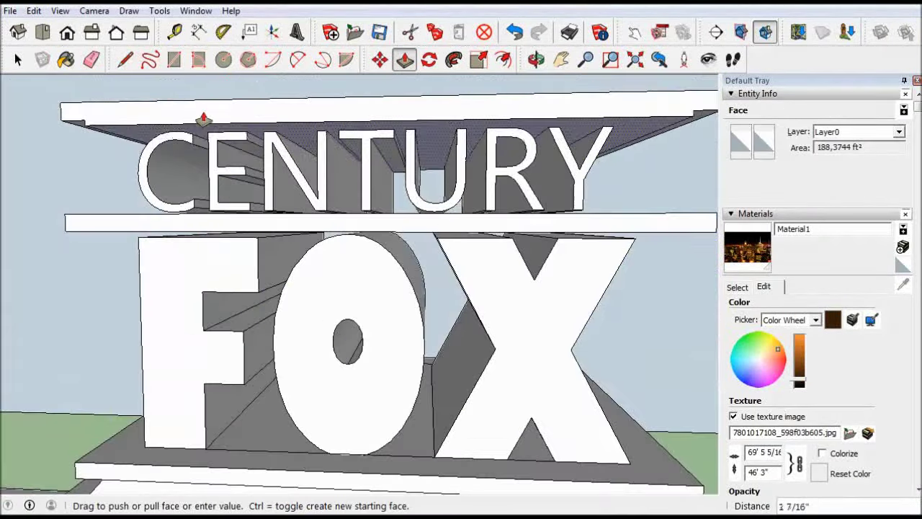
- Pull the slab's underside 7" and raise its top face about 2"
middle_click_drag(310, 108, 502, 160)
left_click(228, 138)
mouse_move(227, 139)
middle_mouse_down()
mouse_move(552, 151)
mouse_move(612, 259)
middle_mouse_up()
left_click(618, 261)
left_click(632, 276)
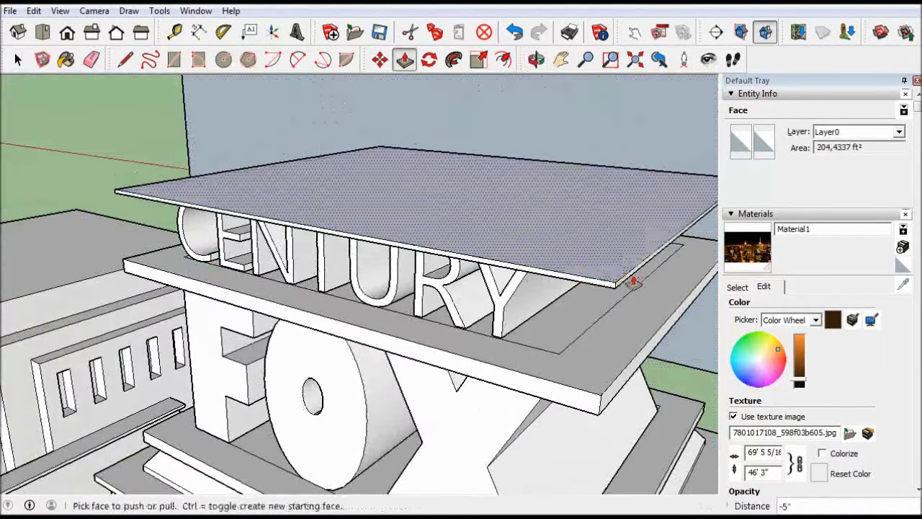
left_click(459, 208)
left_click(544, 242)
- Orbit to a front view of the tower and choose Gill Sans Ultra Bold as the text font
middle_click_drag(543, 243, 532, 216)
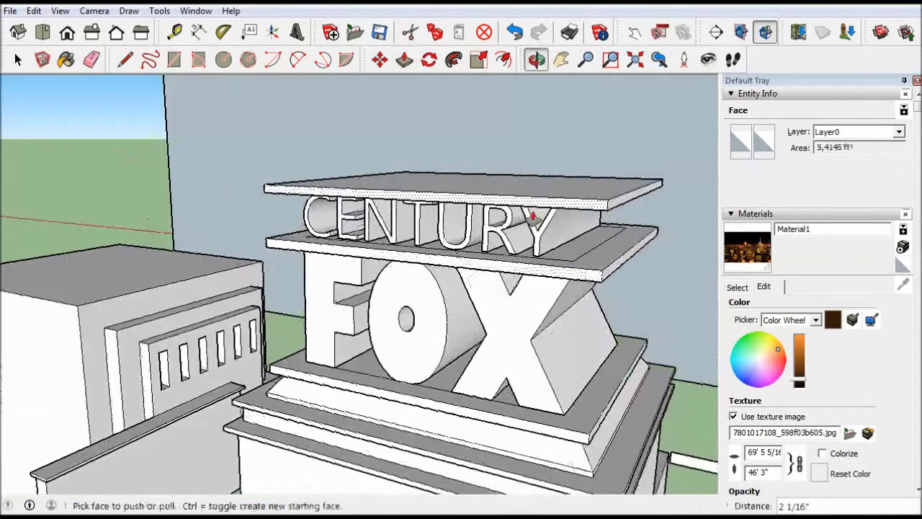
scroll(505, 209, "down", 3)
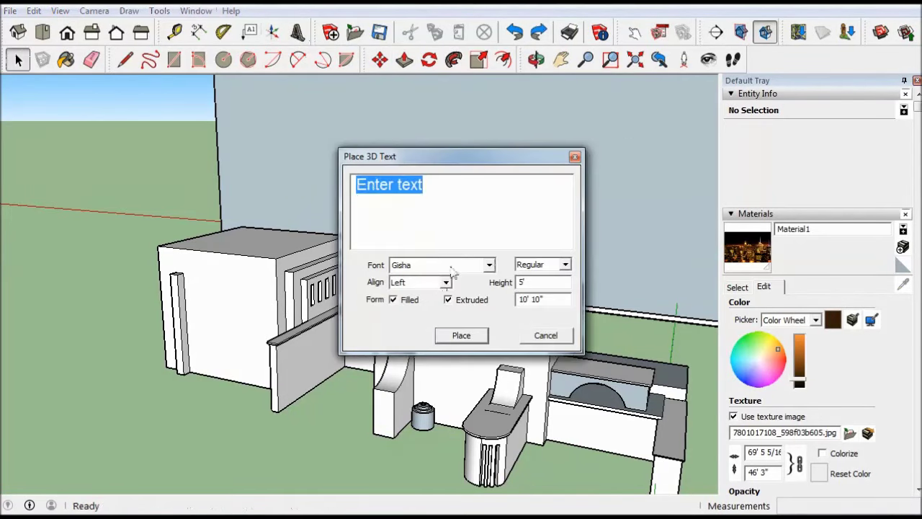
left_click(453, 268)
left_click(457, 345)
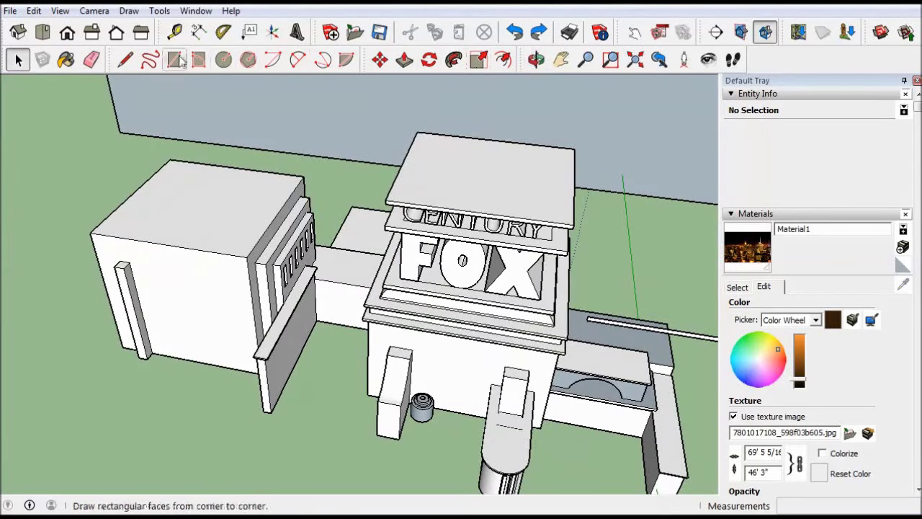
left_click(175, 60)
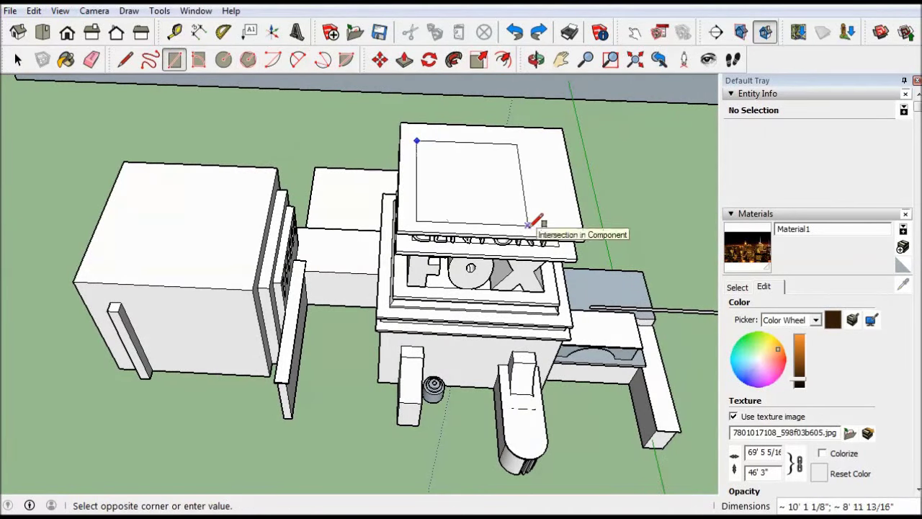
- Draw a rectangle on the top slab and enter '20' as 3D text
key("m")
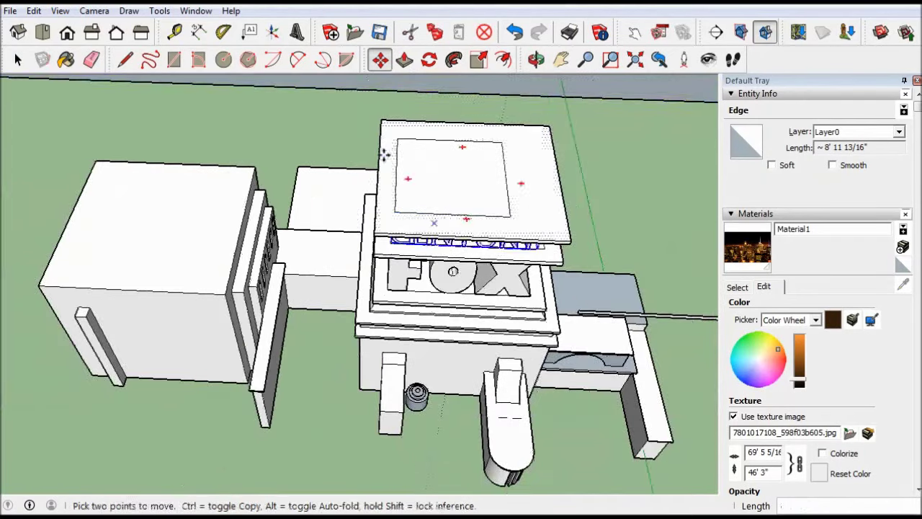
key("r")
left_click(501, 142)
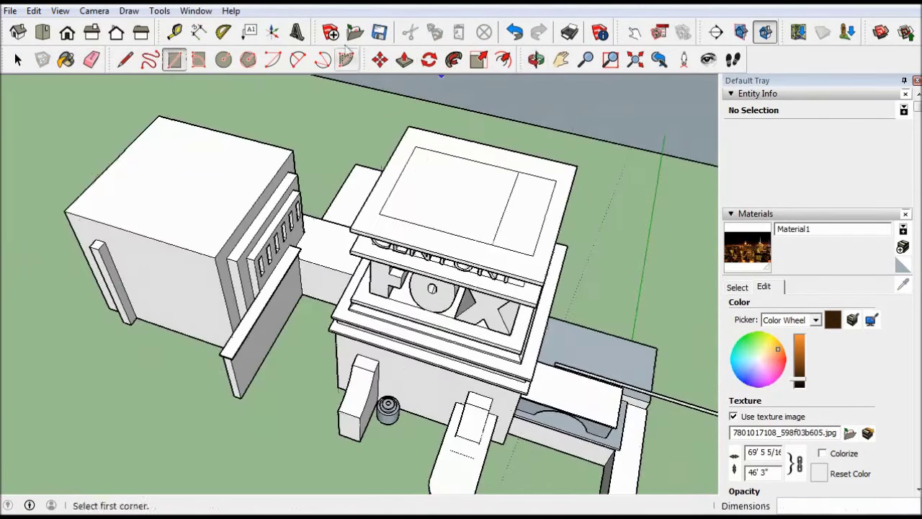
left_click(296, 32)
type("20")
- Edit the 3D text height, then close the options without placing the text
left_click(488, 264)
left_click(465, 349)
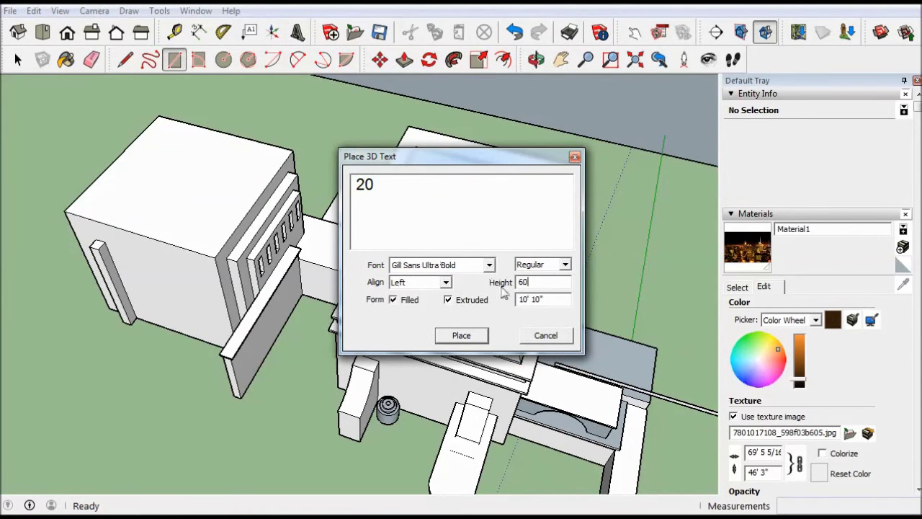
left_click(461, 335)
mouse_move(461, 335)
middle_mouse_down()
mouse_move(531, 150)
mouse_move(639, 181)
middle_mouse_up()
key("Escape")
- Set the '20' 3D text to Franklin Gothic Demi and place it in the model
left_click(297, 32)
left_click(489, 264)
scroll(461, 346, "up", 3)
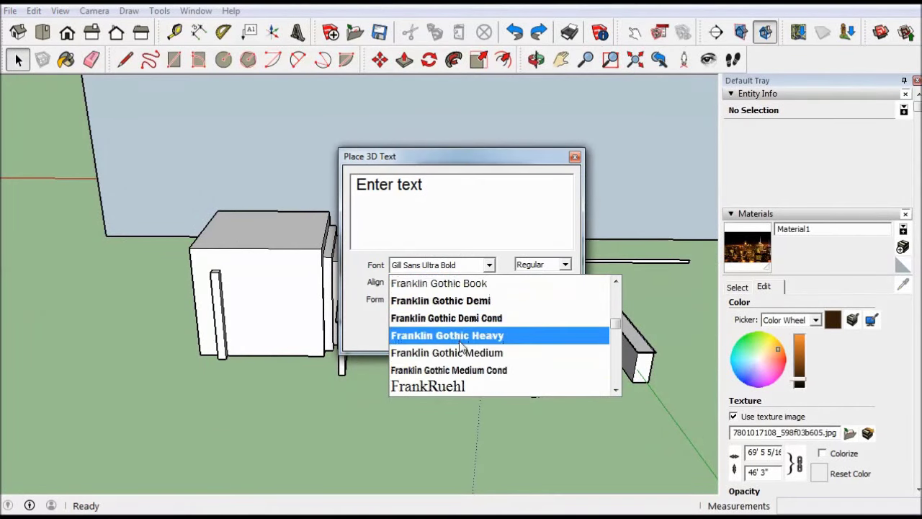
left_click(441, 300)
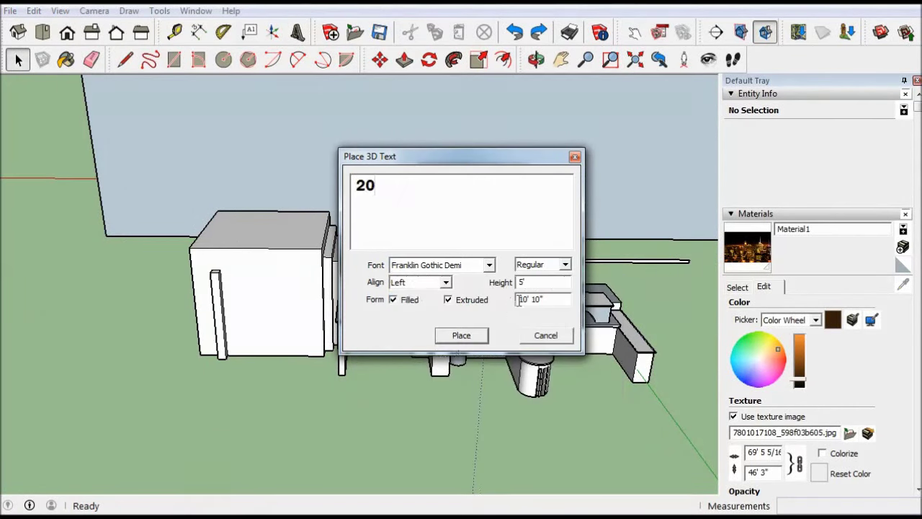
left_click(469, 342)
left_click(609, 231)
- Move-copy the '20' text onto the tower's top cap, leaving the original beside the building
middle_click_drag(610, 231, 548, 209)
key("m")
left_click(608, 235, "ctrl")
left_click(274, 137)
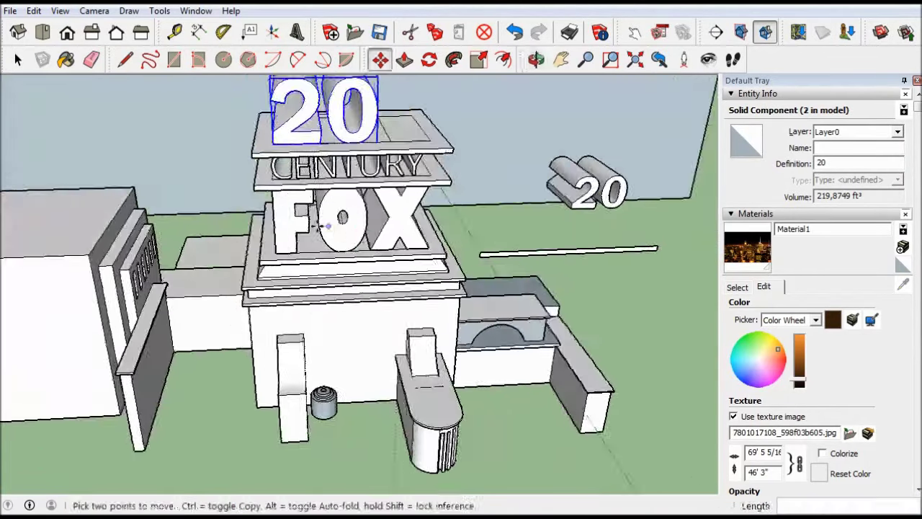
key("e")
mouse_move(392, 149)
middle_mouse_down()
mouse_move(654, 188)
mouse_move(288, 115)
middle_mouse_up()
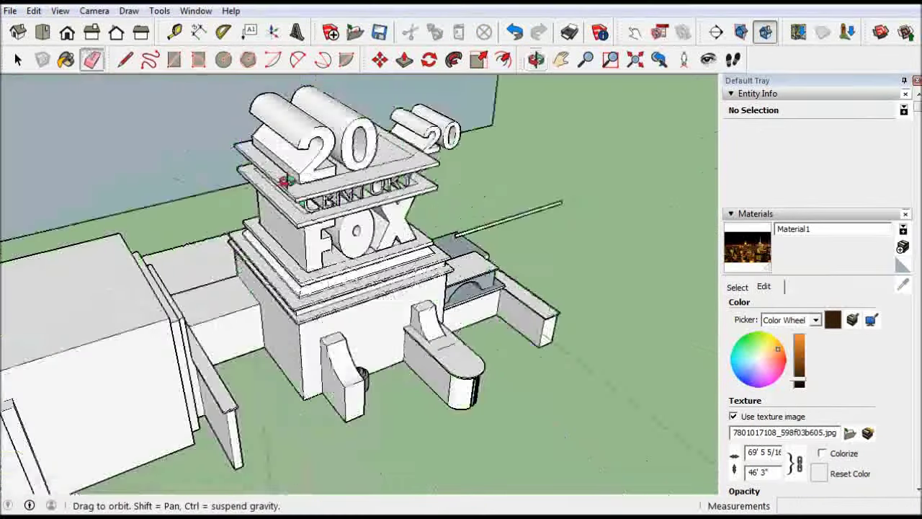
middle_click_drag(414, 130, 346, 108)
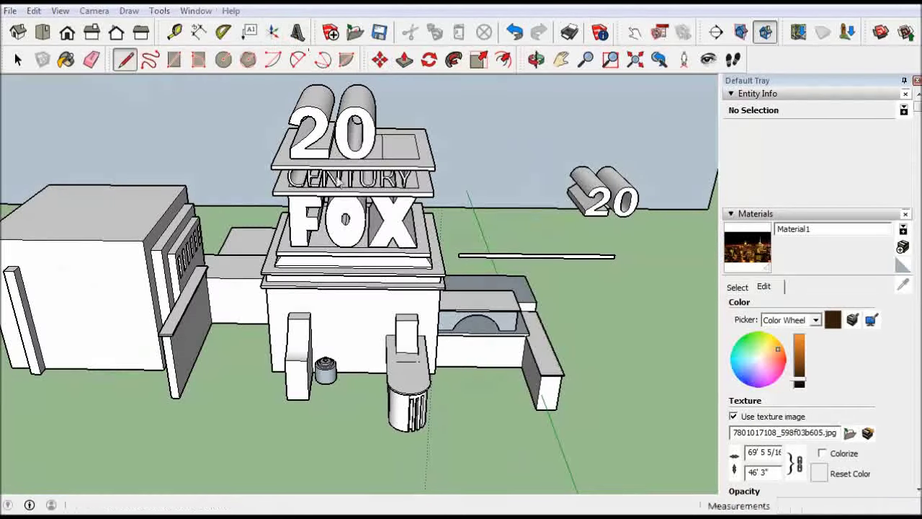
- Create 'th' 3D text in Franklin Gothic Medium Cond and place it in the model
left_click(296, 32)
type("h")
left_click(489, 264)
left_click(461, 308)
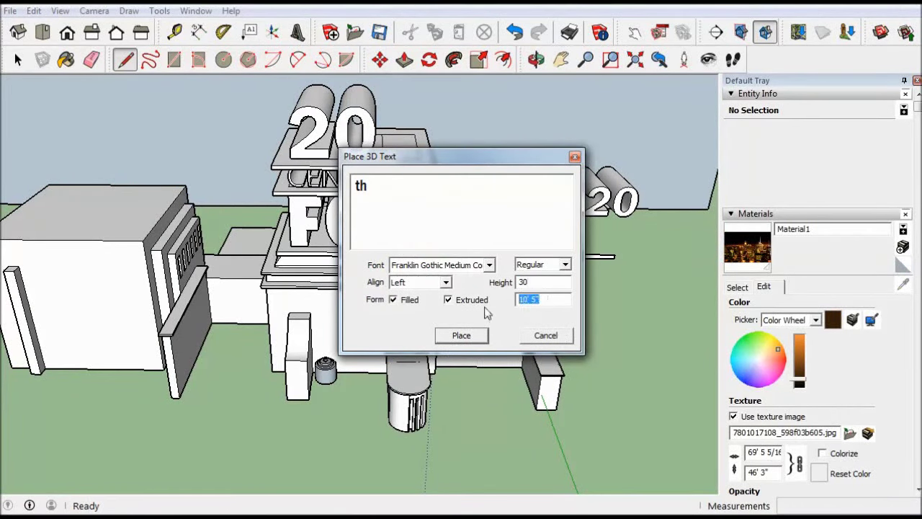
key("Return")
left_click(535, 209)
- Zoom in and shift the 'th' text beside the '20'
scroll(548, 212, "up", 2)
scroll(558, 216, "up", 3)
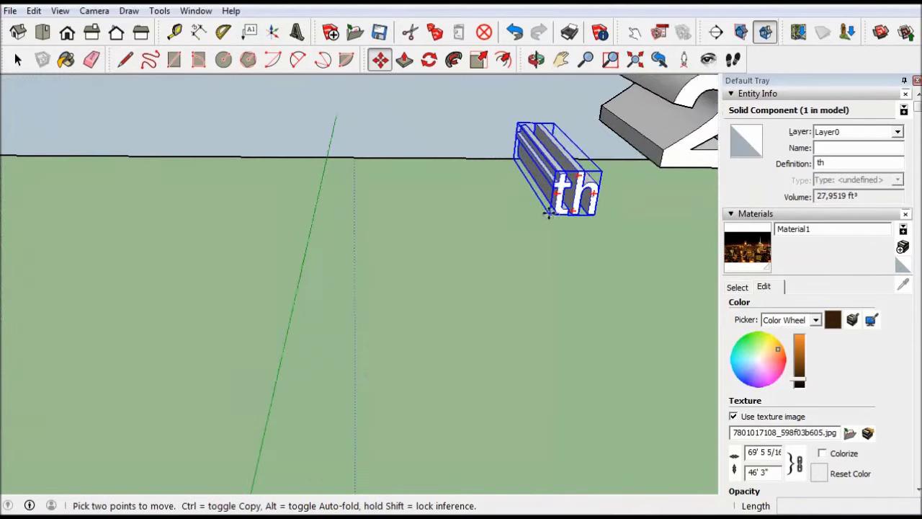
scroll(566, 220, "up", 1)
left_click(553, 211)
scroll(554, 211, "down", 5)
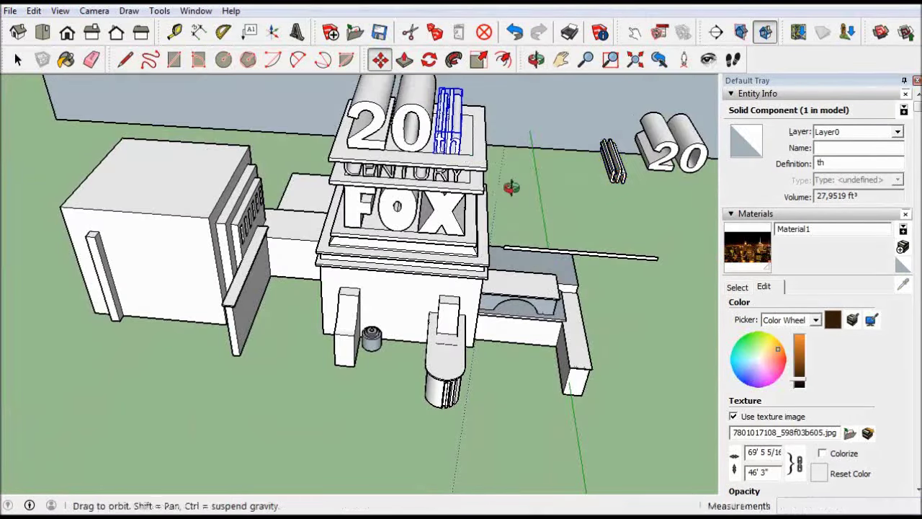
left_click(431, 101)
key("space")
left_click(198, 129)
scroll(212, 310, "down", 2)
- Place the '20' 3D text and move it onto the tower top
left_click(214, 316)
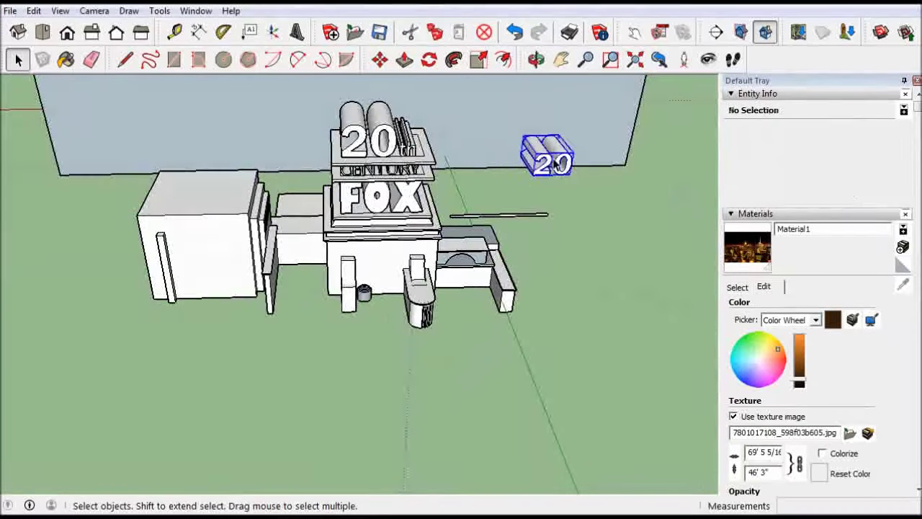
middle_click_drag(213, 316, 452, 186)
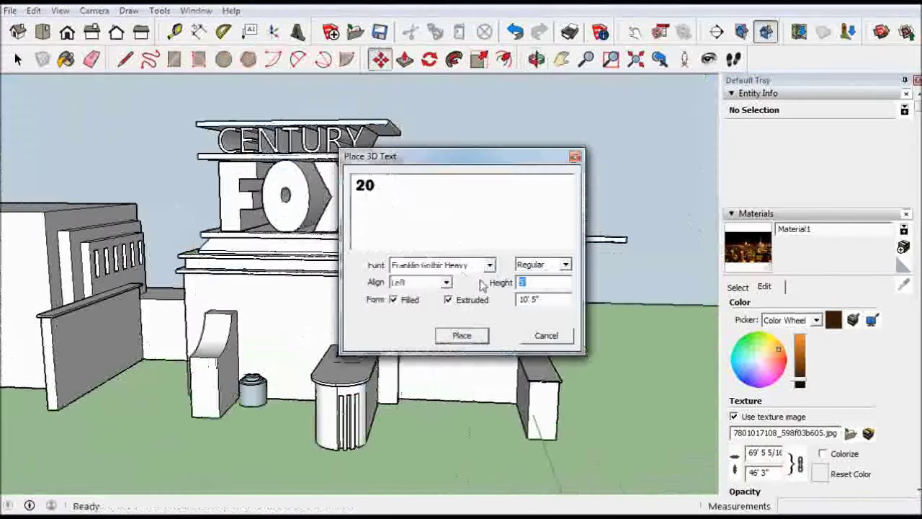
left_click(463, 334)
middle_click_drag(433, 298, 513, 150)
left_click(513, 150)
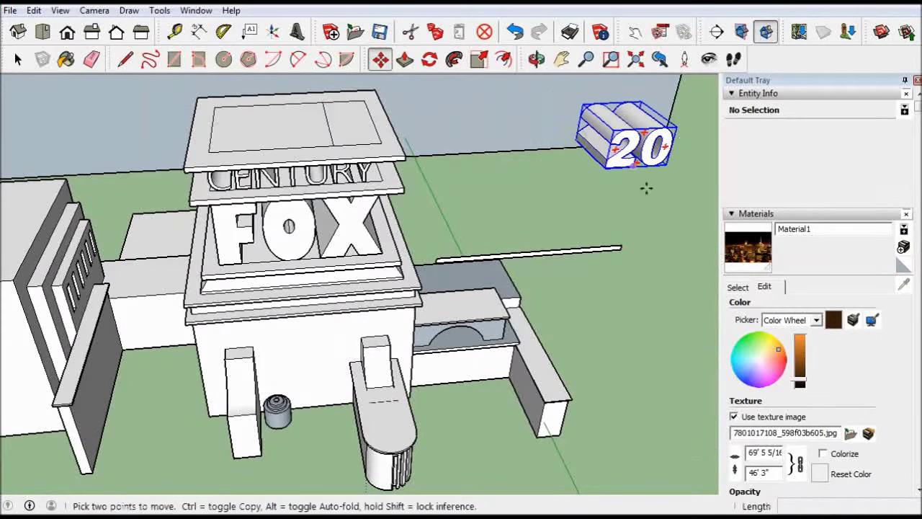
middle_click_drag(618, 144, 108, 70)
- Make the 'th' as extruded 3D letters in Franklin Gothic Medium
key("e")
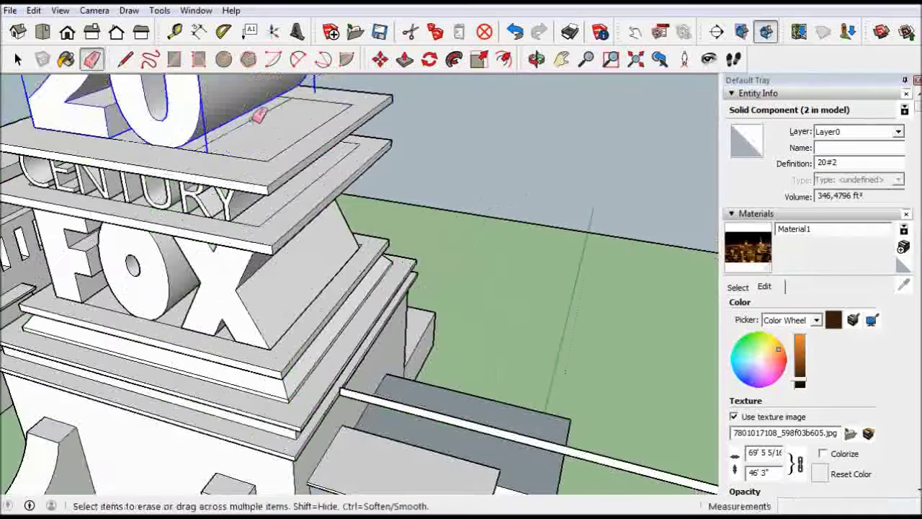
key("l")
middle_click_drag(329, 120, 335, 218, "shift")
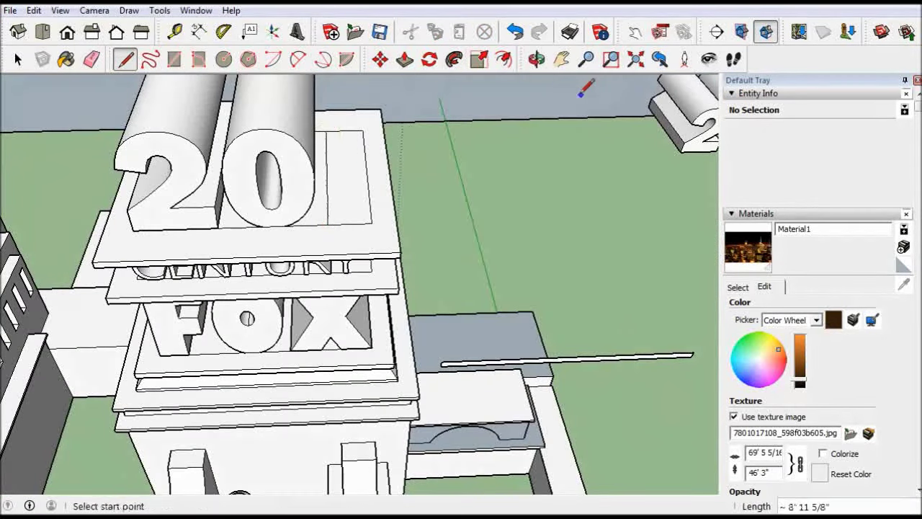
left_click(297, 31)
left_click(461, 264)
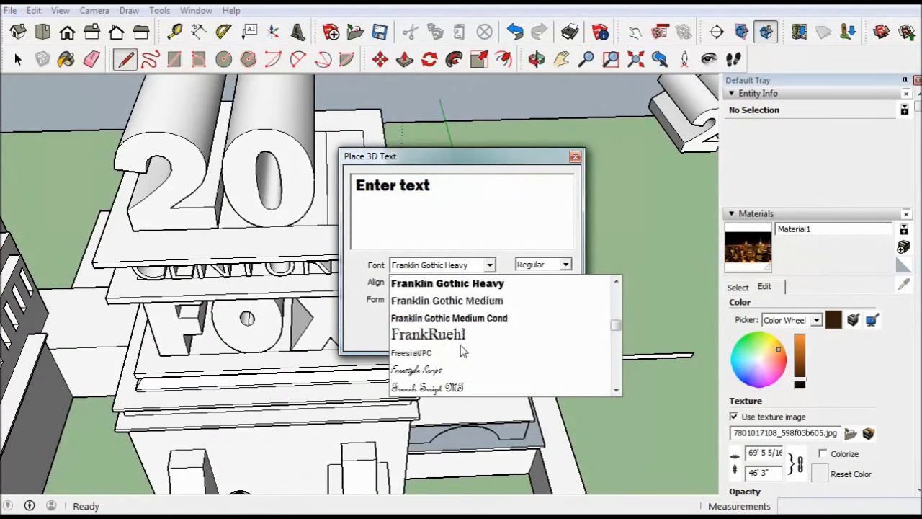
left_click(448, 301)
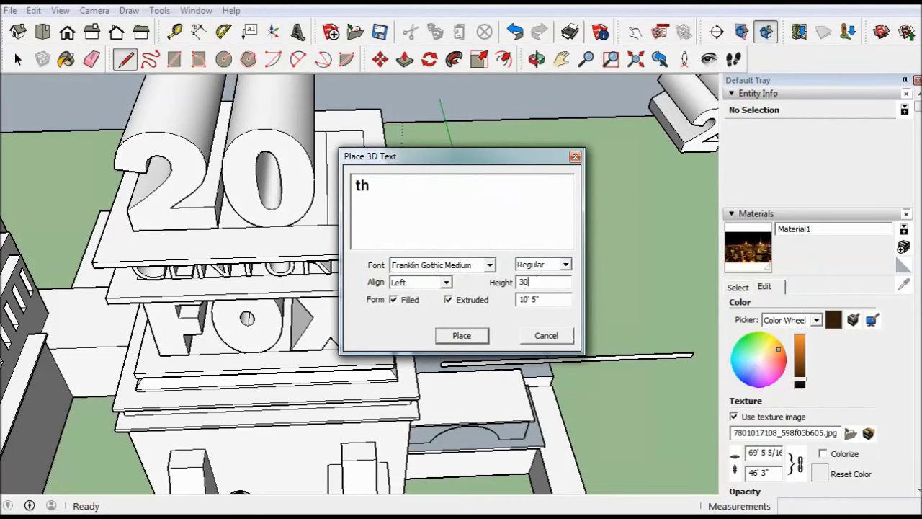
key("Return")
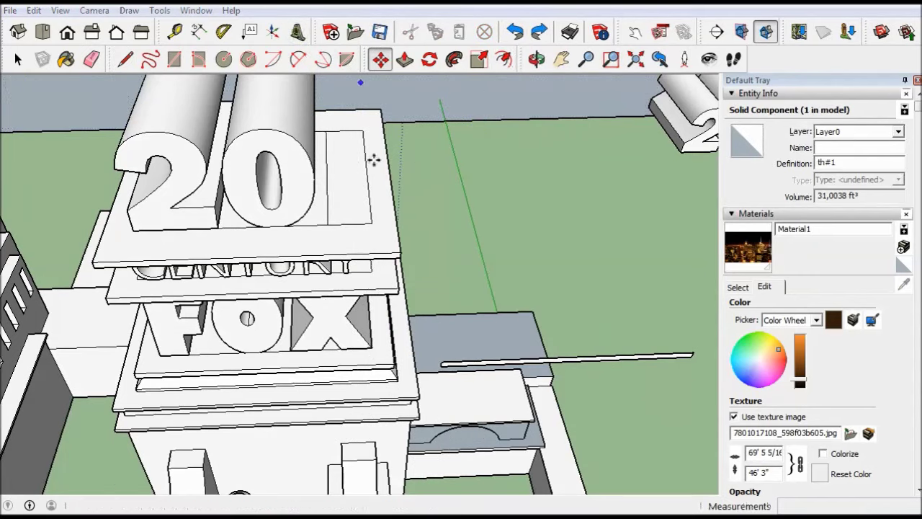
- Confirm the 'th' 3D text and set the letters down in the model
left_click(297, 31)
type("t")
key("Return")
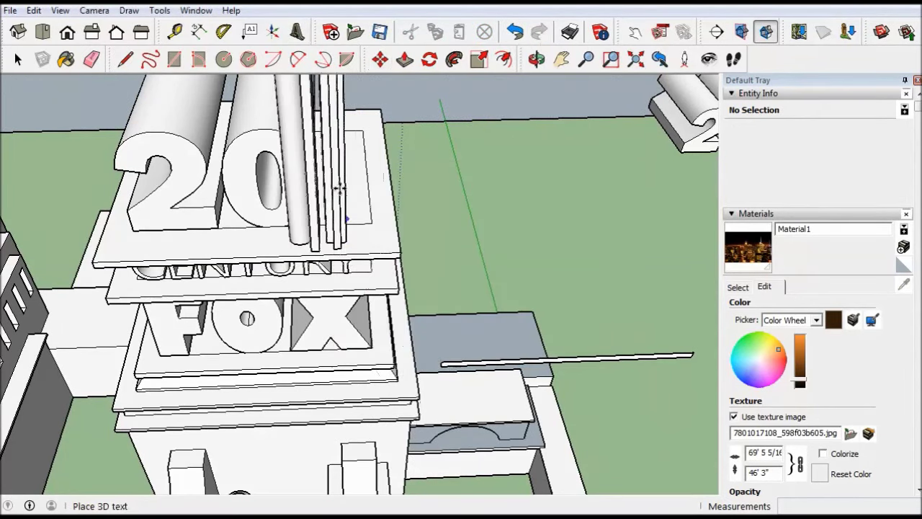
left_click(577, 172)
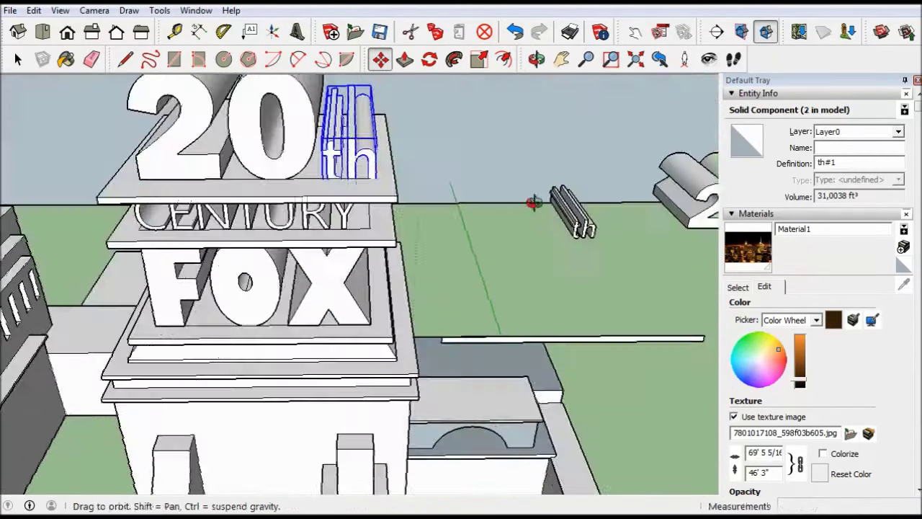
middle_click_drag(531, 202, 434, 240)
key("q")
key("m")
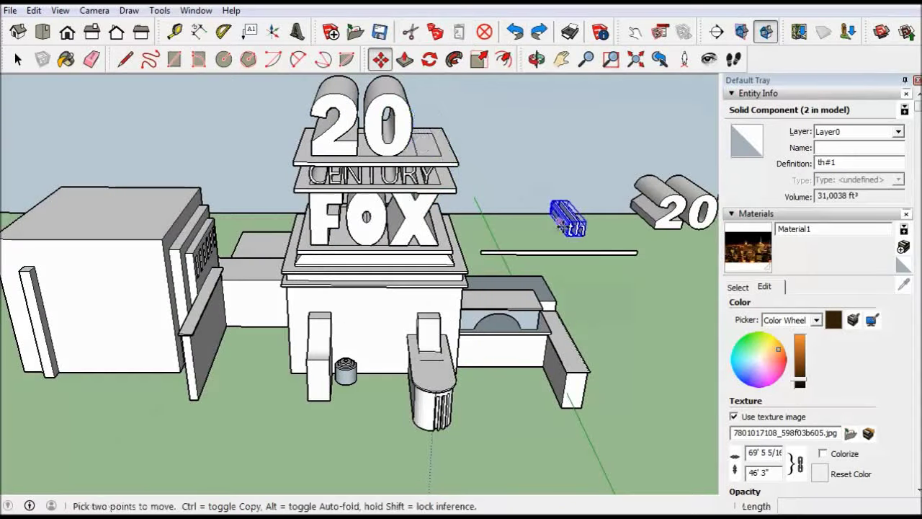
- Move a copy of the 'th' letters beside the '20' on the tower
scroll(566, 223, "up", 3)
scroll(620, 232, "up", 2)
left_click(631, 234, "ctrl")
scroll(539, 233, "down", 5)
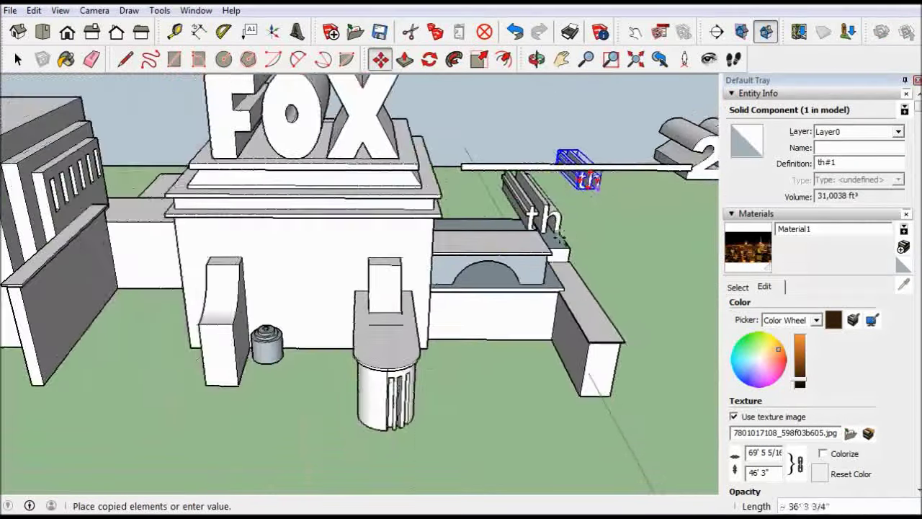
middle_click_drag(562, 187, 450, 152)
scroll(494, 451, "down", 4)
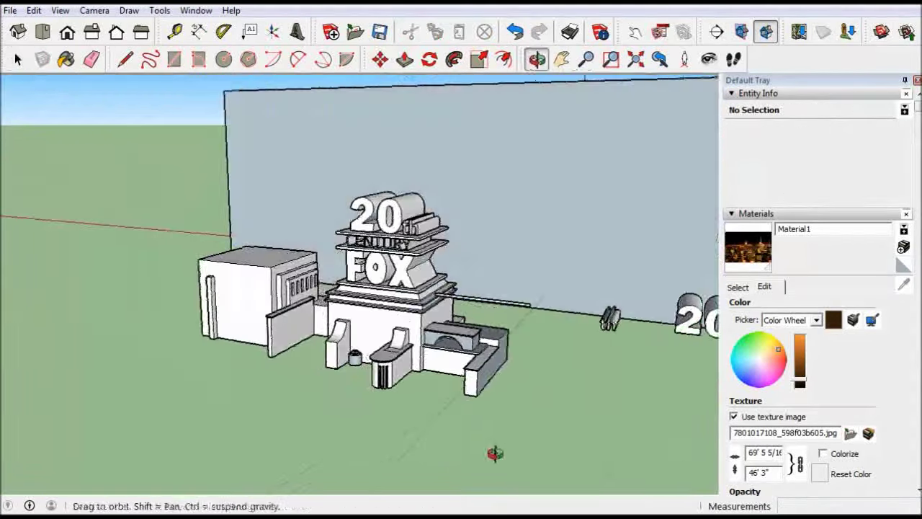
key("space")
scroll(435, 332, "up", 3)
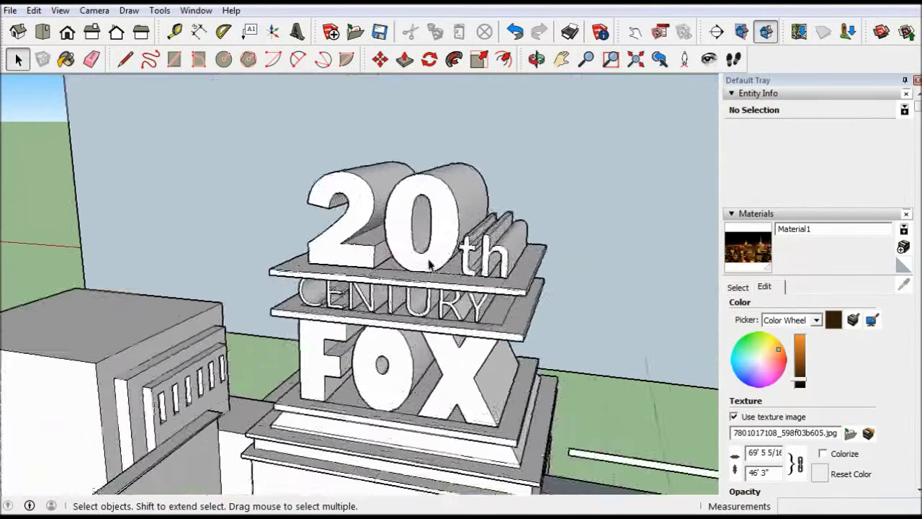
- Drag the 'th' letters over next to the '20'
scroll(425, 317, "up", 2)
scroll(411, 288, "up", 2)
scroll(392, 259, "up", 2)
scroll(392, 260, "down", 3)
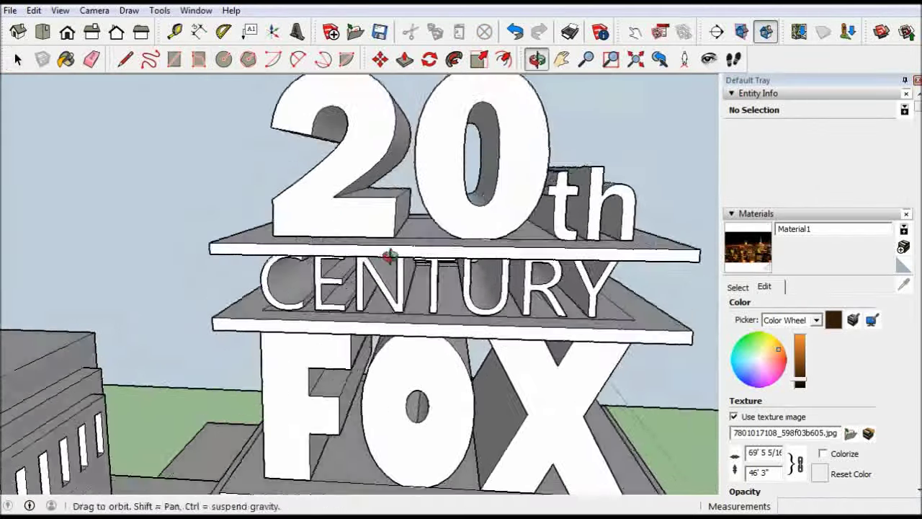
middle_click_drag(391, 245, 247, 127)
left_click_drag(337, 189, 506, 239)
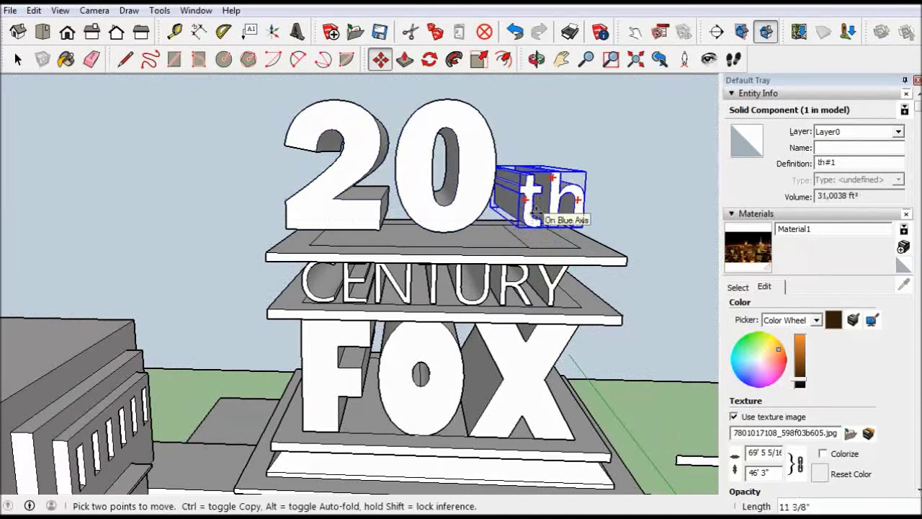
left_click(537, 209)
- Push/Pull the platform under the 20th lettering into a thicker slab
key("p")
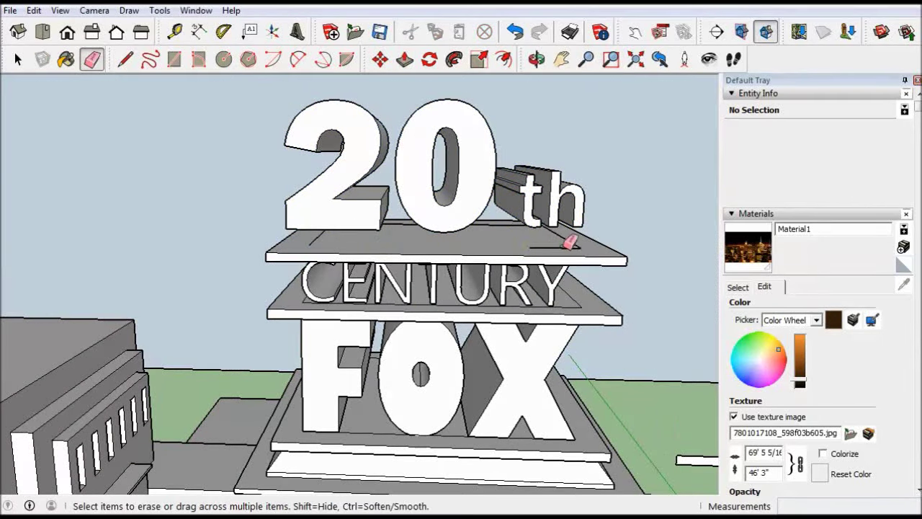
key("p")
left_click_drag(408, 238, 409, 228)
middle_click_drag(488, 304, 457, 283)
scroll(457, 284, "down", 3)
middle_click_drag(469, 383, 448, 230)
scroll(449, 231, "up", 5)
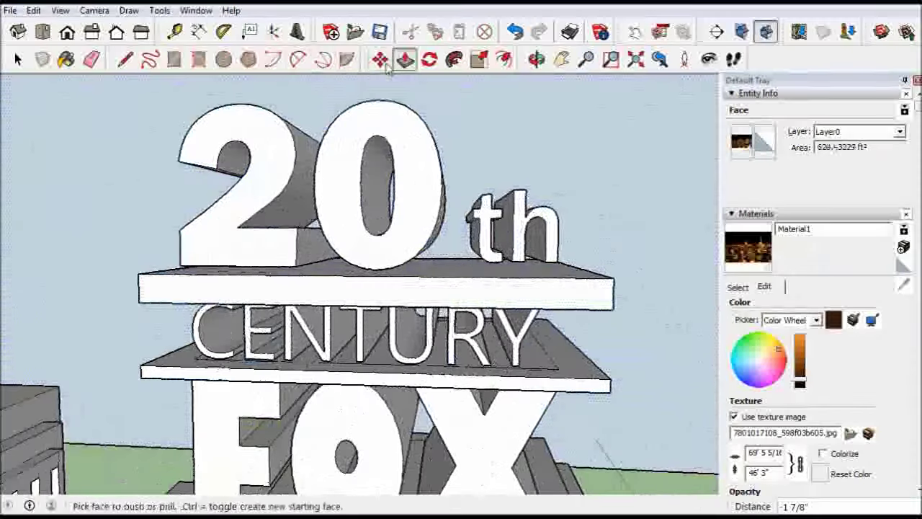
- Set the 'th' right against the '0' and orbit to check the sign
left_click(380, 59)
left_click(475, 256)
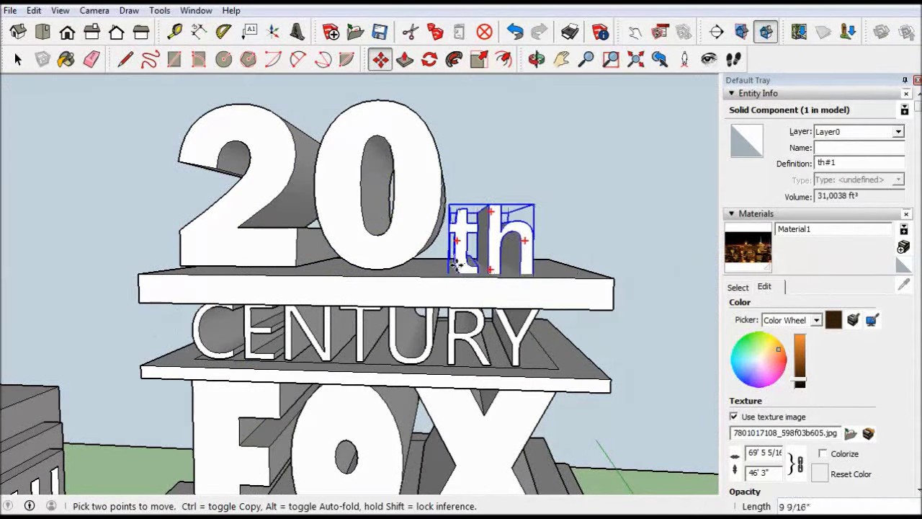
left_click(456, 268)
scroll(456, 267, "down", 2)
scroll(454, 348, "down", 4)
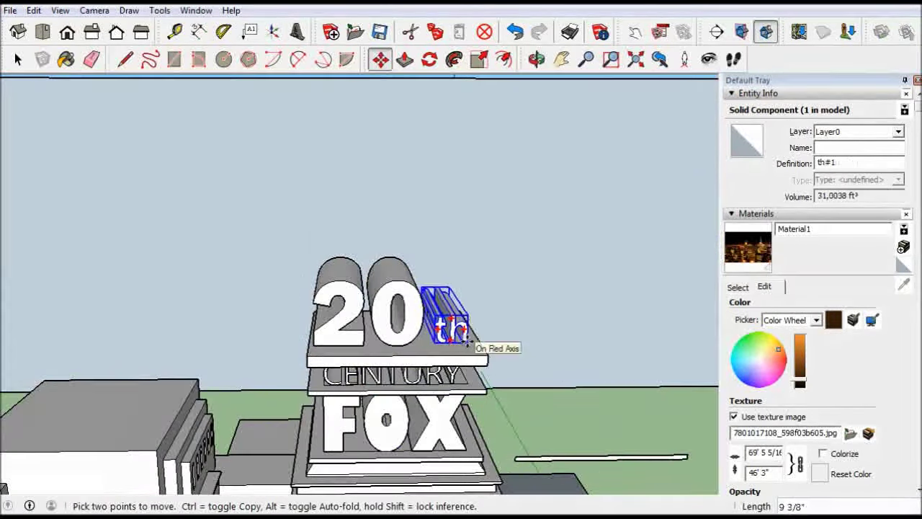
middle_click_drag(467, 339, 240, 242)
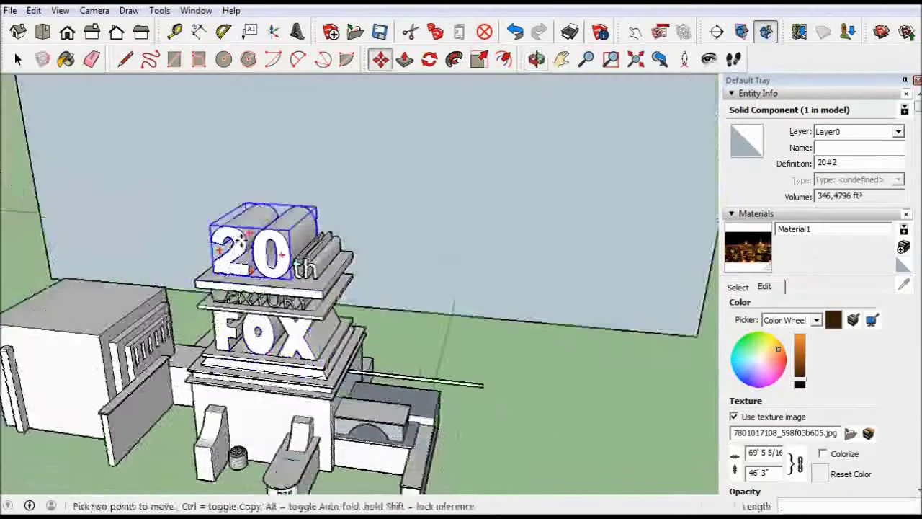
scroll(240, 242, "down", 4)
scroll(403, 288, "up", 4)
mouse_move(404, 288)
middle_mouse_down()
mouse_move(451, 300)
mouse_move(389, 295)
middle_mouse_up()
scroll(390, 296, "up", 3)
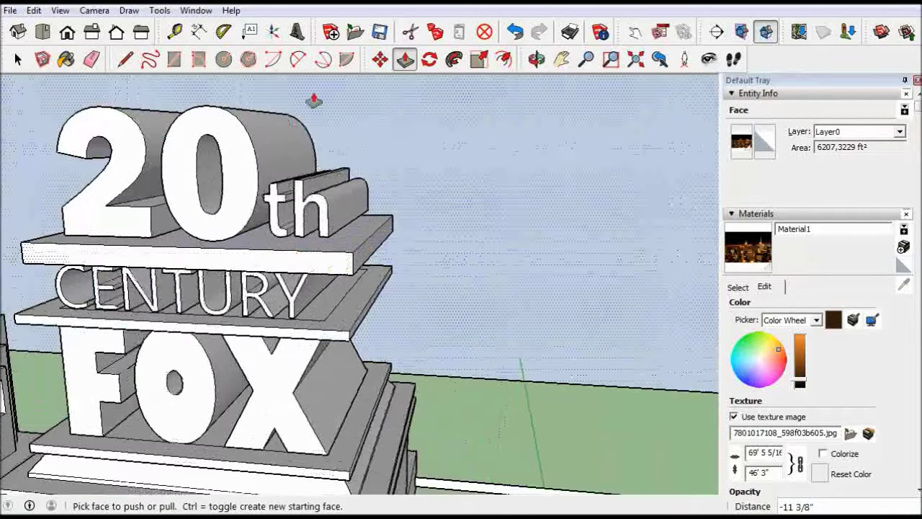
key("l")
scroll(334, 226, "up", 3)
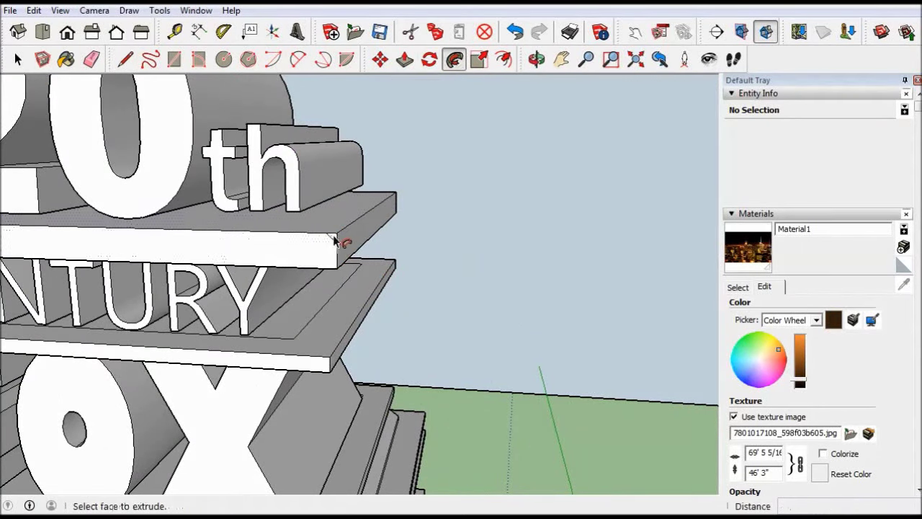
middle_click_drag(319, 233, 336, 113)
scroll(425, 191, "up", 2)
key("l")
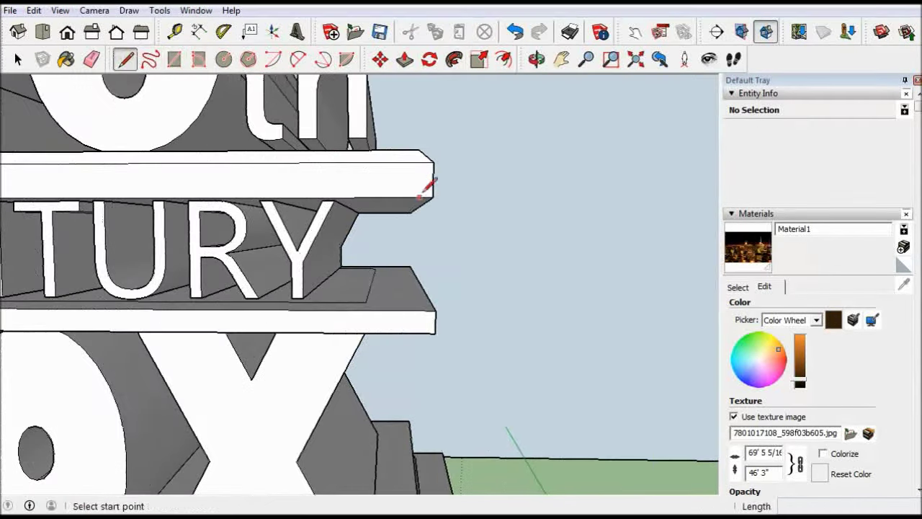
scroll(429, 186, "up", 2)
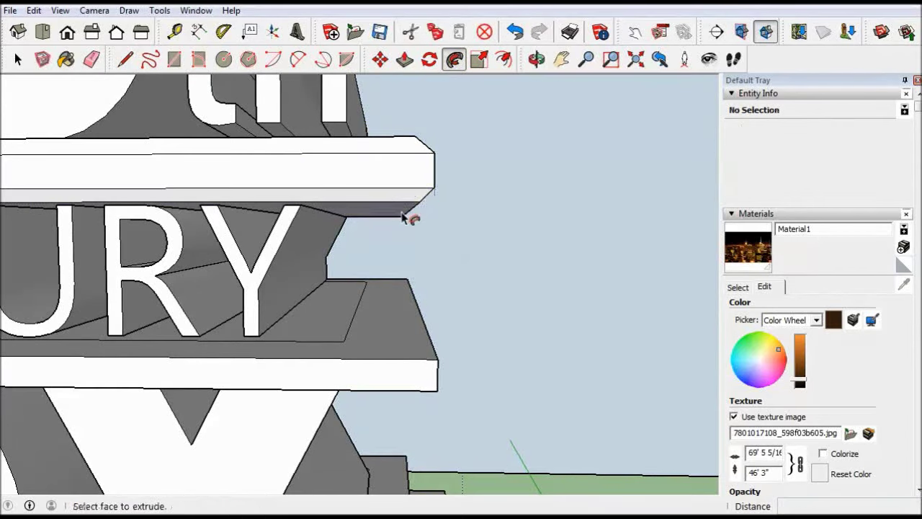
left_click(18, 59)
key("shift+z")
middle_click_drag(407, 342, 424, 323)
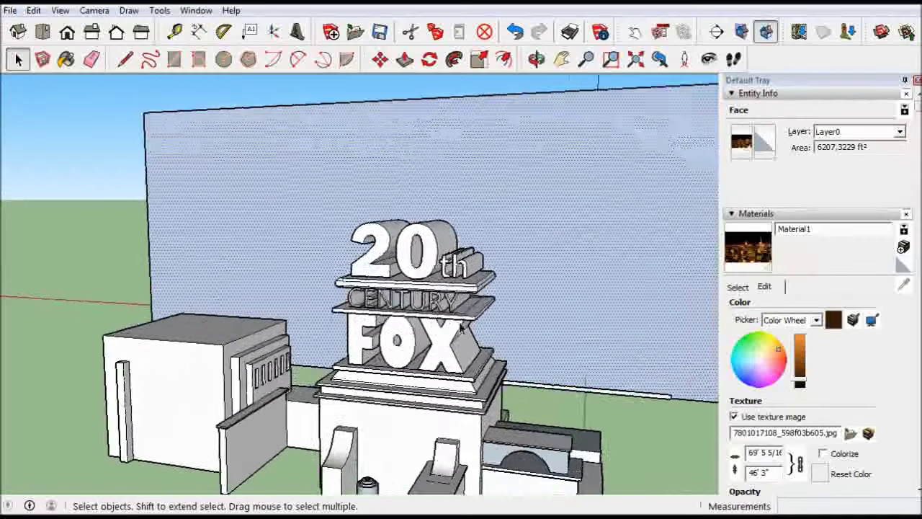
scroll(424, 321, "up", 2)
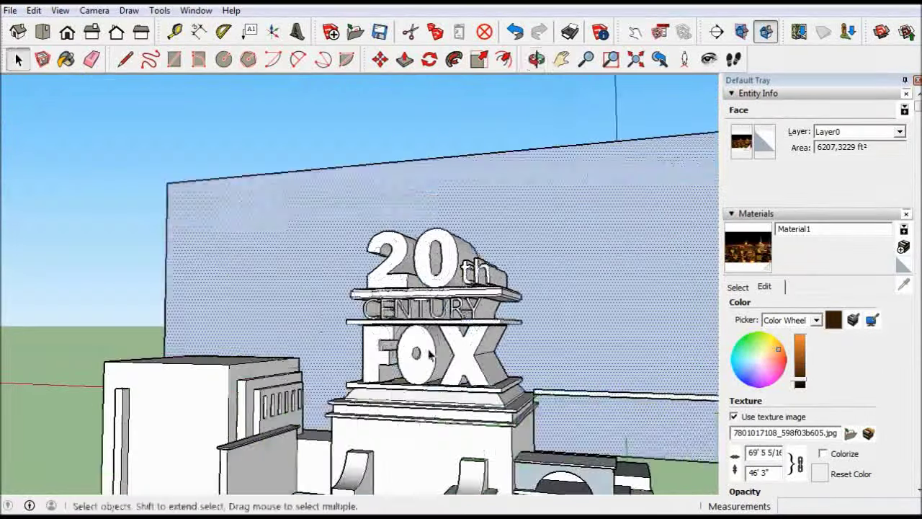
scroll(425, 321, "down", 3)
left_click(591, 389)
left_click(591, 389)
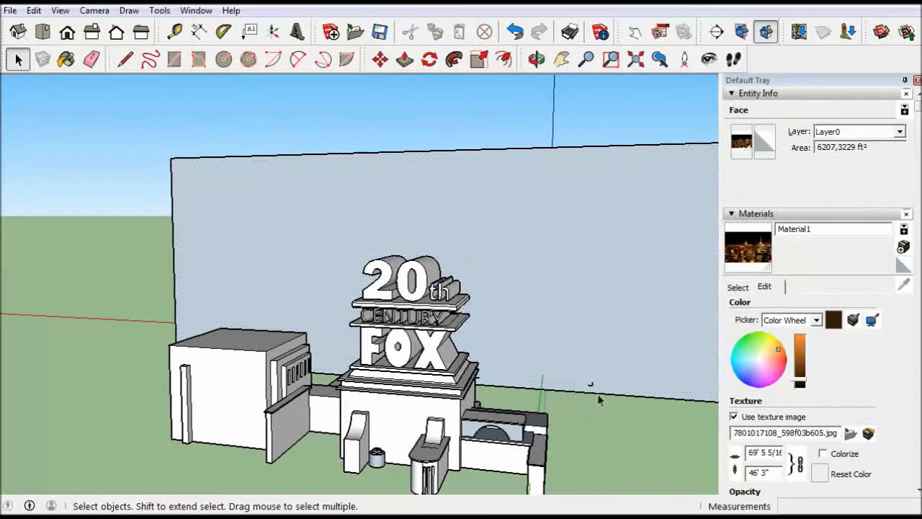
scroll(577, 389, "up", 3)
mouse_move(556, 387)
middle_mouse_down()
mouse_move(594, 375)
mouse_move(267, 461)
mouse_move(350, 330)
mouse_move(247, 341)
middle_mouse_up()
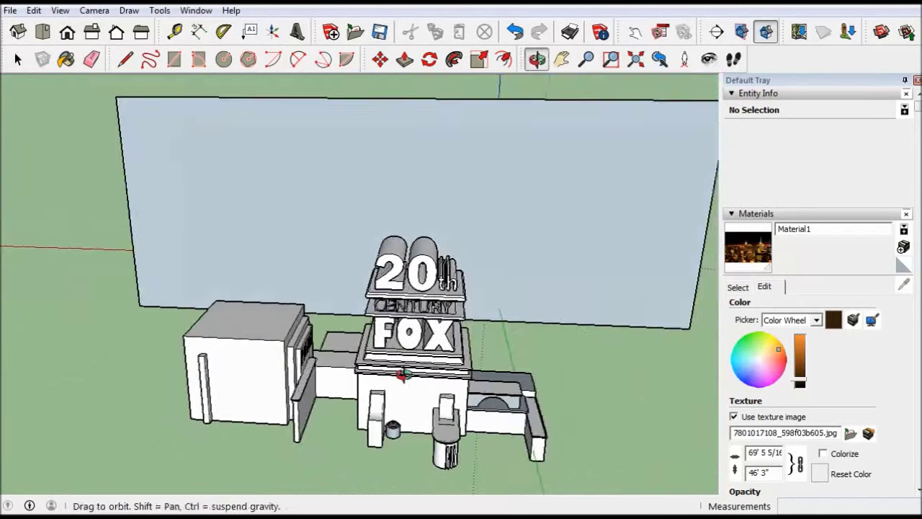
scroll(247, 341, "up", 2)
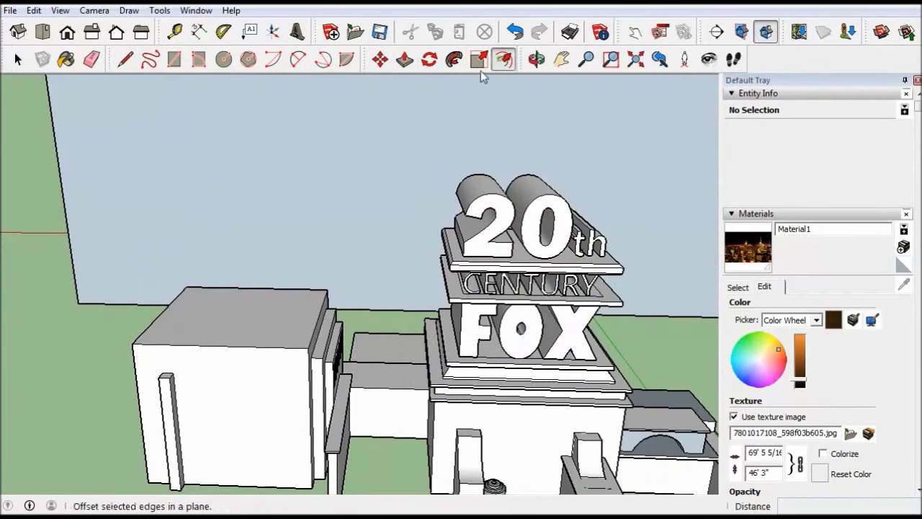
left_click(248, 312)
key("p")
left_click_drag(255, 303, 232, 313)
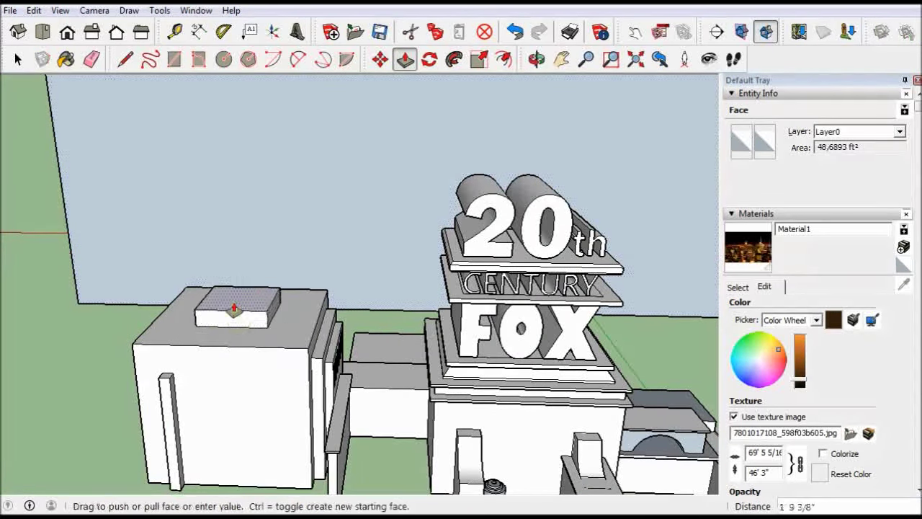
- Offset an inset outline on the roof box's front face
mouse_move(233, 313)
middle_mouse_down()
mouse_move(264, 352)
mouse_move(235, 357)
mouse_move(263, 334)
mouse_move(206, 319)
middle_mouse_up()
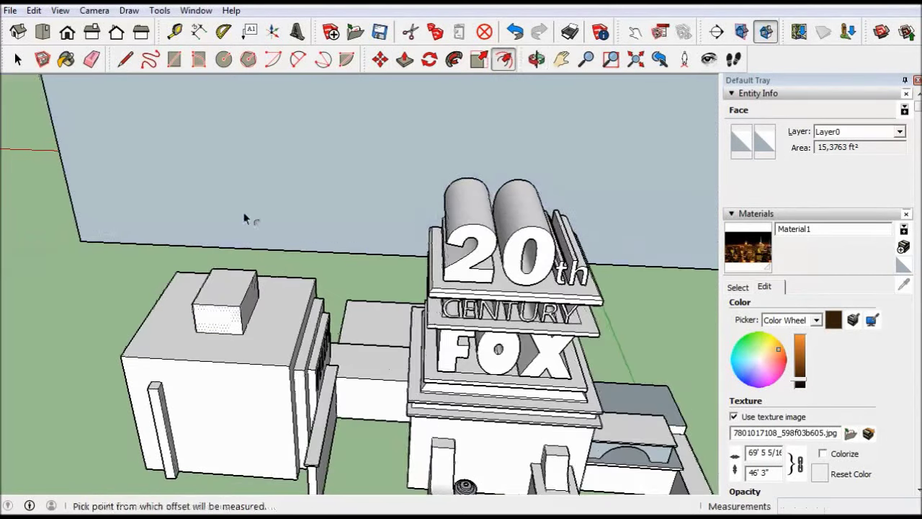
key("p")
middle_click_drag(324, 134, 247, 319)
key("f")
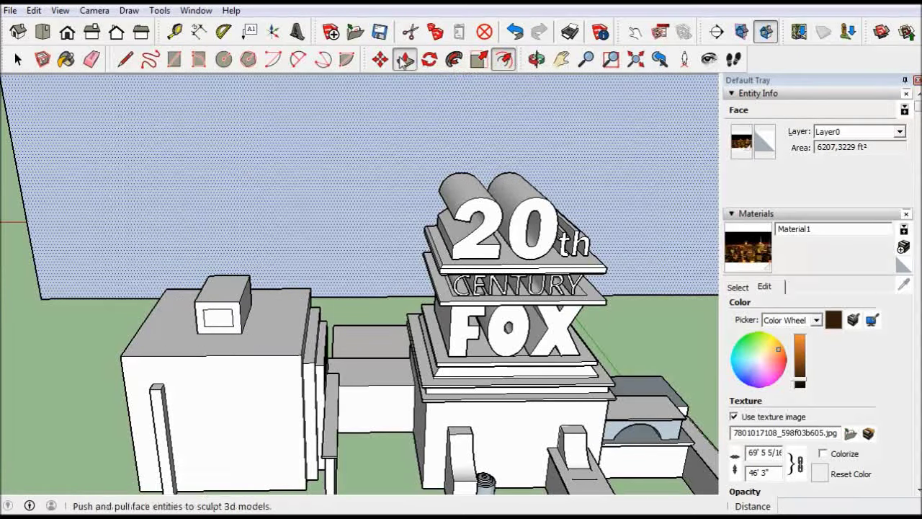
left_click(405, 59)
- Push the inset face through the box to cut the square opening
left_click(208, 317)
mouse_move(209, 317)
middle_mouse_down()
mouse_move(254, 385)
mouse_move(546, 392)
mouse_move(134, 221)
middle_mouse_up()
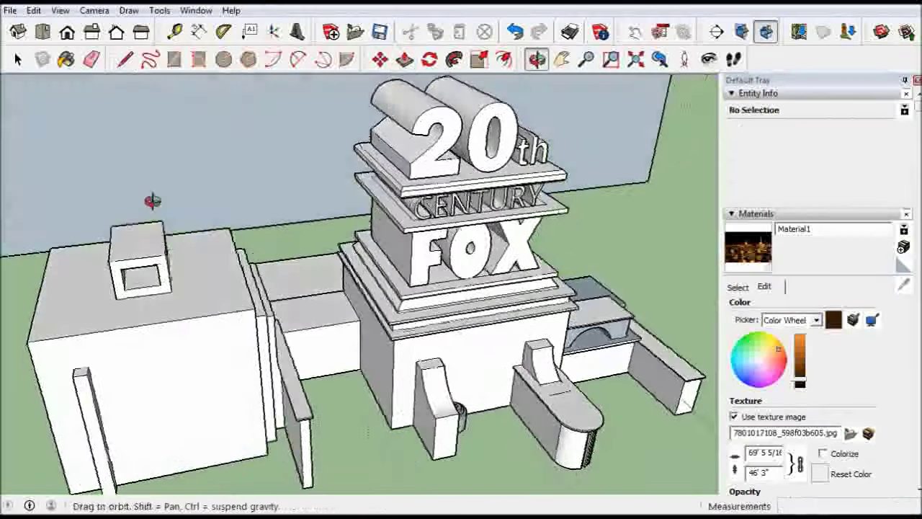
key("l")
middle_click_drag(186, 202, 113, 367)
scroll(195, 231, "up", 5)
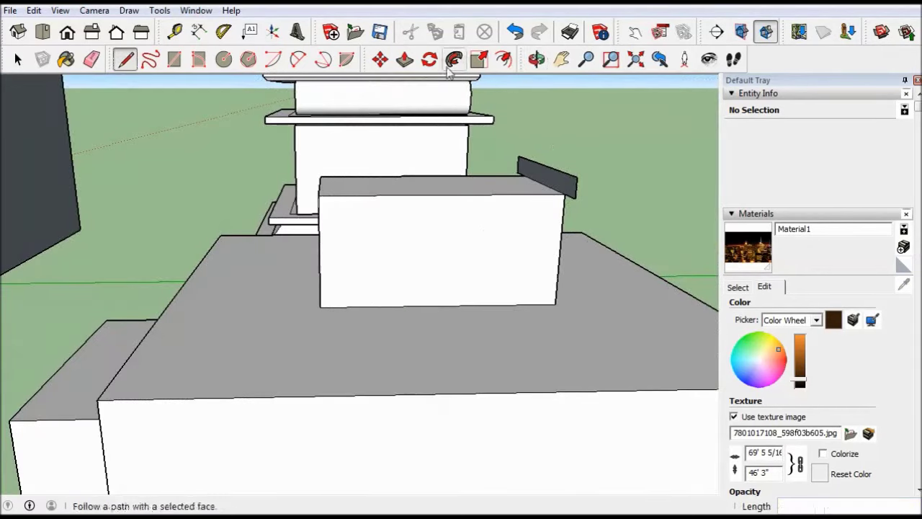
- Try pulling the frame's top face outward, undo it, and reframe the view
left_click(405, 58)
left_click_drag(321, 189, 259, 206)
left_click(512, 36)
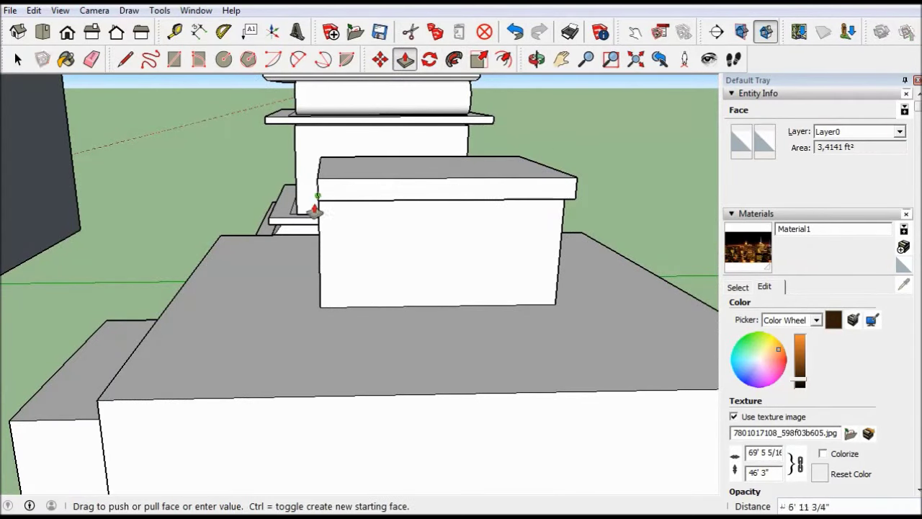
middle_click_drag(312, 206, 405, 206)
scroll(358, 294, "up", 3)
mouse_move(359, 294)
middle_mouse_down()
mouse_move(370, 200)
mouse_move(274, 354)
middle_mouse_up()
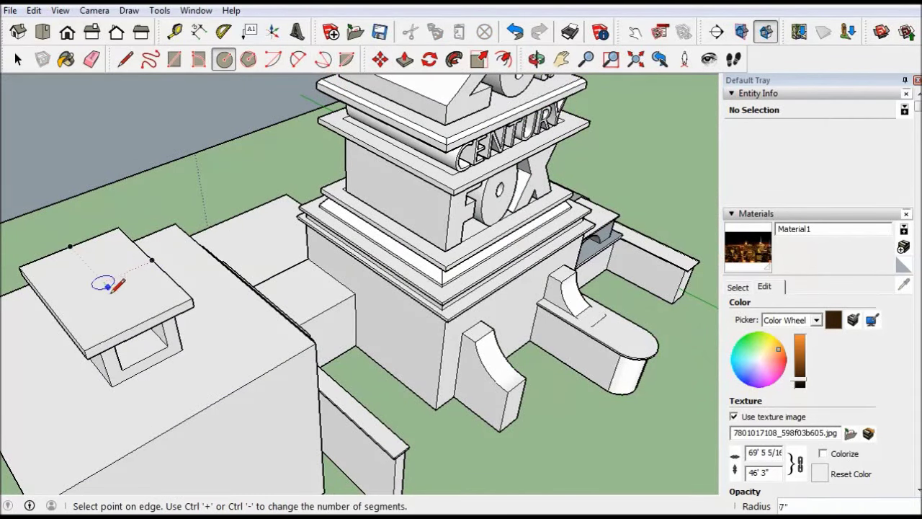
scroll(108, 286, "up", 1)
- Pull the circle on the slab up into a tall cylindrical column
middle_click_drag(393, 78, 93, 162)
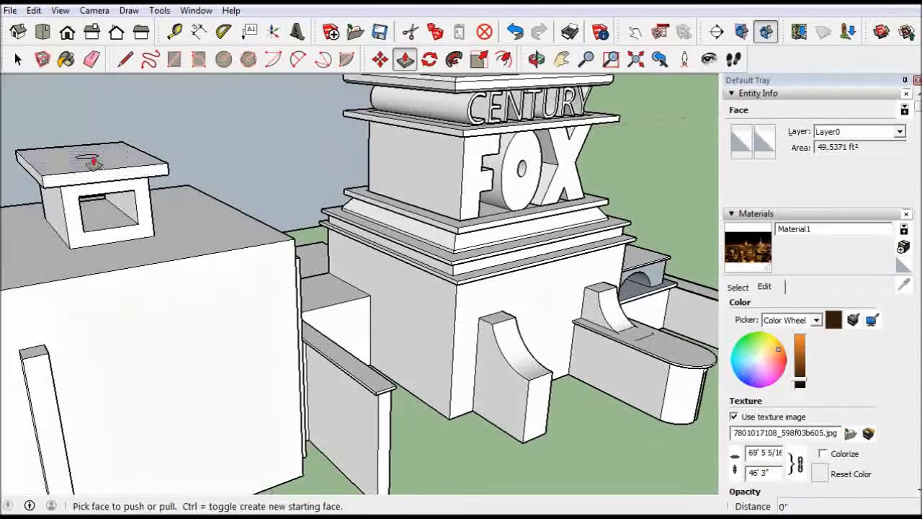
mouse_move(85, 118)
middle_mouse_down()
mouse_move(181, 181)
mouse_move(158, 206)
middle_mouse_up()
scroll(181, 209, "up", 3)
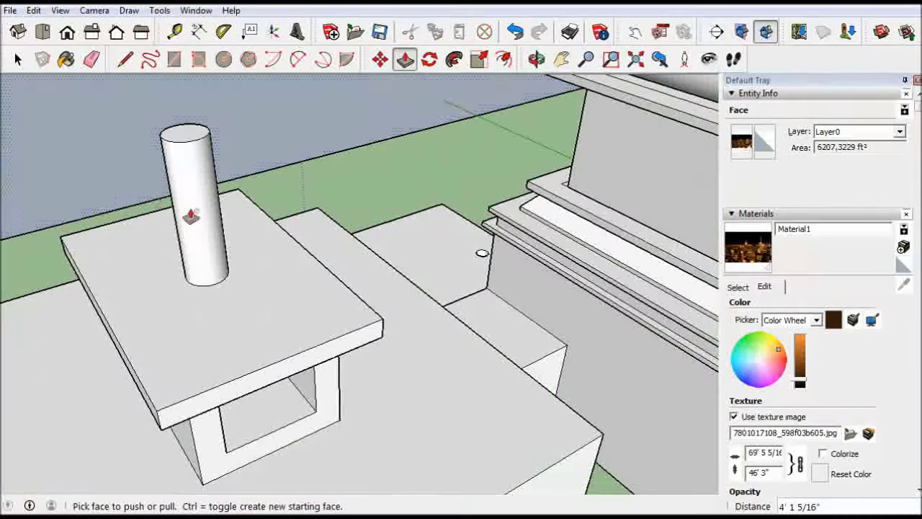
middle_click_drag(186, 130, 230, 276)
left_click(288, 310)
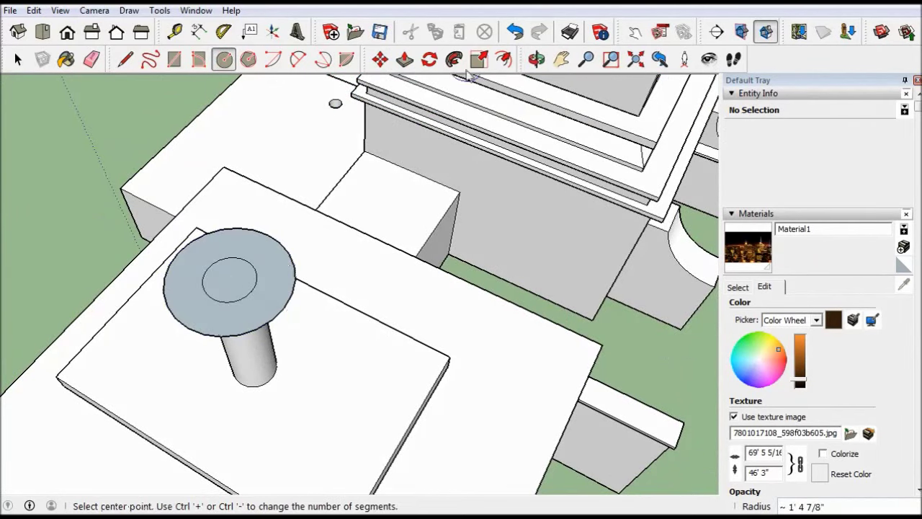
- Replace the oversized circle with a disc around the column and thicken it into a collar
key("ctrl+z")
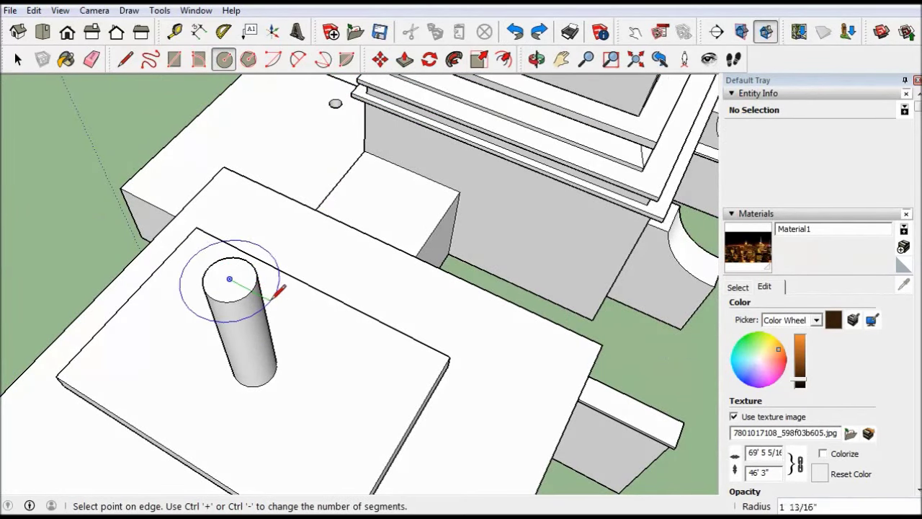
middle_click_drag(280, 290, 414, 455)
left_click(397, 448)
middle_click_drag(447, 375, 353, 63)
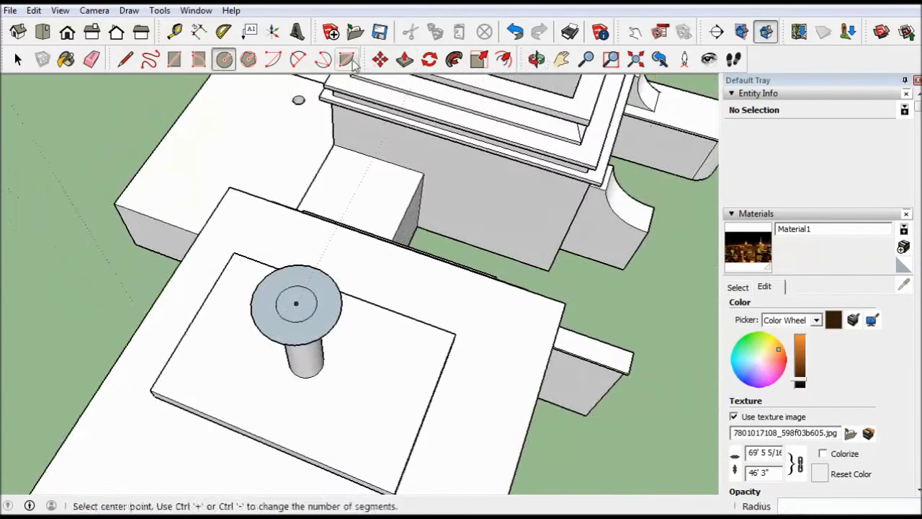
left_click(406, 59)
left_click(325, 319)
mouse_move(325, 320)
middle_mouse_down()
mouse_move(364, 243)
mouse_move(326, 151)
middle_mouse_up()
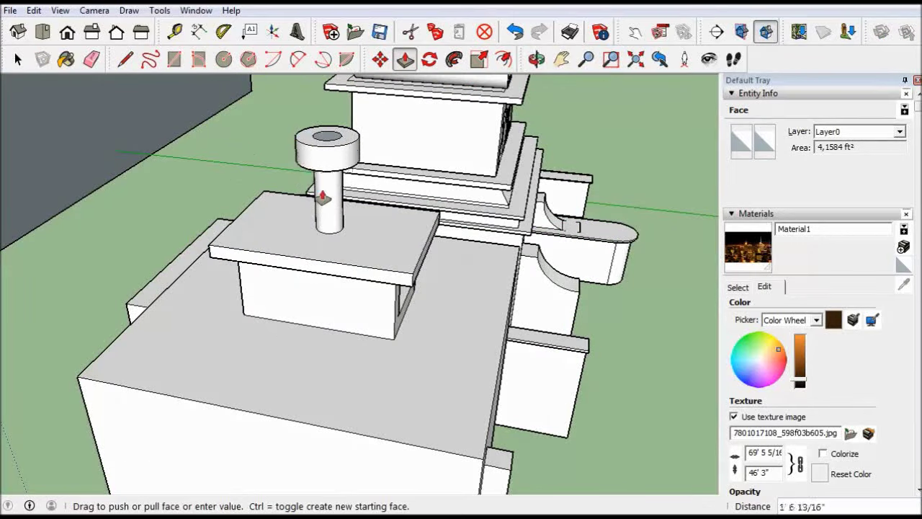
left_click_drag(331, 152, 331, 191)
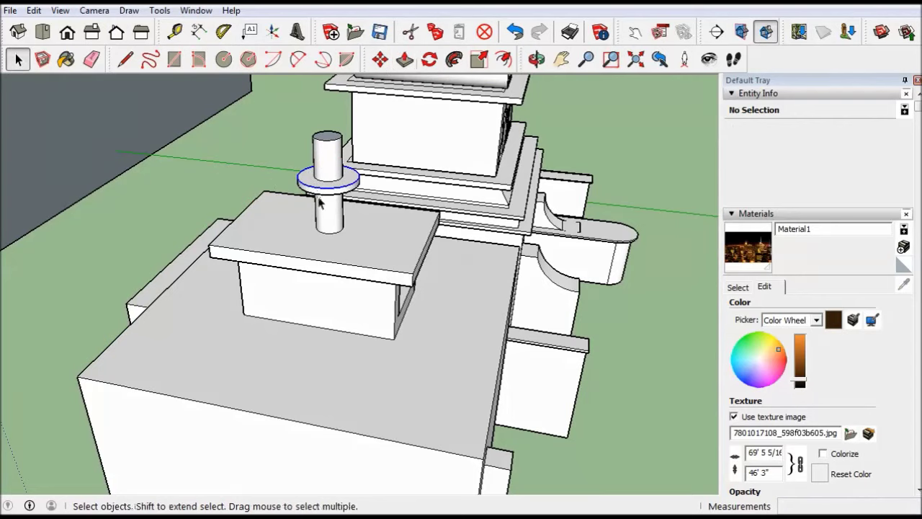
- Copy the circle outline up the column with Move and Ctrl
key("m")
mouse_move(442, 114)
middle_mouse_down()
mouse_move(346, 167)
mouse_move(377, 396)
mouse_move(350, 212)
mouse_move(411, 148)
mouse_move(423, 82)
mouse_move(507, 182)
middle_mouse_up()
left_click(351, 173)
key("ctrl")
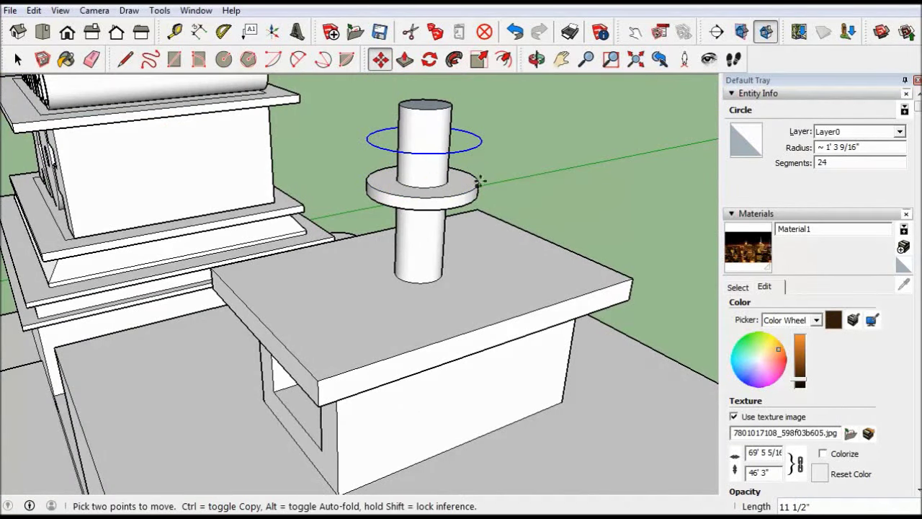
left_click(224, 60)
- Pull the middle ring into another collar and zoom out to view the model
middle_click_drag(411, 216, 286, 209)
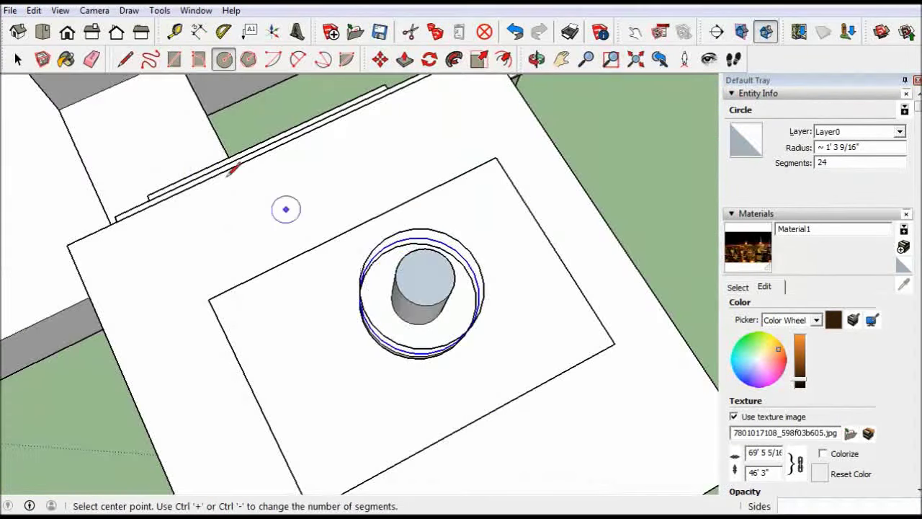
middle_click_drag(438, 290, 482, 192)
scroll(517, 236, "up", 2)
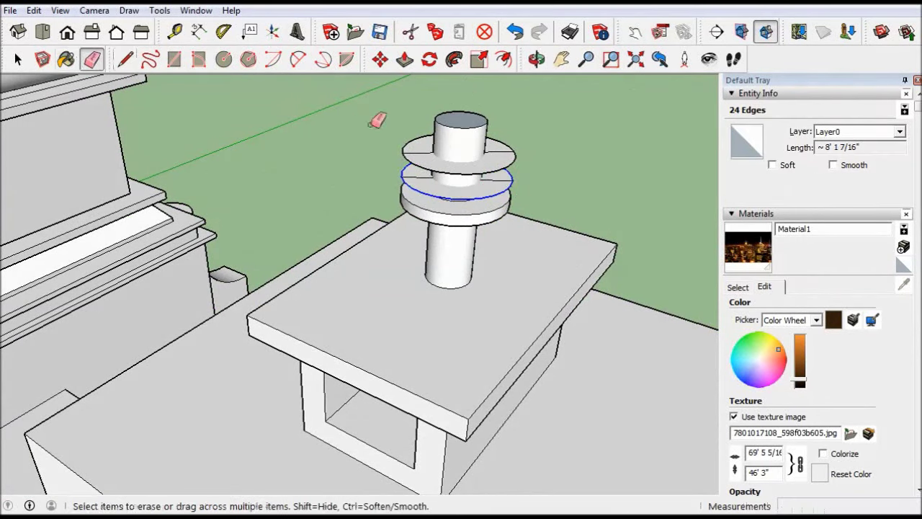
left_click(437, 181)
mouse_move(451, 209)
middle_mouse_down()
mouse_move(404, 157)
mouse_move(434, 138)
mouse_move(430, 195)
middle_mouse_up()
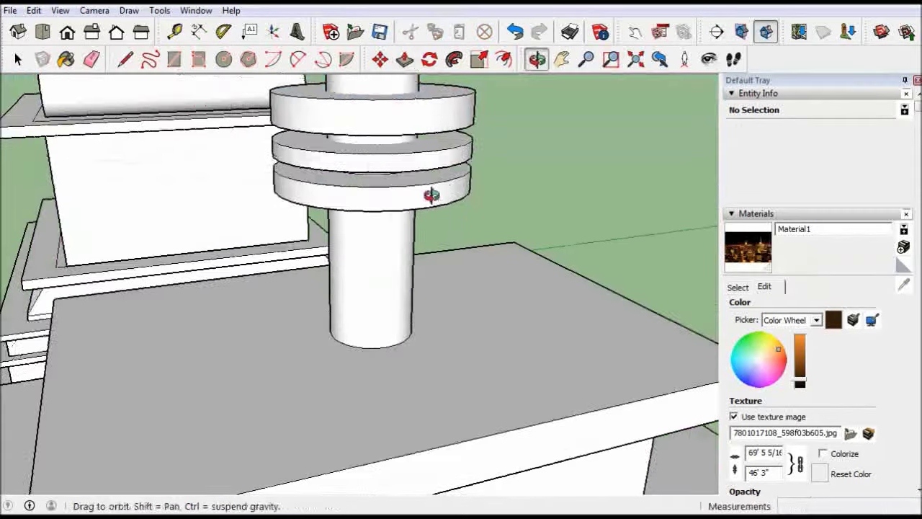
mouse_move(435, 152)
middle_mouse_down()
mouse_move(399, 142)
mouse_move(436, 346)
mouse_move(161, 339)
middle_mouse_up()
scroll(214, 262, "up", 3)
middle_click_drag(214, 262, 323, 391)
scroll(306, 317, "up", 5)
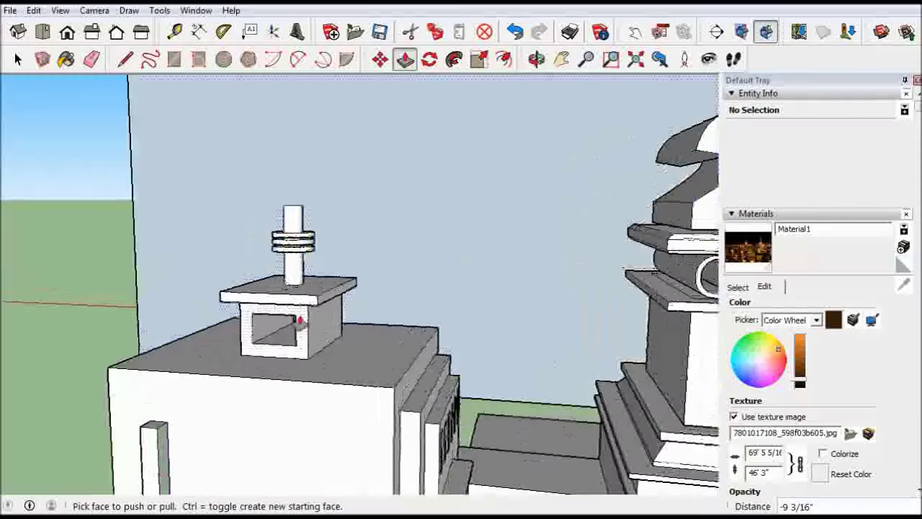
- Pan and orbit back to the roof slab beneath the ringed column
scroll(317, 298, "up", 2)
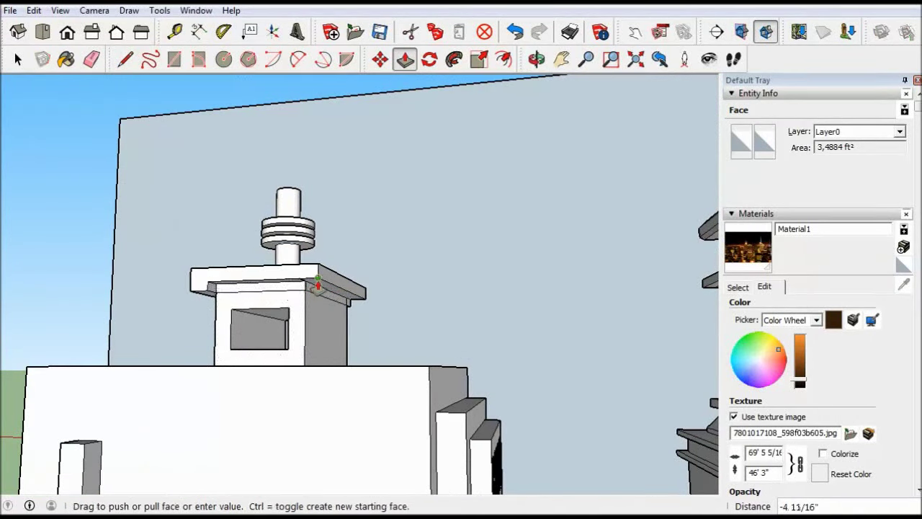
mouse_move(277, 285)
middle_mouse_down()
mouse_move(124, 324)
mouse_move(209, 397)
mouse_move(267, 150)
middle_mouse_up()
scroll(267, 151, "down", 2)
left_click(561, 60)
left_click_drag(360, 289, 155, 319)
mouse_move(154, 319)
middle_mouse_down()
mouse_move(556, 422)
mouse_move(433, 93)
middle_mouse_up()
- Push/Pull the cap's side faces, erase stray edges, and zoom out to check
left_click(405, 59)
key("e")
mouse_move(190, 319)
middle_mouse_down()
mouse_move(240, 383)
mouse_move(278, 303)
mouse_move(377, 366)
mouse_move(408, 264)
middle_mouse_up()
key("p")
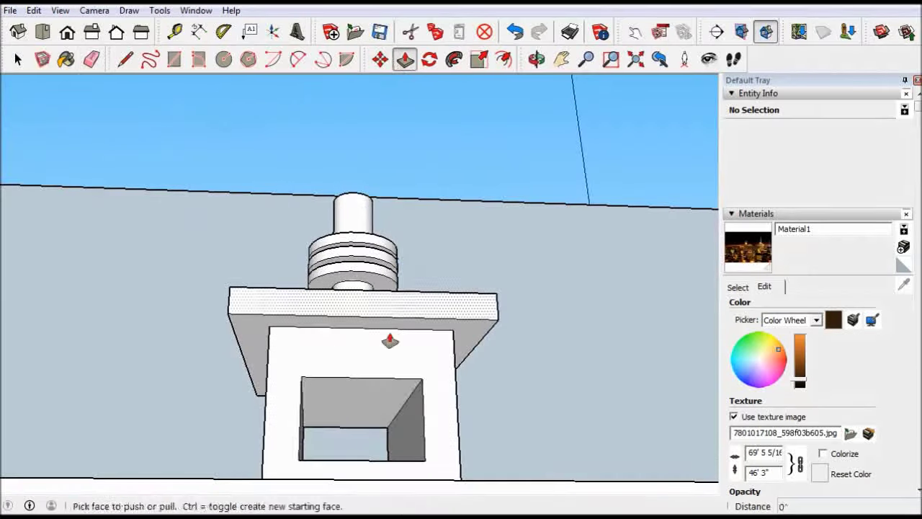
scroll(358, 447, "down", 3)
scroll(358, 432, "down", 2)
mouse_move(358, 433)
middle_mouse_down()
mouse_move(346, 384)
mouse_move(358, 397)
middle_mouse_up()
scroll(358, 397, "down", 2)
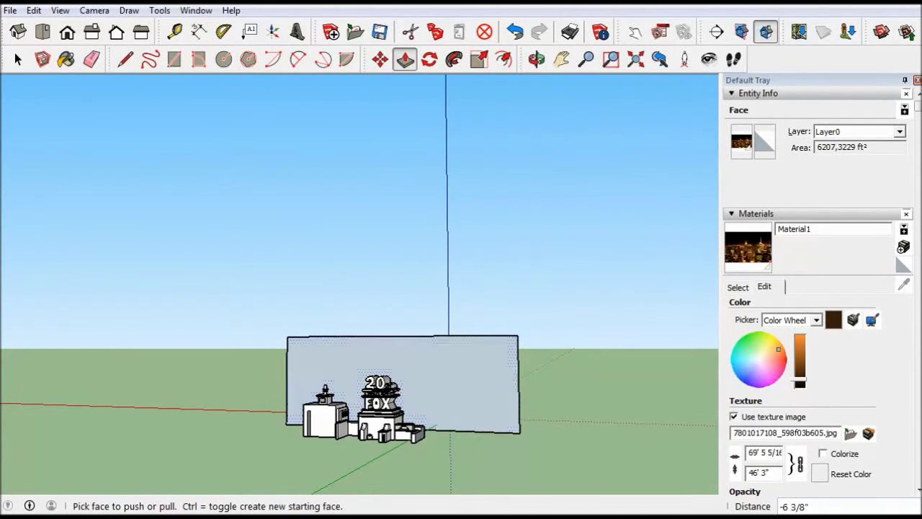
scroll(380, 389, "up", 3)
scroll(404, 432, "up", 2)
scroll(441, 466, "up", 3)
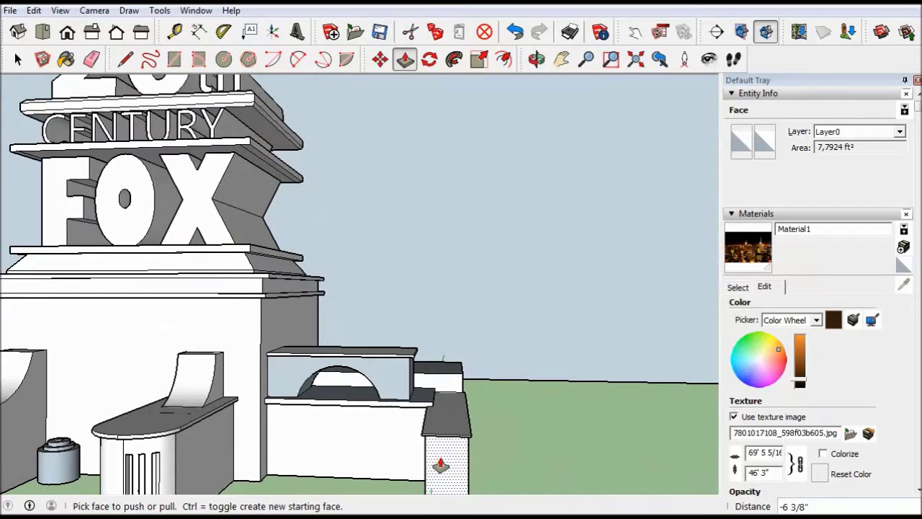
- Inset an outline on the pillar's top slab and raise it into a block
scroll(441, 465, "down", 3)
scroll(426, 447, "up", 3)
key("r")
scroll(411, 432, "down", 3)
scroll(400, 415, "up", 4)
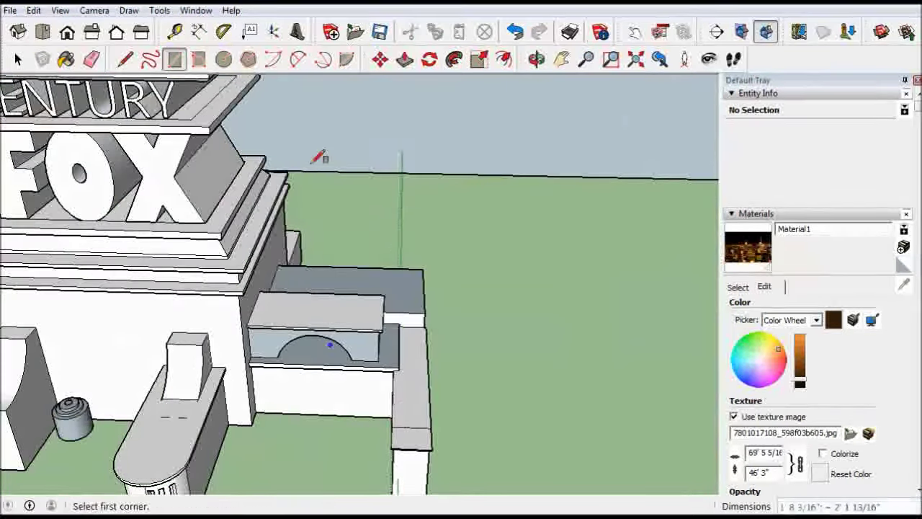
scroll(438, 270, "up", 3)
left_click(397, 387)
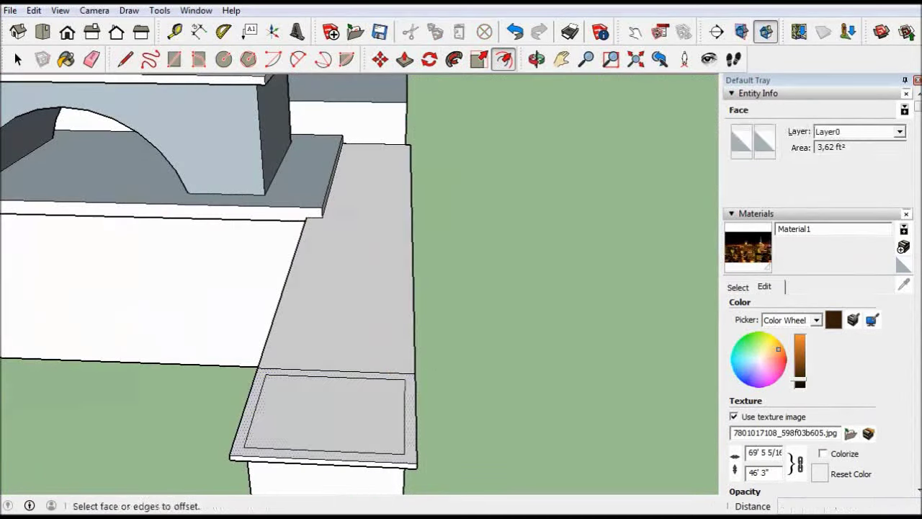
left_click(383, 281)
mouse_move(376, 122)
middle_mouse_down()
mouse_move(382, 281)
mouse_move(430, 206)
mouse_move(439, 368)
middle_mouse_up()
left_click(383, 268)
- Inset another outline on the block top and raise it into a smaller box
left_click(505, 60)
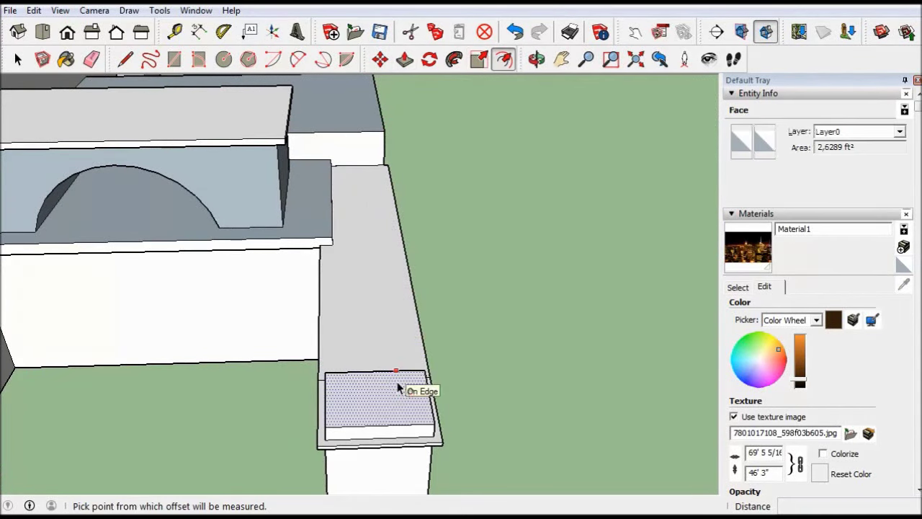
left_click(404, 384)
key("p")
middle_click_drag(403, 384, 391, 360)
left_click(392, 360)
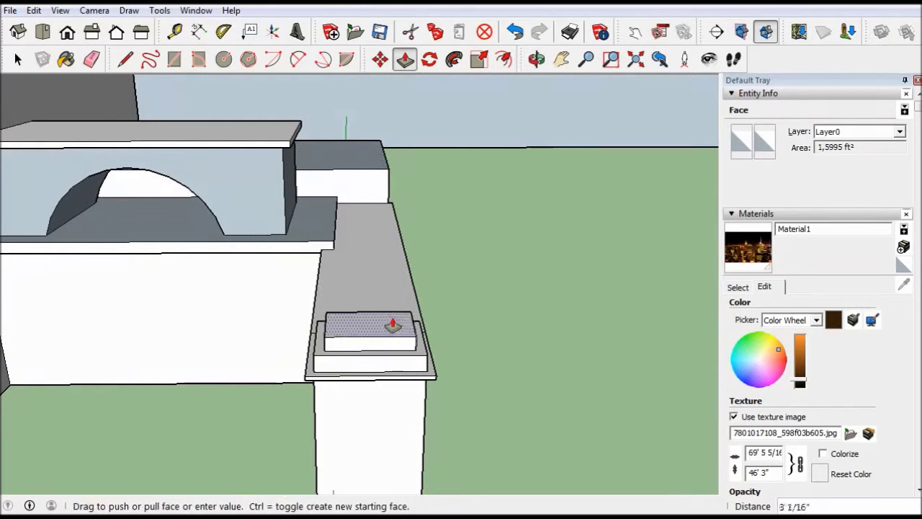
left_click(391, 325)
- Draw lines from the slab corner along the wall's top edge while orbiting the slab
key("l")
left_click(405, 60)
key("l")
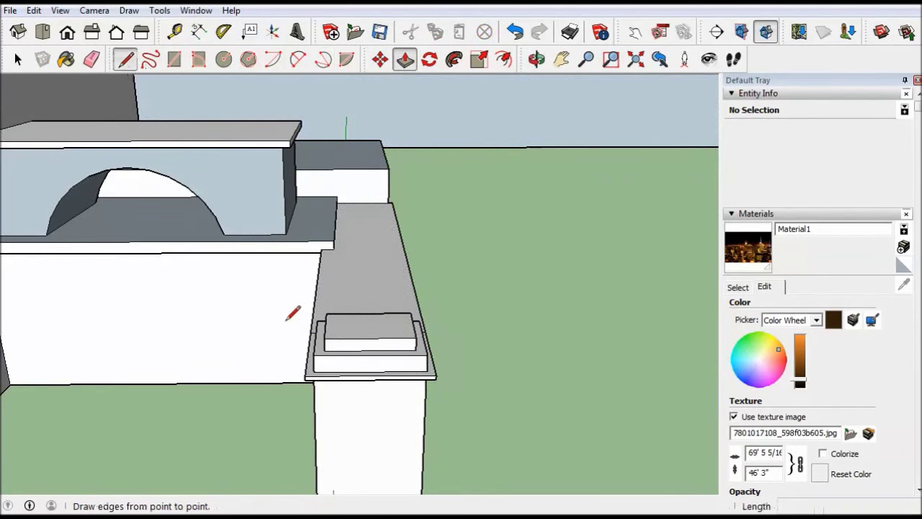
scroll(293, 312, "up", 3)
left_click(351, 401)
mouse_move(596, 367)
middle_mouse_down()
mouse_move(377, 412)
mouse_move(576, 442)
mouse_move(342, 369)
middle_mouse_up()
scroll(374, 390, "down", 3)
mouse_move(354, 406)
middle_mouse_down()
mouse_move(482, 406)
mouse_move(454, 340)
mouse_move(438, 245)
middle_mouse_up()
scroll(151, 189, "up", 5)
left_click(200, 145)
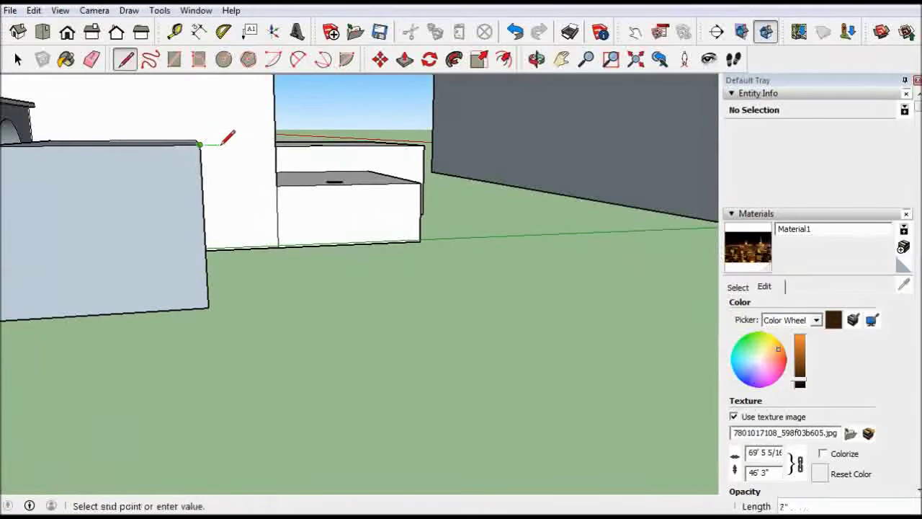
scroll(209, 119, "up", 3)
left_click(165, 136)
mouse_move(165, 136)
middle_mouse_down()
mouse_move(177, 130)
mouse_move(148, 131)
mouse_move(639, 334)
mouse_move(670, 323)
mouse_move(173, 301)
mouse_move(435, 201)
middle_mouse_up()
- Orbit beneath the model and start, then cancel, a line on its underside
key("p")
scroll(565, 276, "up", 5)
middle_click_drag(570, 356, 556, 355)
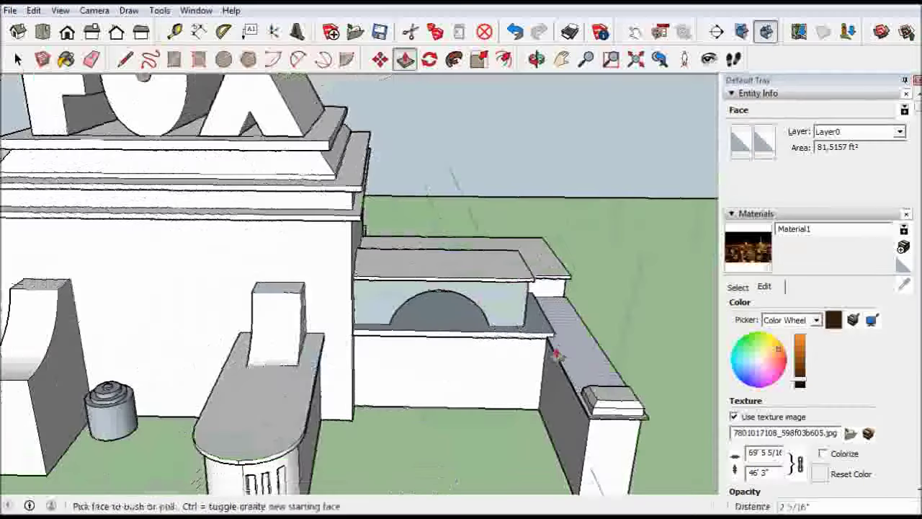
scroll(556, 354, "down", 2)
mouse_move(619, 341)
middle_mouse_down()
mouse_move(560, 339)
mouse_move(309, 171)
middle_mouse_up()
key("l")
scroll(309, 171, "up", 3)
scroll(308, 211, "down", 2)
left_click(309, 210)
key("Escape")
- Push out the arched wing's side face and pull its thin front ledge outward
scroll(318, 228, "down", 3)
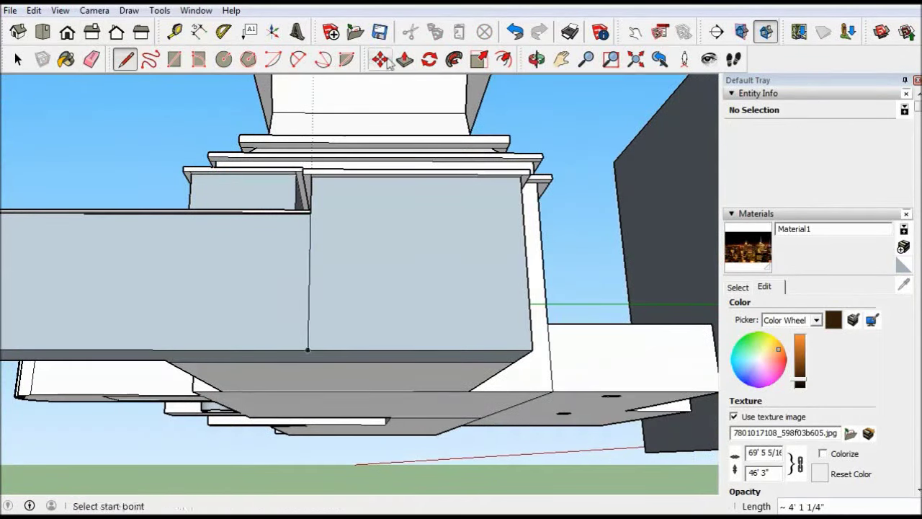
key("p")
middle_click_drag(500, 383, 602, 380)
left_click(602, 380)
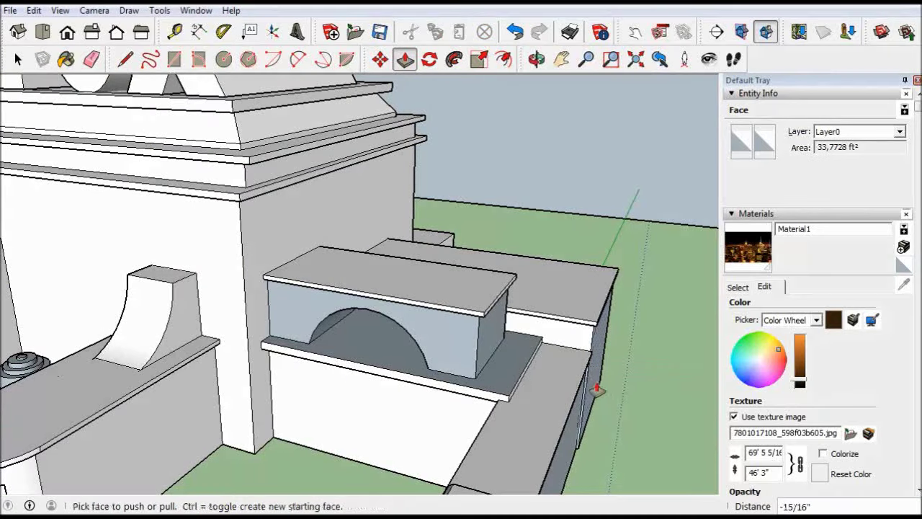
left_click(596, 389)
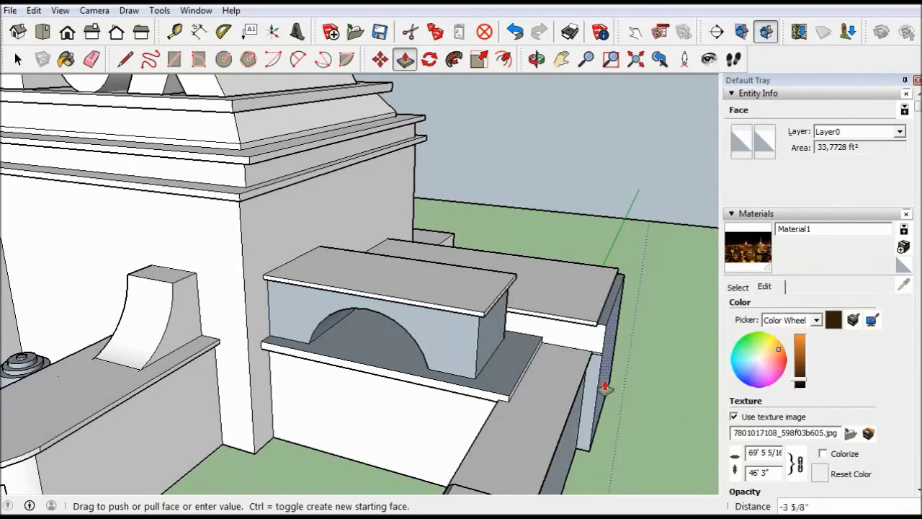
left_click(607, 385)
scroll(642, 334, "up", 3)
scroll(443, 274, "up", 2)
left_click(443, 273)
left_click(428, 238)
left_click(429, 238)
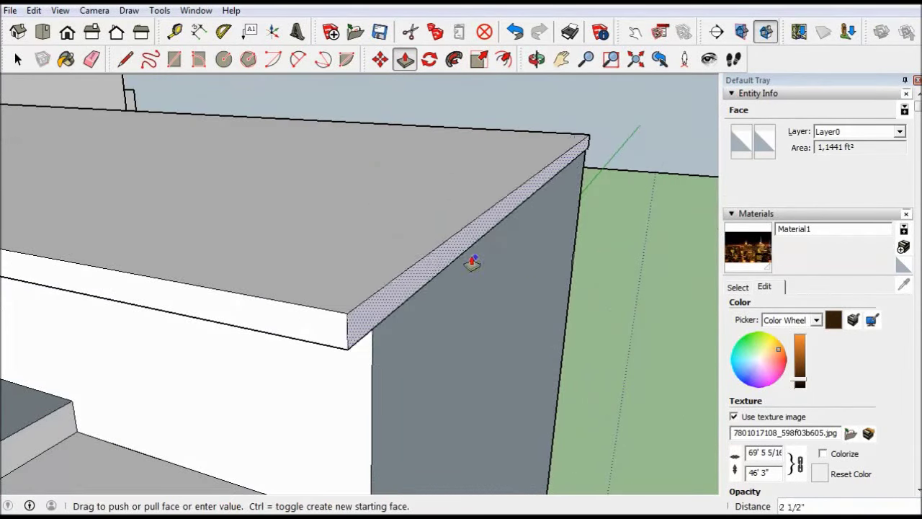
left_click(585, 285)
- Orbit out to view the whole building against the backdrop
scroll(142, 152, "down", 3)
key("e")
scroll(610, 391, "down", 3)
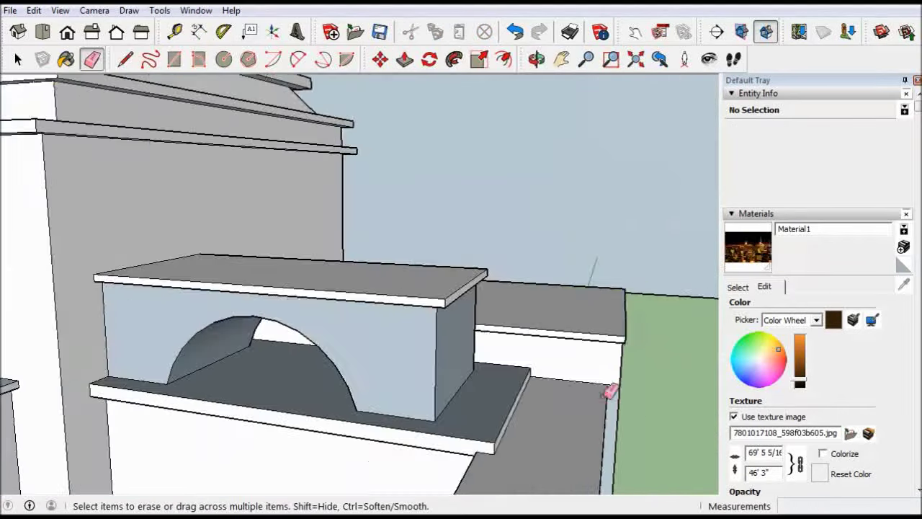
scroll(624, 377, "up", 2)
scroll(598, 357, "down", 2)
scroll(598, 357, "down", 5)
scroll(655, 389, "up", 4)
mouse_move(655, 389)
middle_mouse_down()
mouse_move(560, 350)
mouse_move(648, 392)
middle_mouse_up()
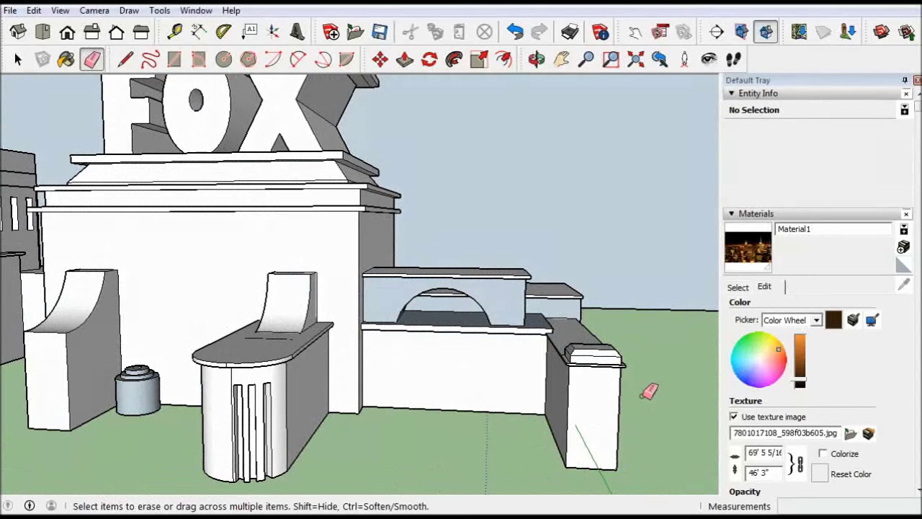
scroll(439, 298, "down", 5)
middle_click_drag(439, 298, 437, 231)
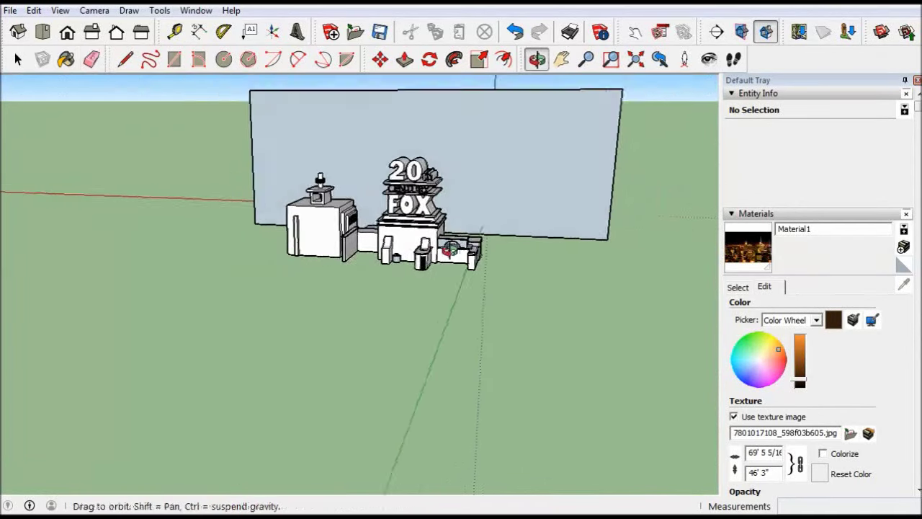
- Show the city-night image on the backdrop and orbit around to face it
scroll(435, 220, "up", 2)
scroll(435, 219, "down", 2)
middle_click_drag(360, 289, 310, 274)
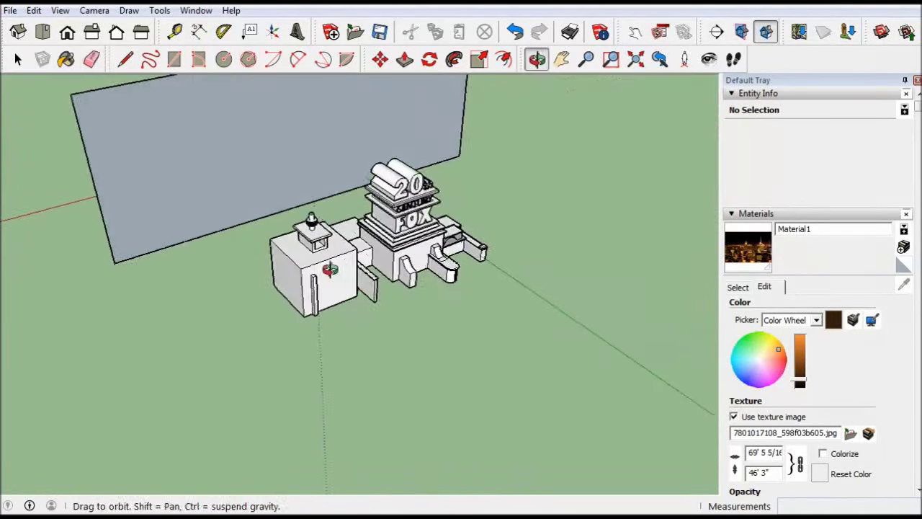
left_click(405, 58)
middle_click_drag(338, 220, 310, 238)
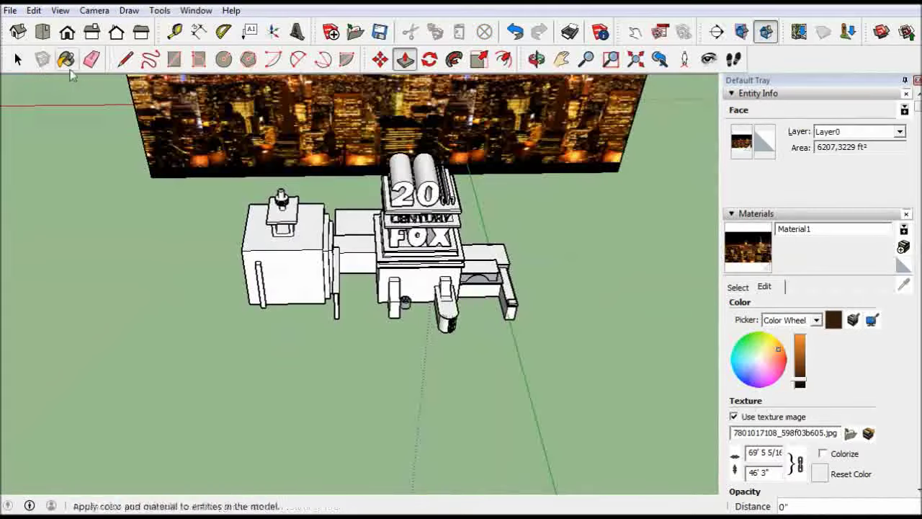
left_click(18, 59)
key("ctrl+a")
middle_click_drag(400, 266, 305, 102)
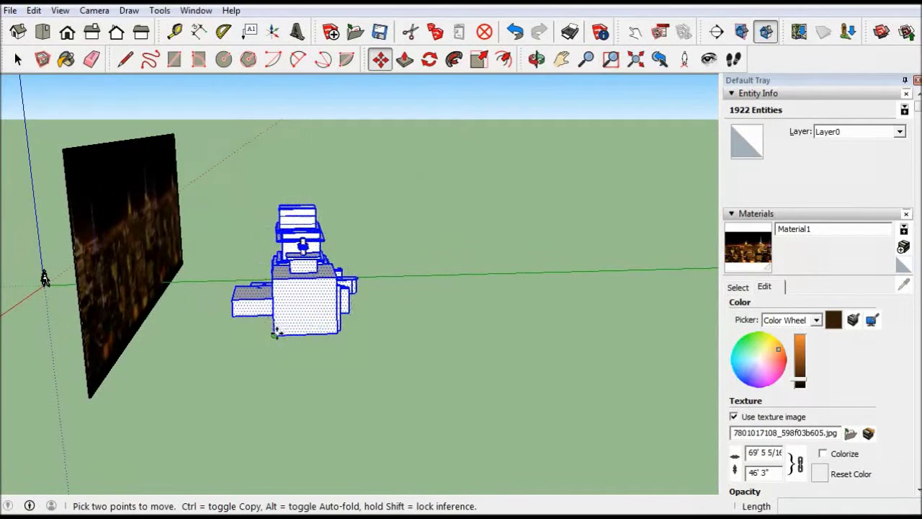
middle_click_drag(276, 333, 297, 282)
left_click(90, 86)
scroll(90, 86, "down", 3)
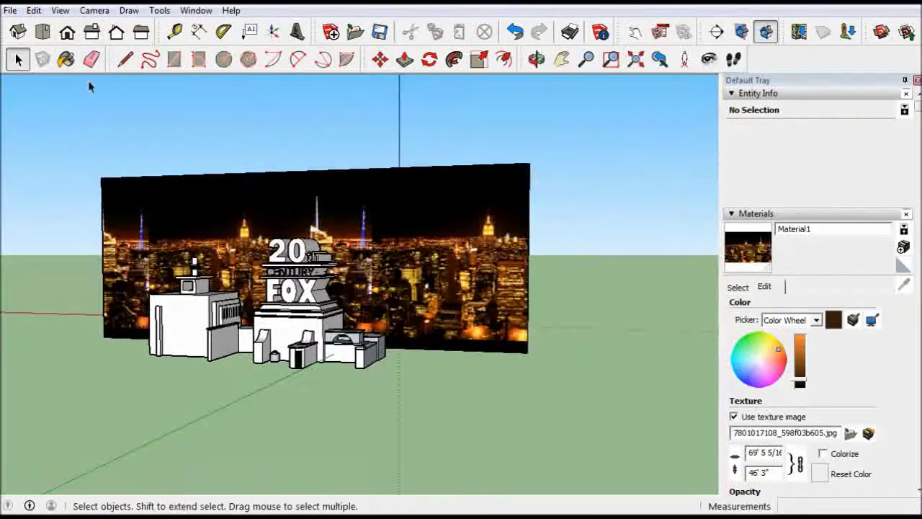
- Move the backdrop's bottom edge, undoing the folded result
left_click(380, 59)
left_click(468, 351)
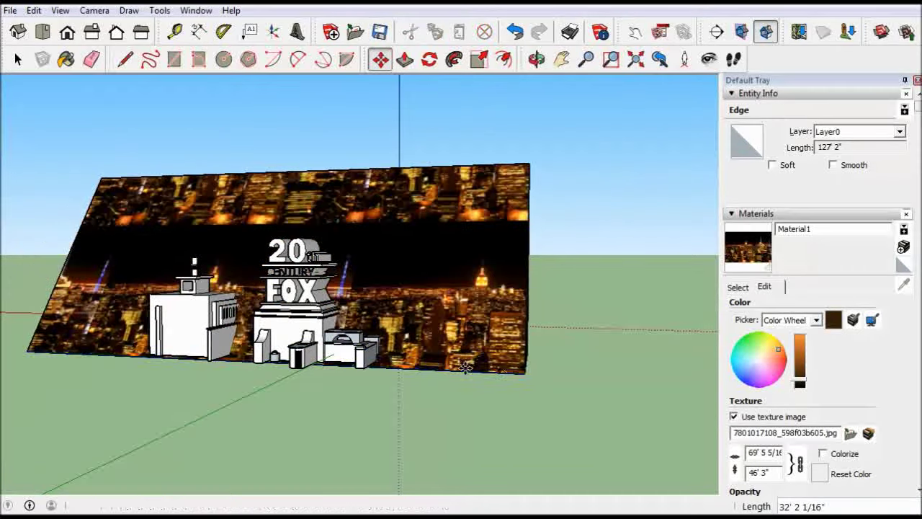
middle_click_drag(466, 367, 403, 346)
key("Escape")
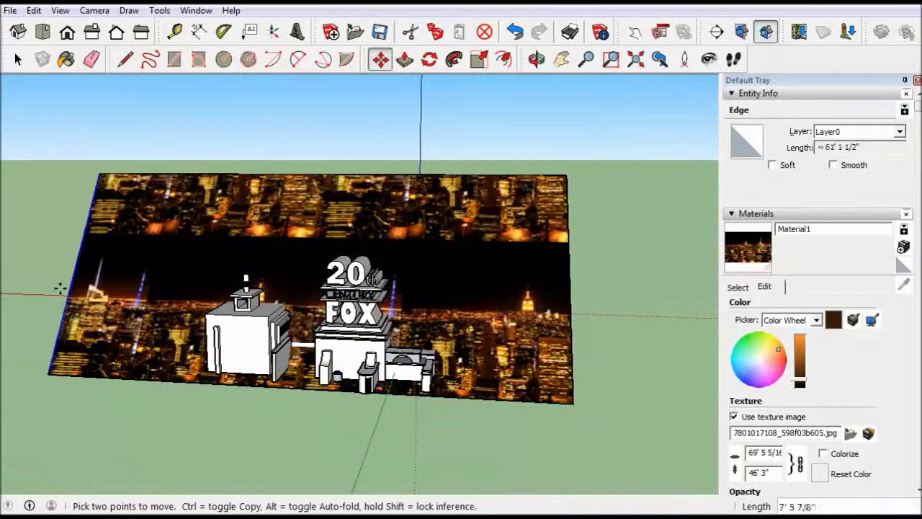
scroll(378, 302, "up", 5)
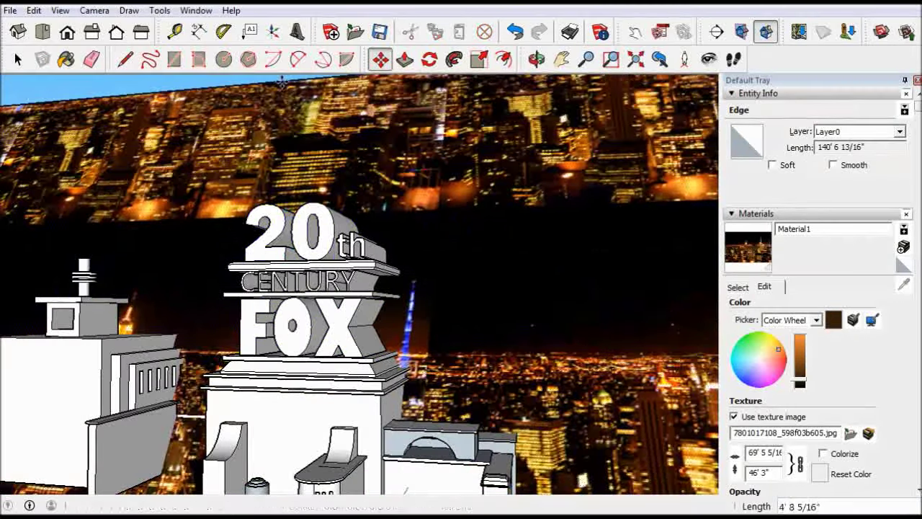
left_click(515, 31)
left_click(514, 32)
left_click(515, 32)
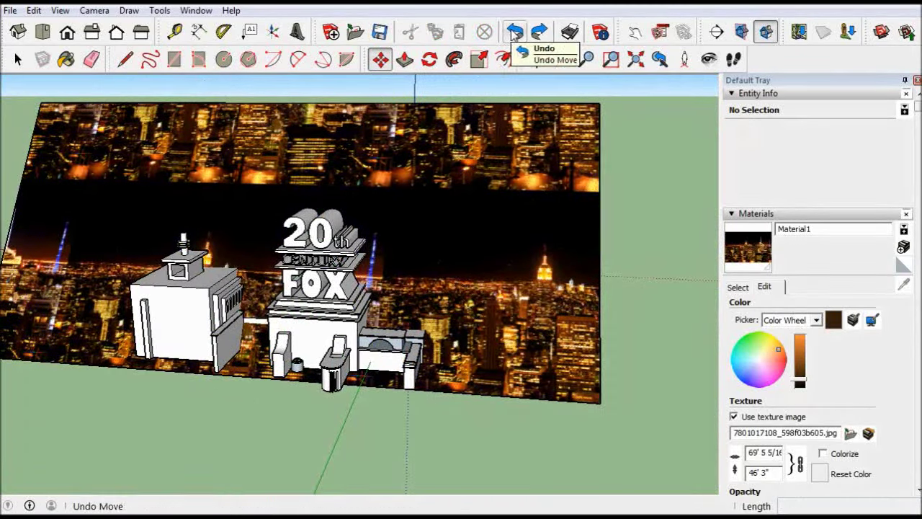
left_click(364, 389)
key("ctrl+z")
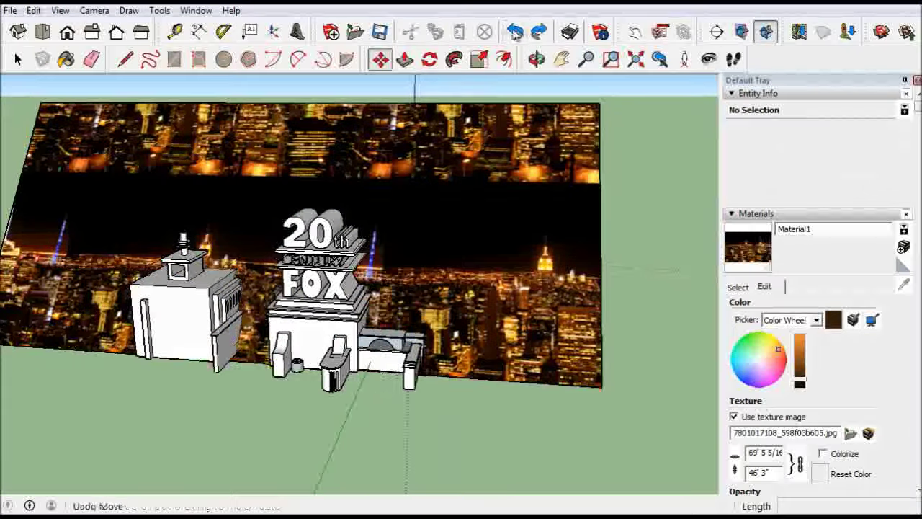
key("ctrl+y")
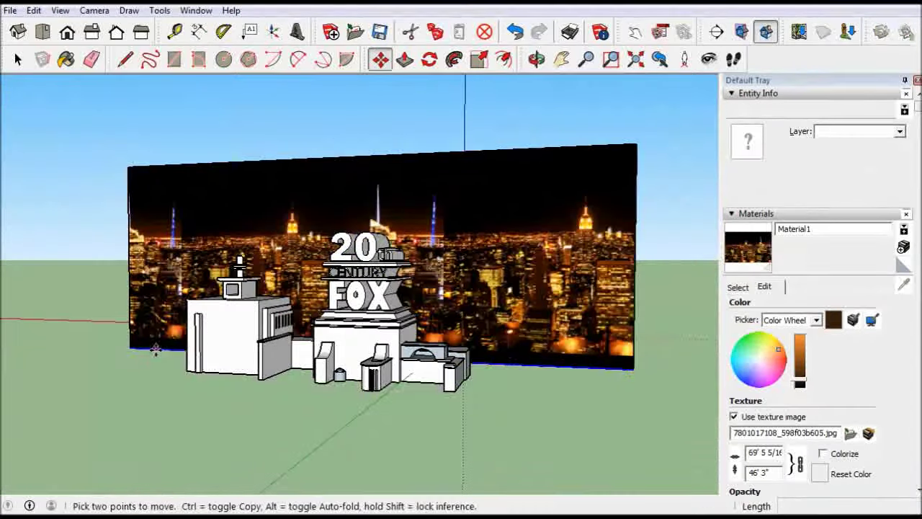
- Try moving the top edge, undo it, then drag the bottom edge down over the ground
left_click(292, 164)
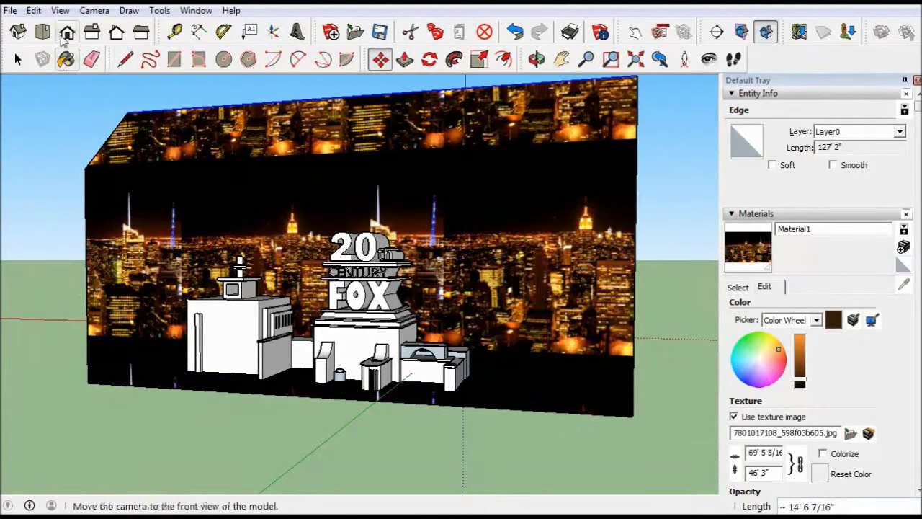
middle_click_drag(220, 168, 261, 206)
key("ctrl+z")
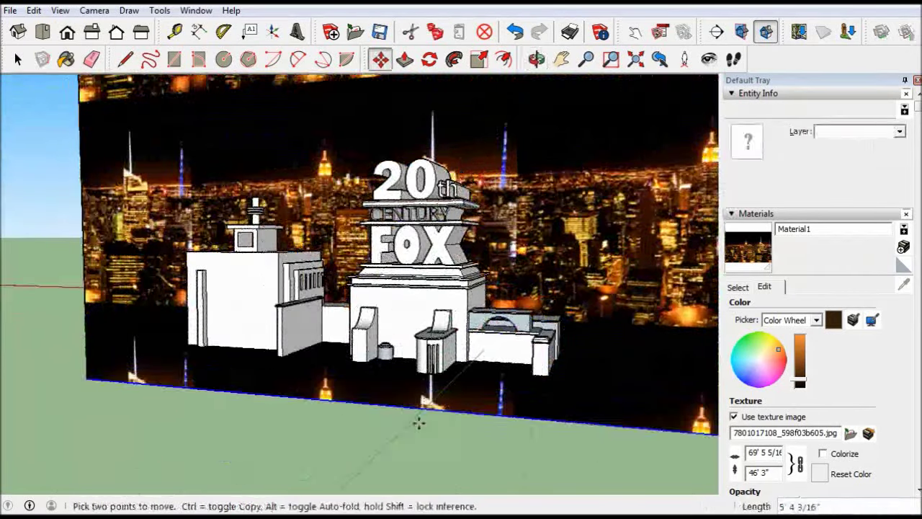
left_click(419, 423)
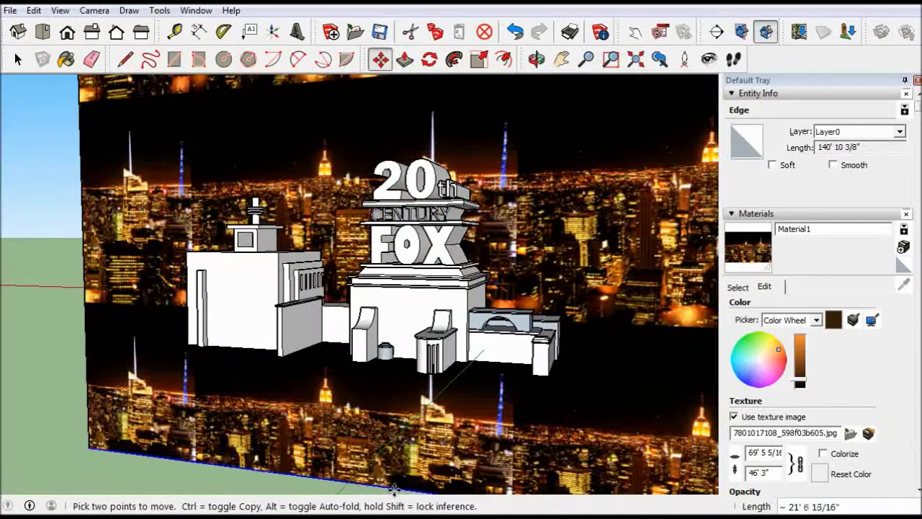
scroll(432, 288, "up", 2)
middle_click_drag(432, 288, 453, 256, "shift")
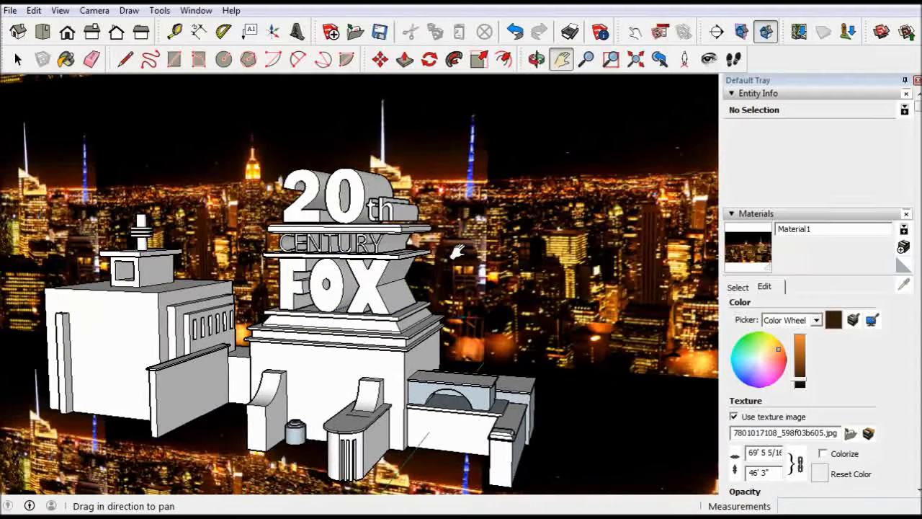
left_click_drag(432, 288, 447, 289)
- Paint the rooftop box and antenna base rings yellow, undoing a stray fill on the backdrop
middle_click_drag(447, 290, 389, 287)
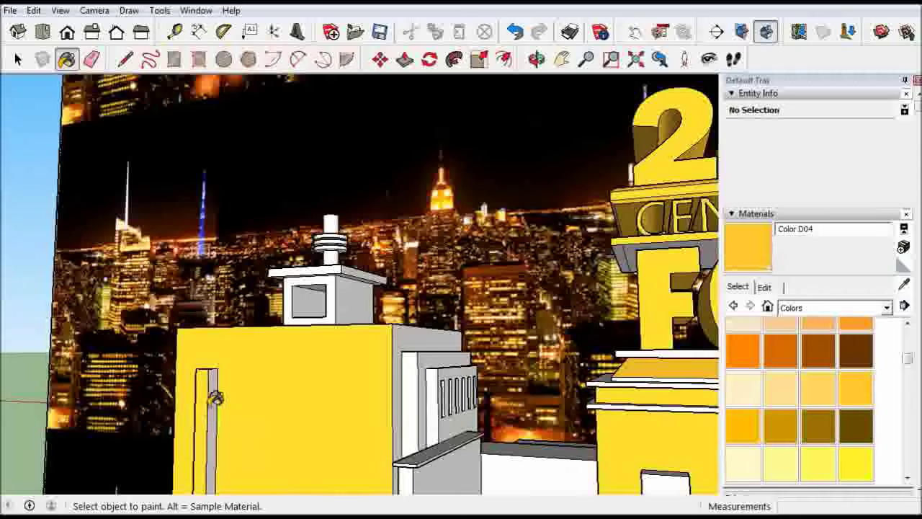
left_click(338, 299)
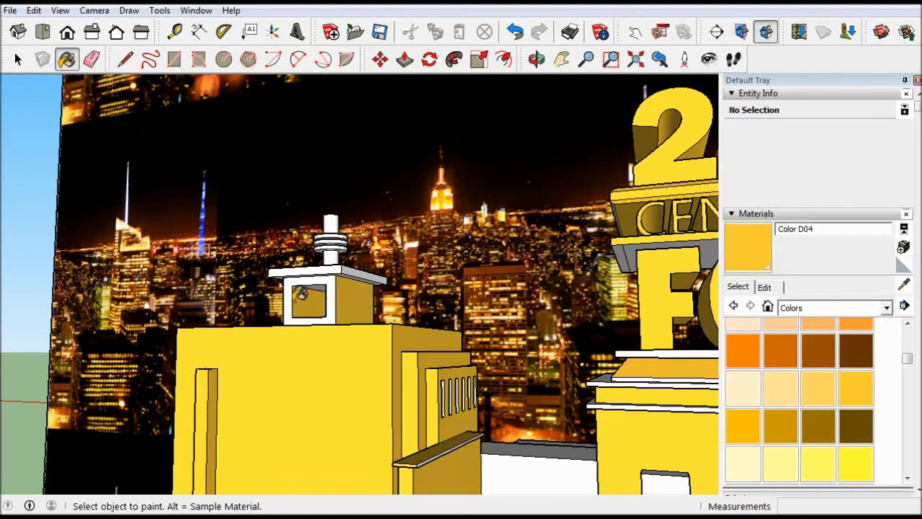
left_click(339, 238)
left_click(548, 403)
left_click(514, 31)
scroll(321, 283, "up", 5)
scroll(321, 283, "down", 3)
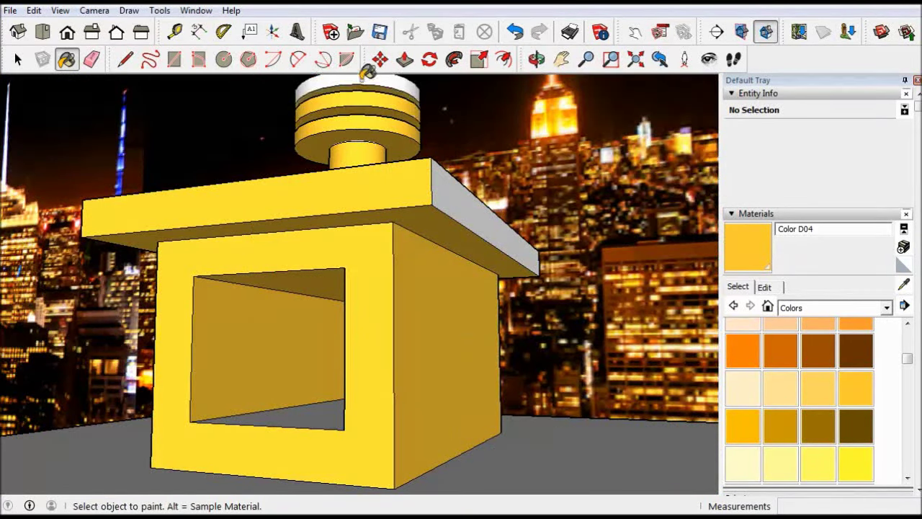
- Paint the large base box, its right face and the front box yellow
middle_click_drag(320, 283, 382, 424)
left_click(382, 424)
scroll(418, 144, "up", 3)
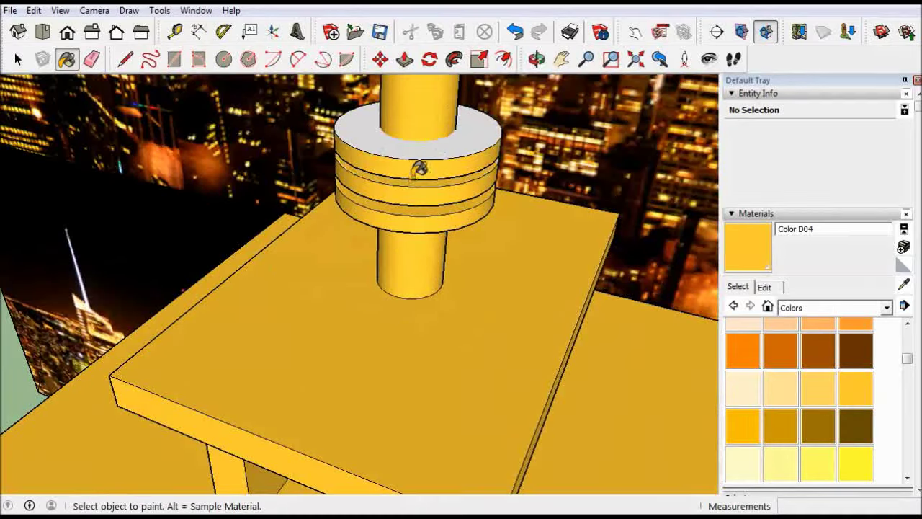
scroll(430, 121, "down", 3)
middle_click_drag(399, 153, 583, 329)
left_click(559, 274)
middle_click_drag(555, 267, 289, 155)
left_click(363, 180)
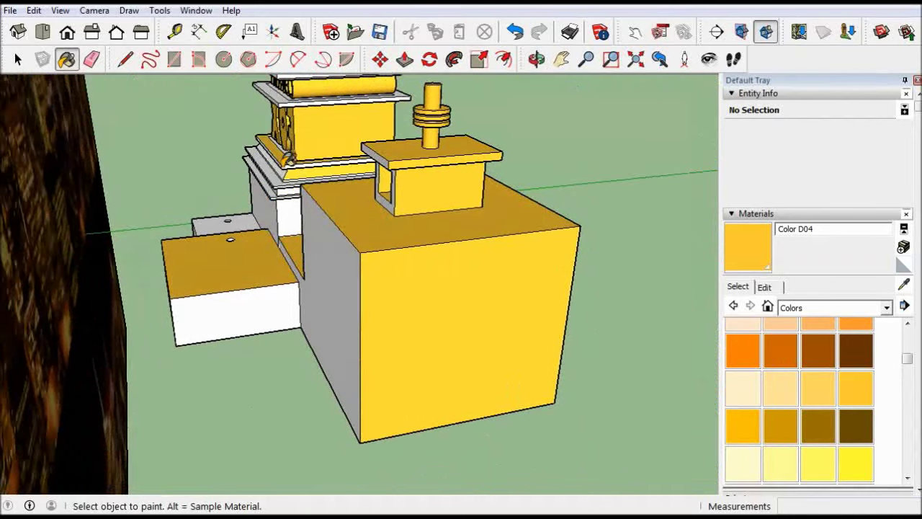
- Paint the grey and white side faces and the cornice faces and strip gold
left_click(325, 302)
left_click(238, 310)
left_click(260, 202)
scroll(259, 187, "up", 5)
left_click(267, 171)
left_click(295, 124)
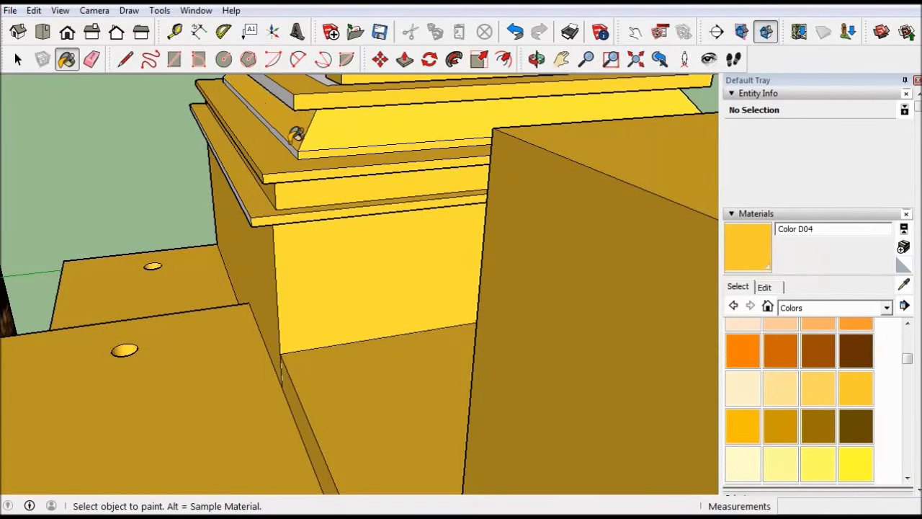
- Orbit around the gold model to check it from below
mouse_move(289, 163)
middle_mouse_down()
mouse_move(422, 295)
mouse_move(423, 94)
middle_mouse_up()
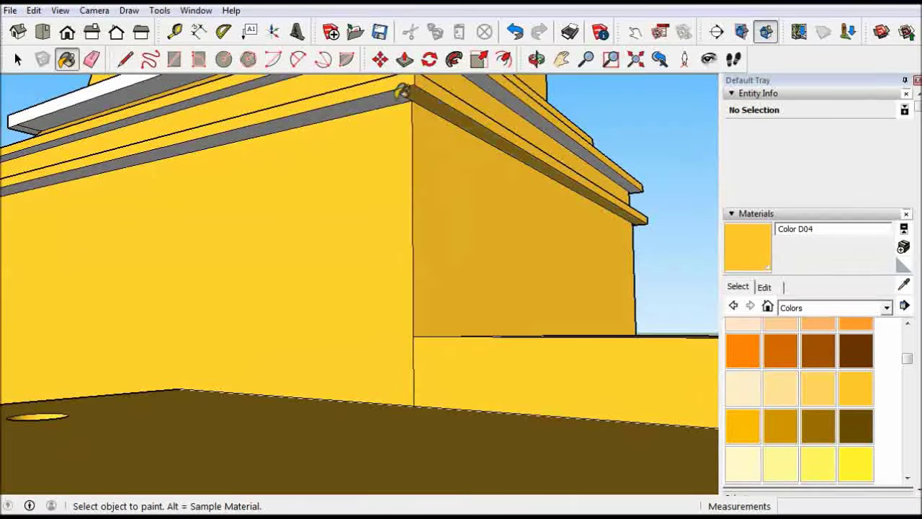
mouse_move(171, 99)
middle_mouse_down()
mouse_move(111, 212)
mouse_move(336, 307)
mouse_move(499, 229)
mouse_move(361, 324)
mouse_move(235, 428)
middle_mouse_up()
scroll(234, 428, "up", 3)
key("b")
scroll(144, 361, "up", 2)
mouse_move(144, 360)
middle_mouse_down()
mouse_move(178, 351)
mouse_move(288, 364)
mouse_move(406, 361)
mouse_move(539, 406)
mouse_move(152, 299)
middle_mouse_up()
scroll(152, 299, "up", 5)
scroll(287, 204, "up", 2)
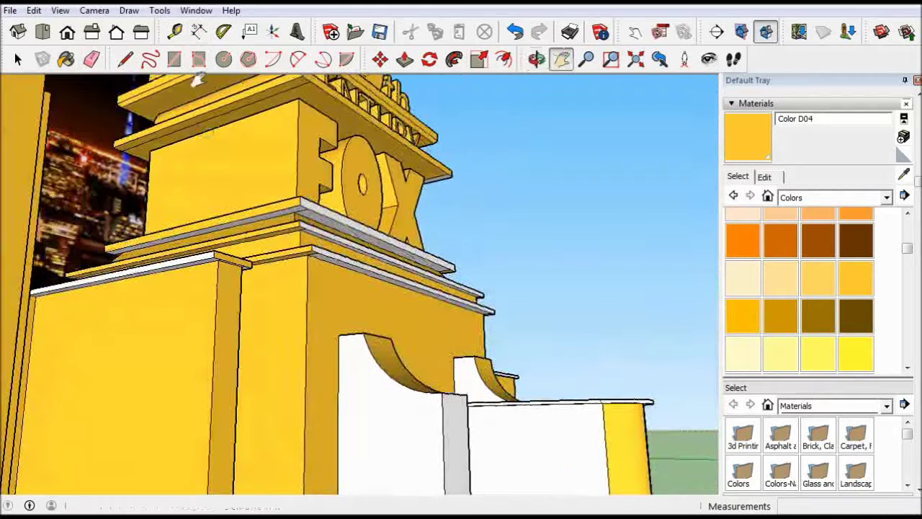
scroll(320, 225, "up", 2)
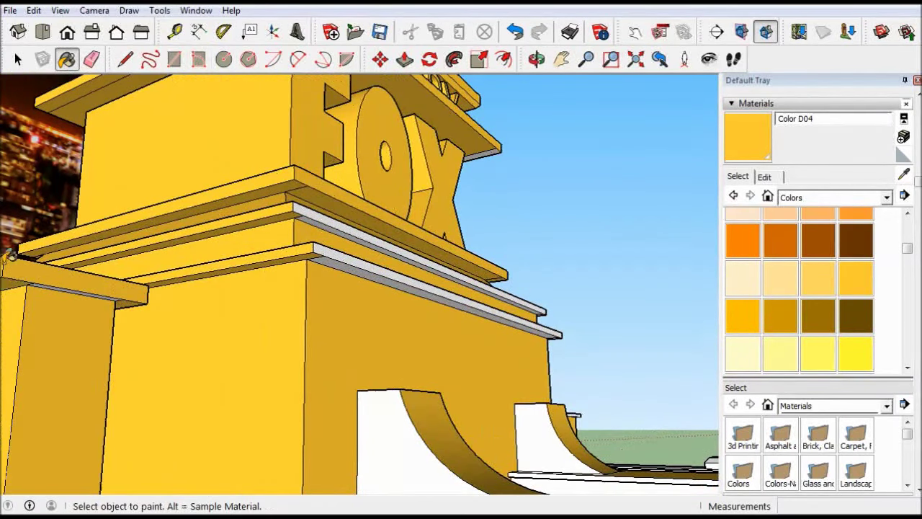
middle_click_drag(62, 279, 92, 268)
mouse_move(246, 250)
middle_mouse_down()
mouse_move(288, 245)
mouse_move(331, 331)
middle_mouse_up()
scroll(335, 339, "down", 5)
scroll(309, 180, "up", 6)
scroll(310, 180, "down", 3)
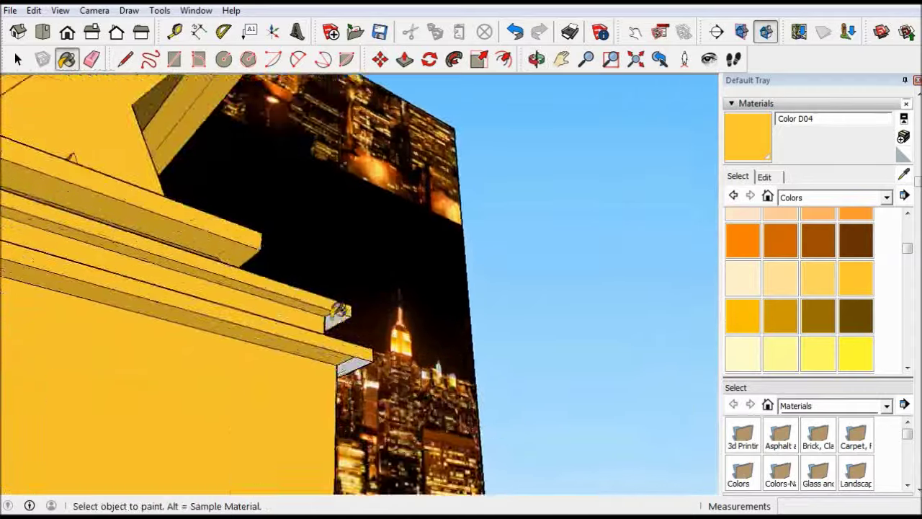
scroll(336, 319, "down", 2)
scroll(456, 452, "down", 3)
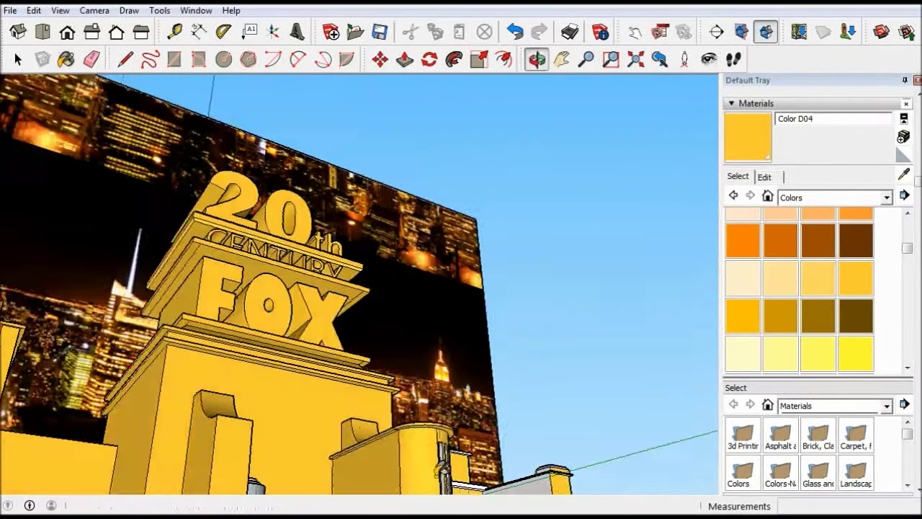
scroll(358, 472, "up", 2)
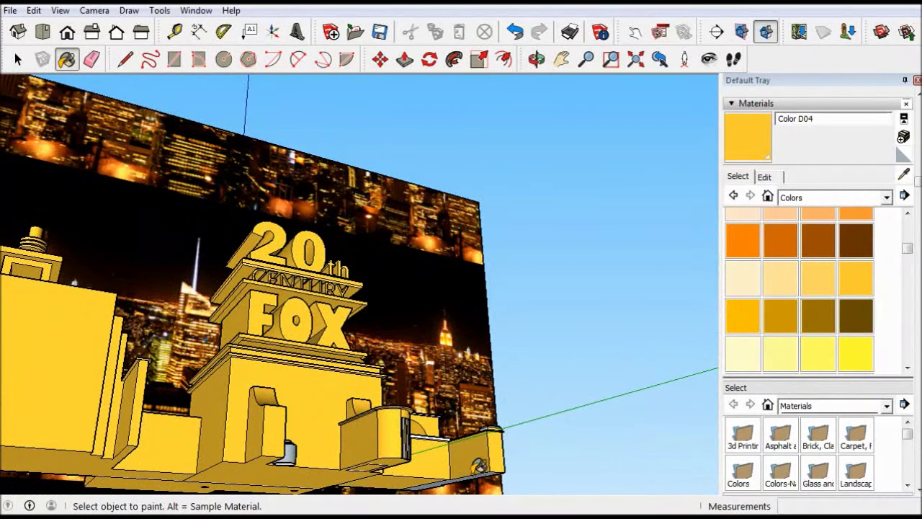
scroll(479, 467, "up", 1)
scroll(403, 432, "up", 2)
middle_click_drag(360, 433, 346, 360)
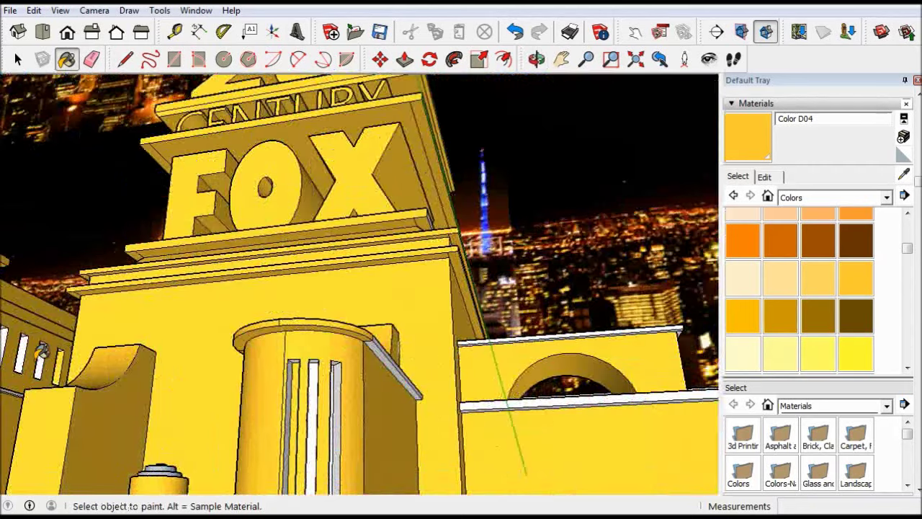
mouse_move(41, 351)
middle_mouse_down()
mouse_move(67, 296)
mouse_move(512, 75)
mouse_move(223, 256)
middle_mouse_up()
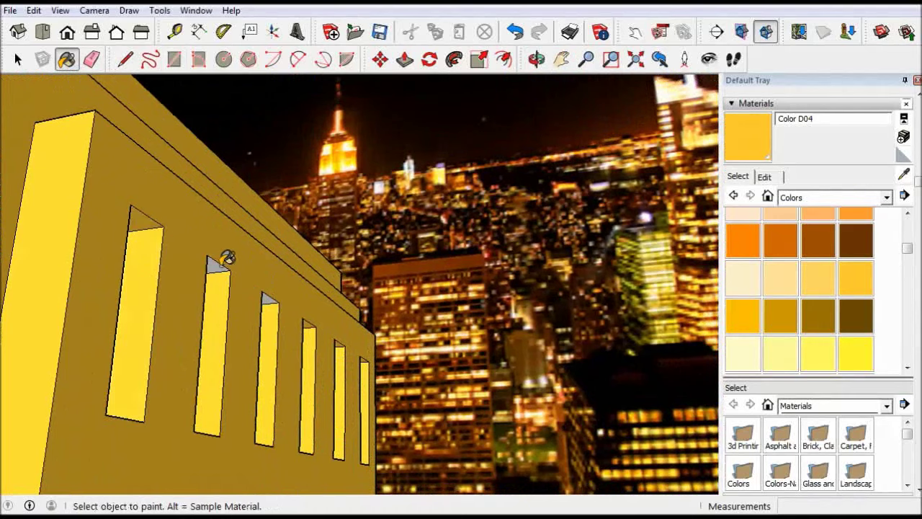
mouse_move(281, 319)
middle_mouse_down()
mouse_move(181, 360)
mouse_move(288, 405)
mouse_move(469, 354)
mouse_move(470, 424)
mouse_move(136, 412)
middle_mouse_up()
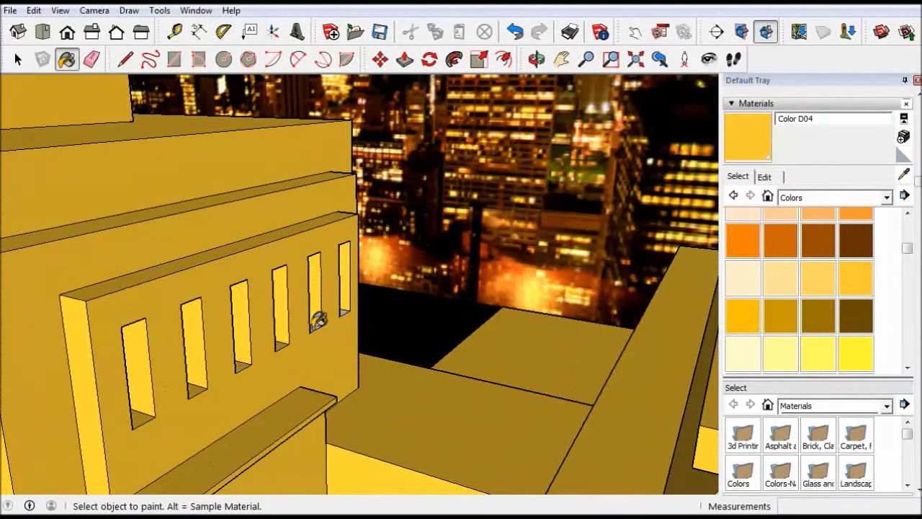
scroll(346, 306, "up", 2)
mouse_move(344, 305)
middle_mouse_down()
mouse_move(82, 377)
mouse_move(226, 264)
mouse_move(128, 382)
mouse_move(29, 354)
middle_mouse_up()
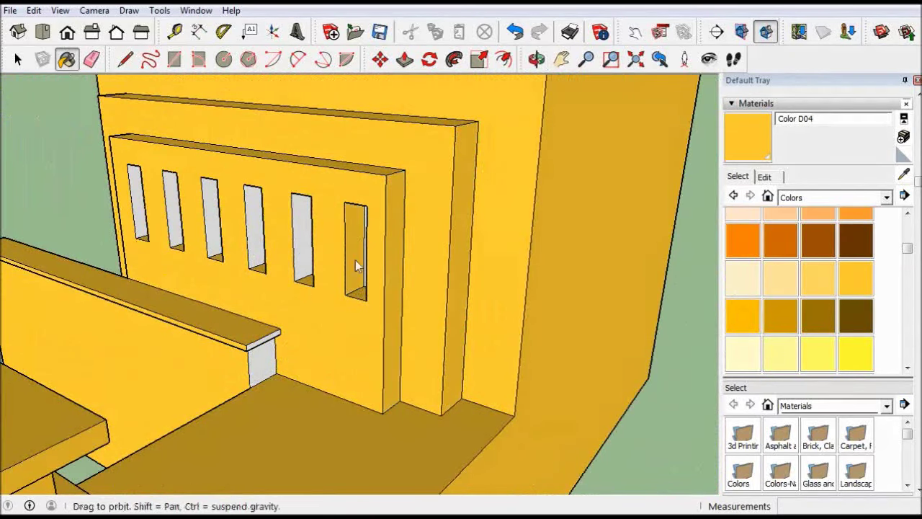
middle_click_drag(356, 265, 274, 226)
mouse_move(272, 343)
middle_mouse_down()
mouse_move(341, 284)
mouse_move(173, 93)
mouse_move(297, 239)
mouse_move(319, 118)
mouse_move(294, 261)
mouse_move(380, 406)
mouse_move(353, 418)
middle_mouse_up()
scroll(367, 411, "up", 5)
scroll(344, 424, "up", 5)
scroll(344, 423, "up", 4)
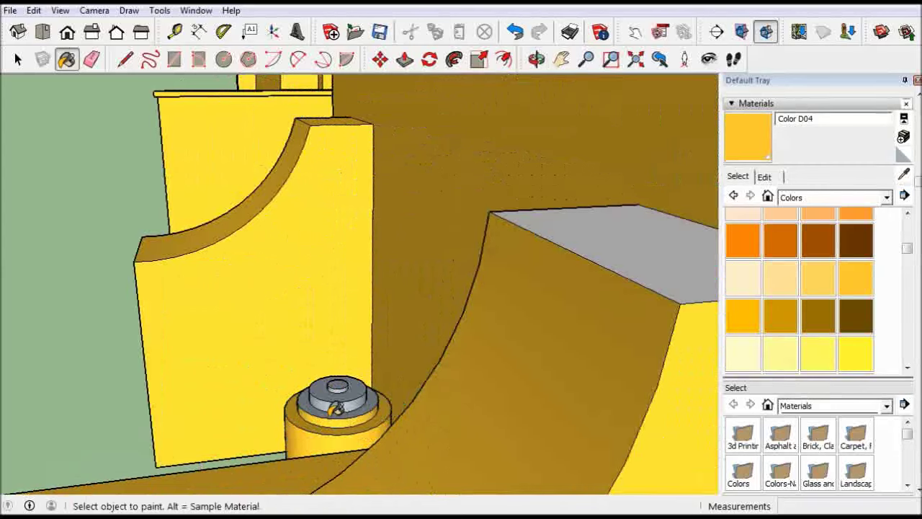
middle_click_drag(637, 236, 273, 341)
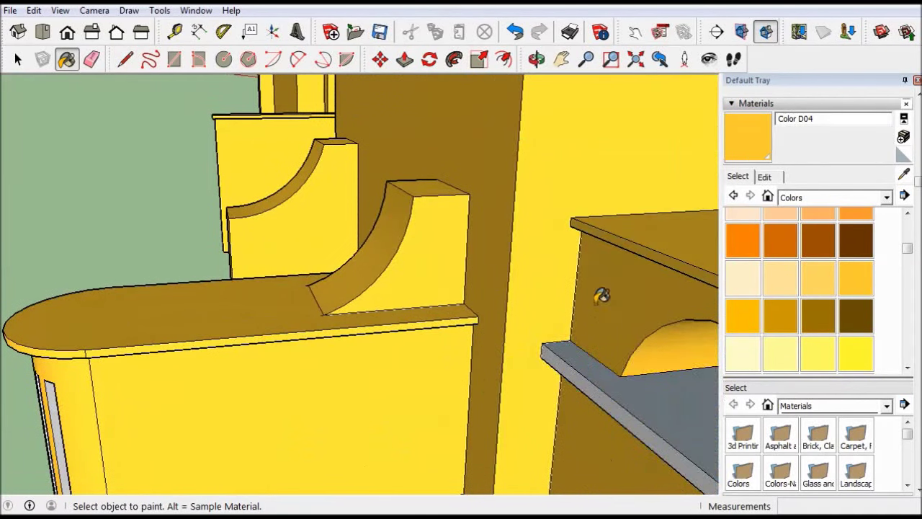
scroll(545, 147, "down", 3)
scroll(536, 144, "up", 3)
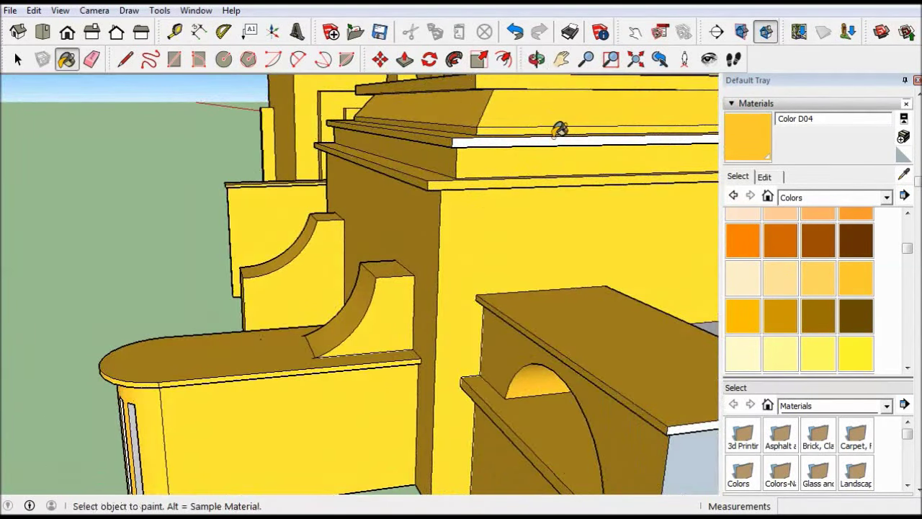
scroll(560, 130, "down", 4)
scroll(392, 273, "up", 3)
scroll(395, 205, "up", 2)
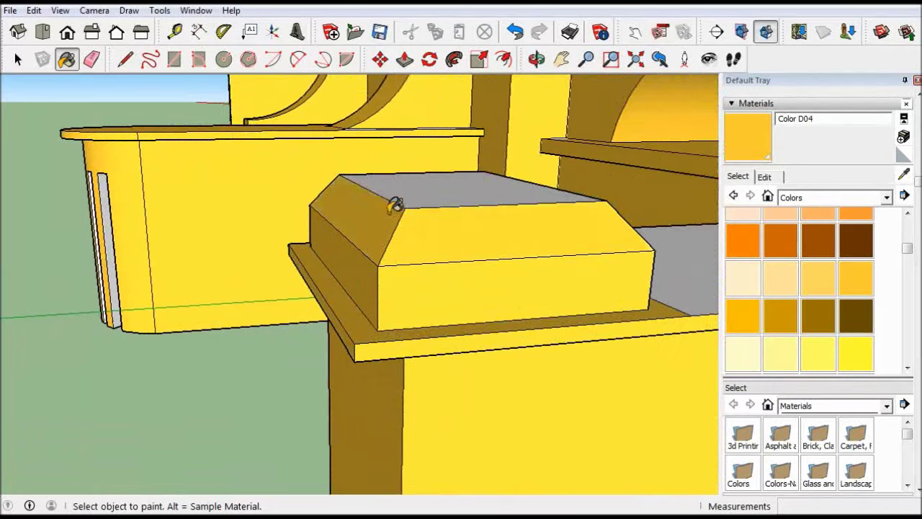
scroll(394, 205, "down", 3)
scroll(485, 256, "up", 3)
mouse_move(592, 367)
middle_mouse_down()
mouse_move(354, 304)
mouse_move(540, 338)
mouse_move(327, 238)
middle_mouse_up()
mouse_move(413, 276)
middle_mouse_down()
mouse_move(613, 124)
mouse_move(603, 377)
mouse_move(432, 252)
middle_mouse_up()
scroll(396, 220, "up", 3)
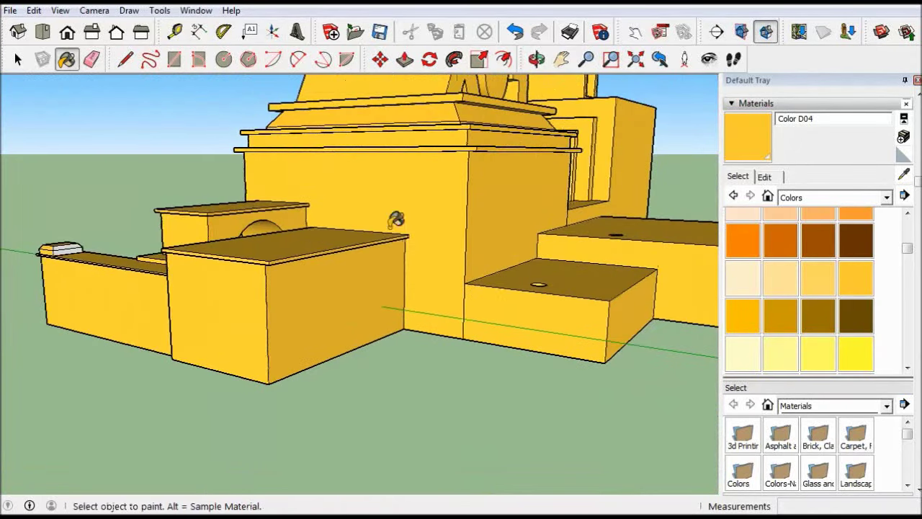
scroll(396, 220, "up", 3)
scroll(396, 219, "up", 2)
mouse_move(395, 220)
middle_mouse_down()
mouse_move(325, 325)
mouse_move(210, 229)
middle_mouse_up()
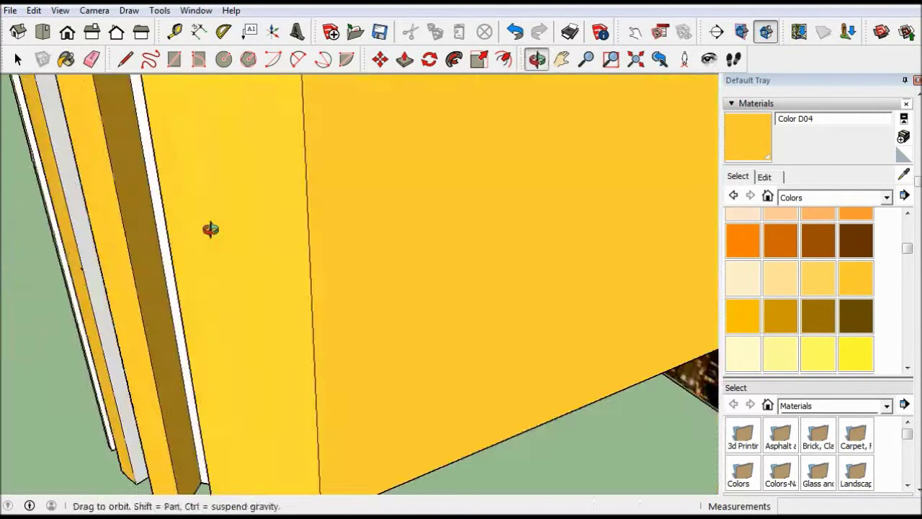
scroll(210, 229, "down", 3)
middle_click_drag(411, 353, 581, 350)
scroll(608, 245, "up", 3)
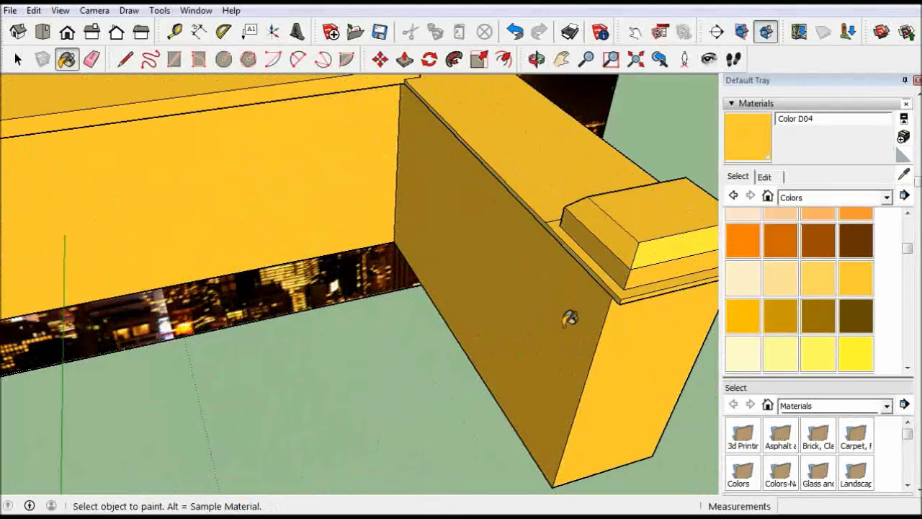
scroll(613, 289, "down", 3)
middle_click_drag(502, 343, 49, 76)
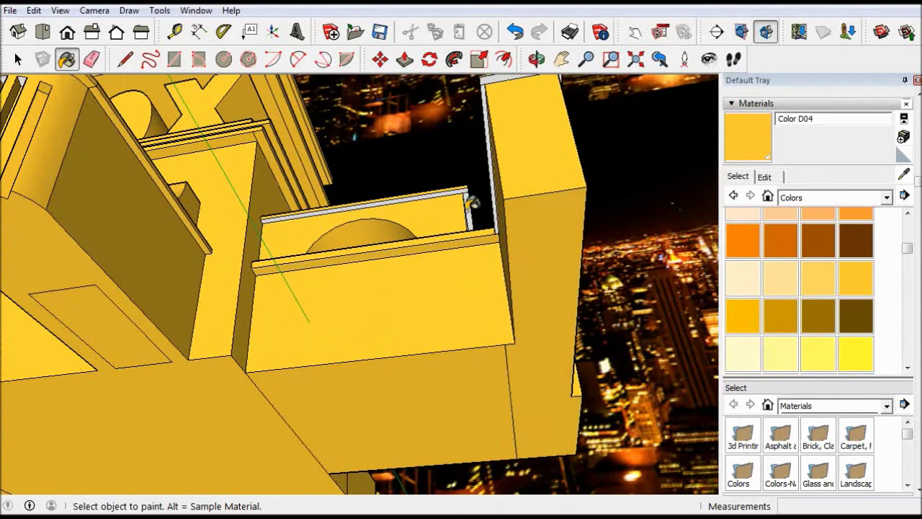
scroll(472, 202, "up", 2)
scroll(598, 284, "down", 2)
mouse_move(597, 284)
middle_mouse_down()
mouse_move(590, 185)
mouse_move(577, 215)
mouse_move(562, 389)
mouse_move(398, 380)
mouse_move(390, 332)
middle_mouse_up()
scroll(563, 397, "up", 3)
scroll(562, 397, "down", 3)
scroll(377, 278, "up", 3)
mouse_move(377, 278)
middle_mouse_down()
mouse_move(386, 322)
mouse_move(144, 288)
mouse_move(360, 306)
mouse_move(350, 263)
mouse_move(295, 252)
middle_mouse_up()
scroll(386, 322, "down", 3)
scroll(123, 288, "up", 2)
scroll(121, 288, "down", 2)
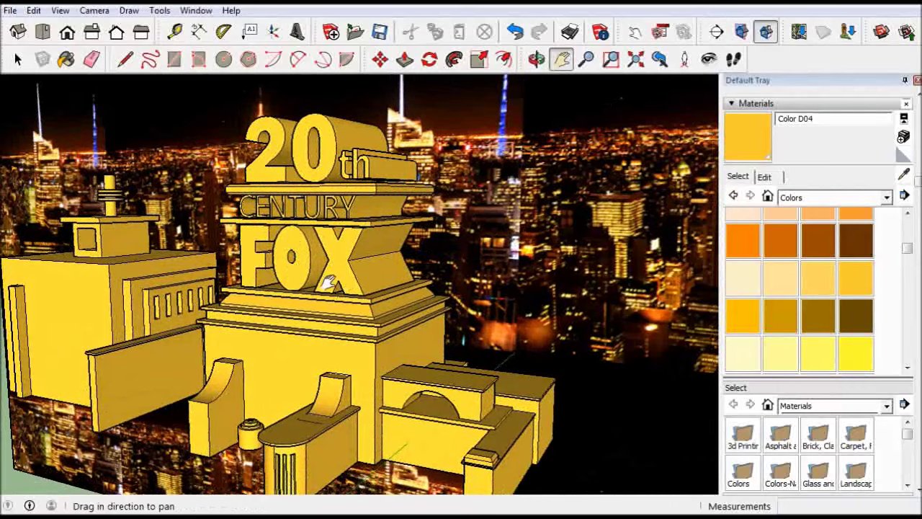
- Orbit to a level frontal view of the Fox model and launch the 3D Text tool
middle_click_drag(328, 283, 411, 283)
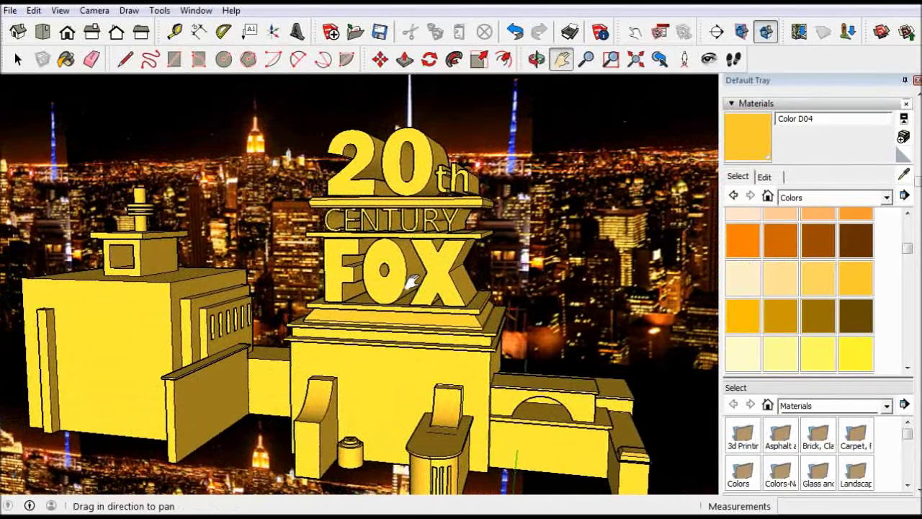
middle_click_drag(408, 283, 401, 263, "shift")
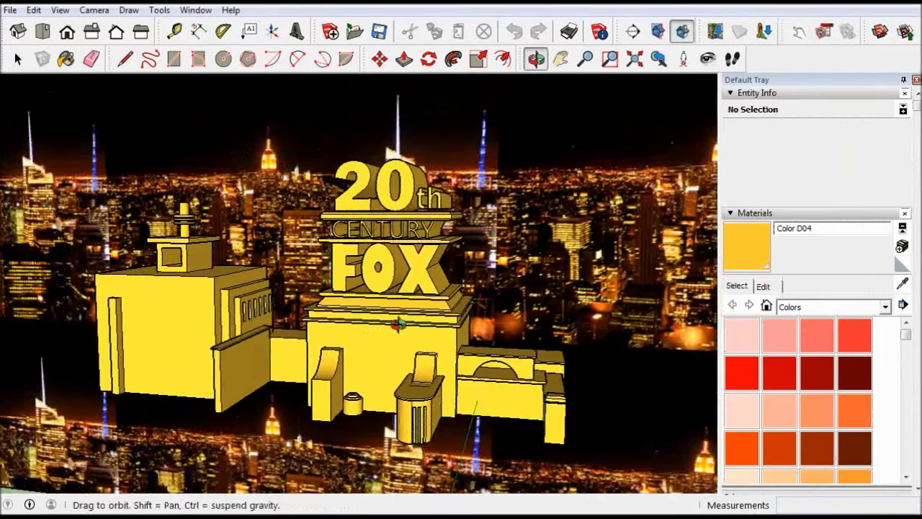
middle_click_drag(433, 309, 454, 319)
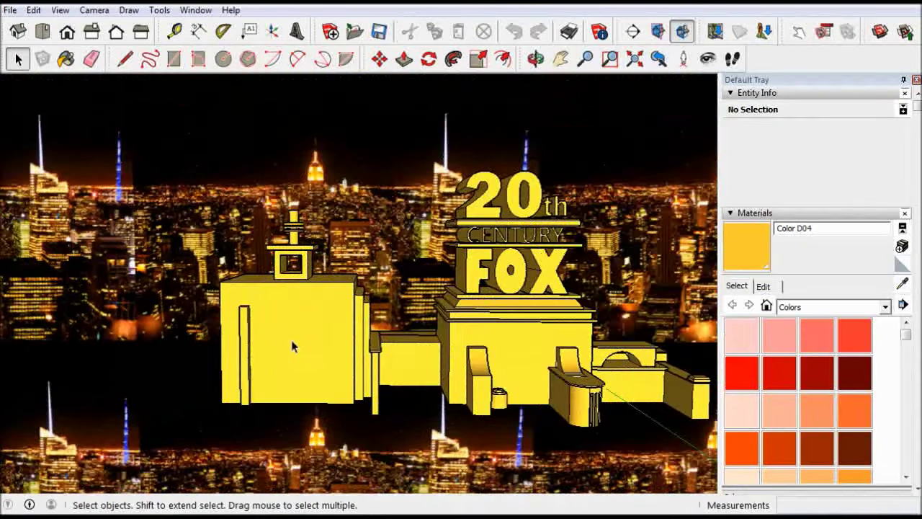
scroll(348, 377, "up", 1)
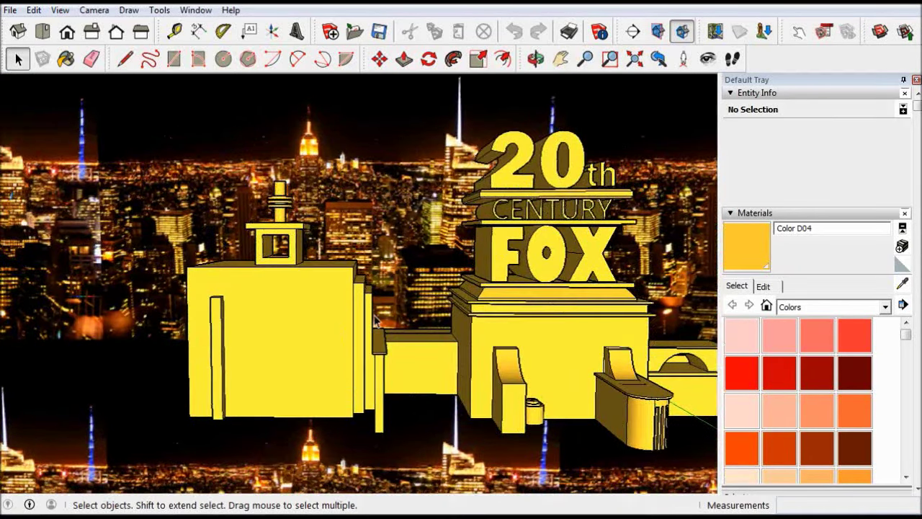
scroll(325, 319, "down", 2)
mouse_move(325, 319)
middle_mouse_down()
mouse_move(350, 391)
mouse_move(257, 377)
middle_mouse_up()
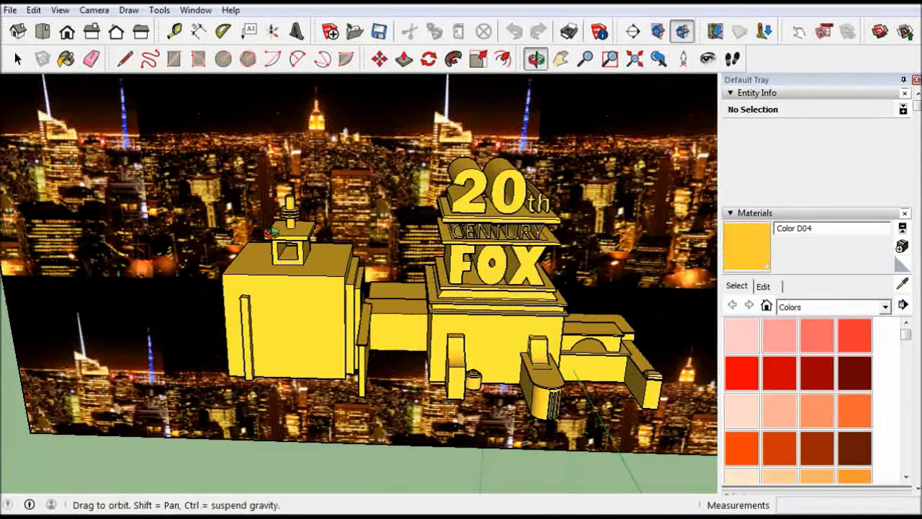
middle_click_drag(270, 232, 303, 128)
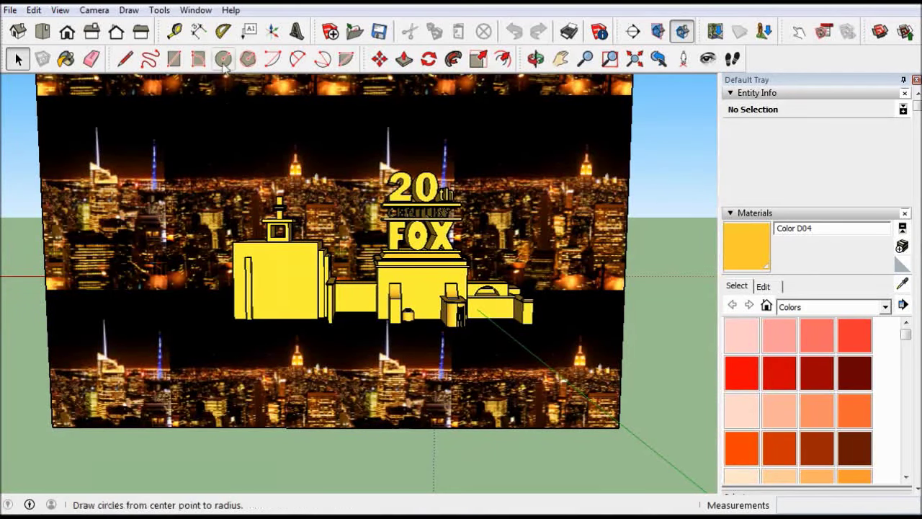
left_click(297, 31)
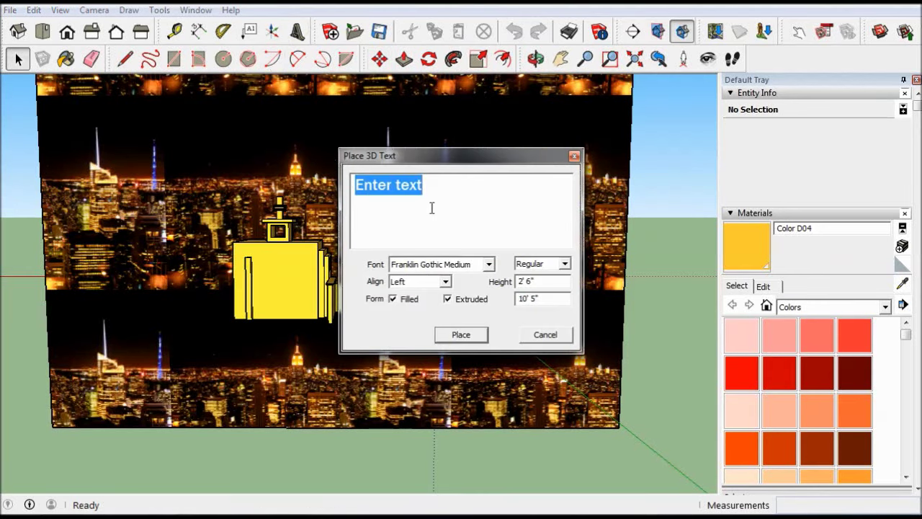
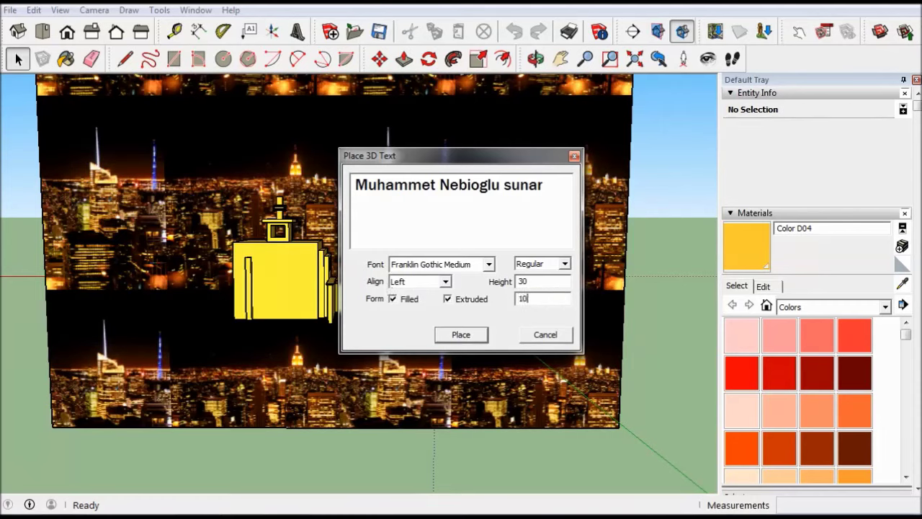
- Place the 3D author-credit text ending in 'sunar' above the Fox logo
left_click(461, 335)
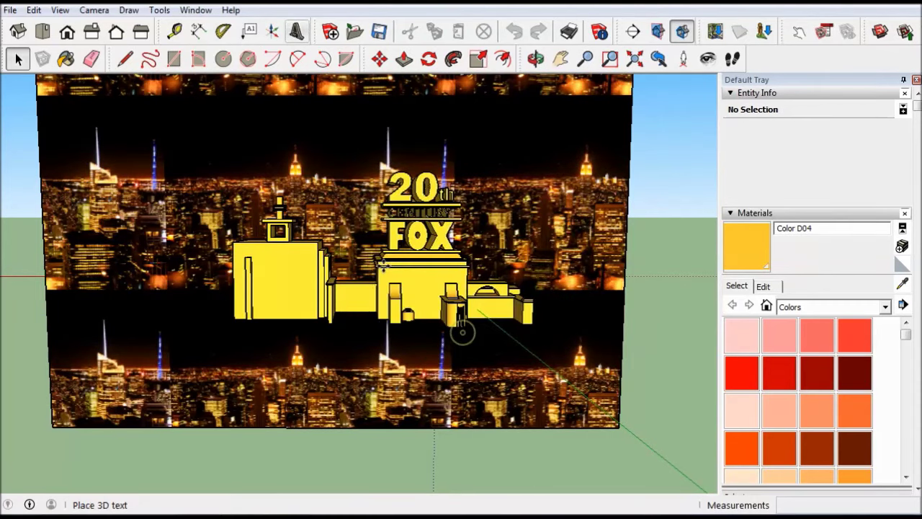
left_click(273, 139)
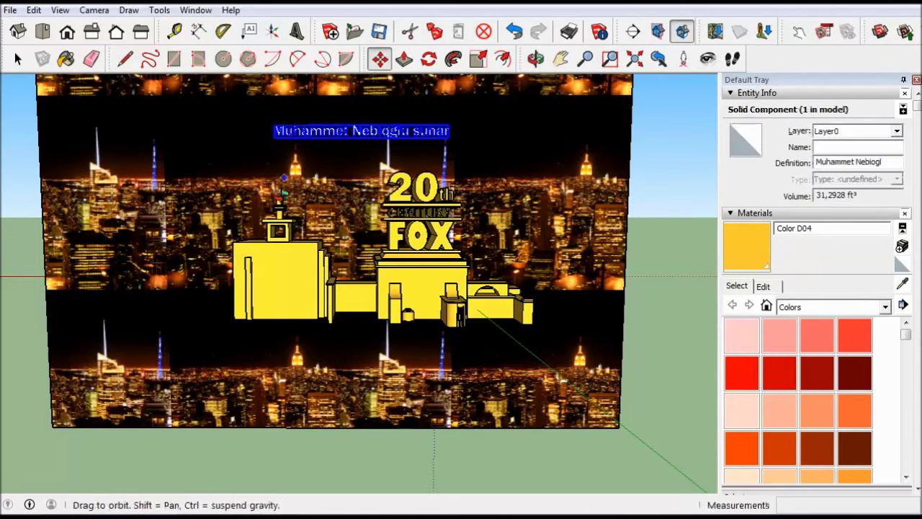
mouse_move(274, 138)
middle_mouse_down()
mouse_move(288, 157)
mouse_move(323, 144)
mouse_move(328, 152)
middle_mouse_up()
scroll(295, 153, "up", 3)
scroll(318, 151, "up", 3)
scroll(339, 155, "down", 2)
scroll(349, 162, "down", 2)
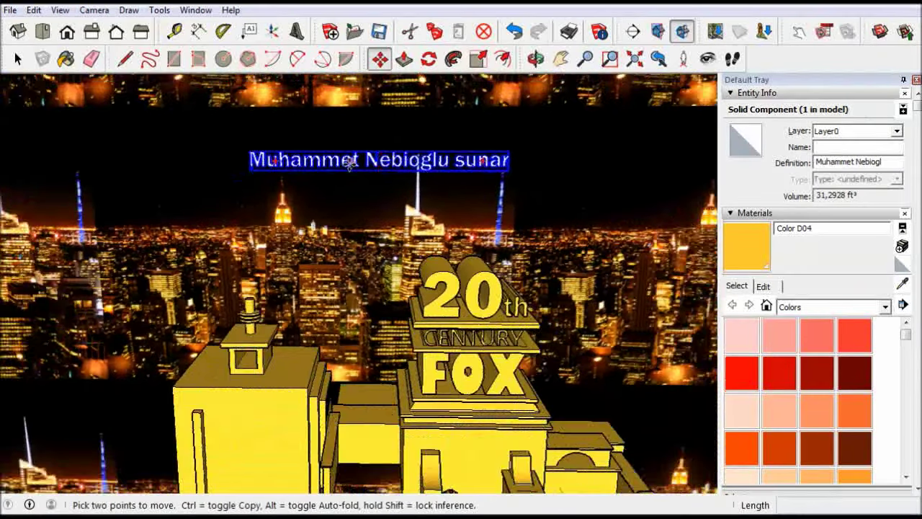
- Move the credit text up, centred above the logo near the backdrop's top
left_click_drag(356, 162, 336, 135)
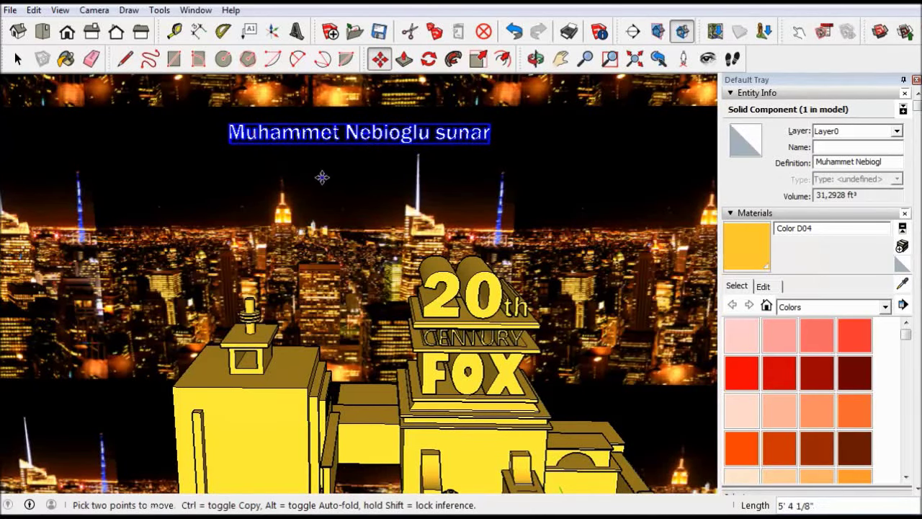
left_click_drag(322, 176, 341, 169)
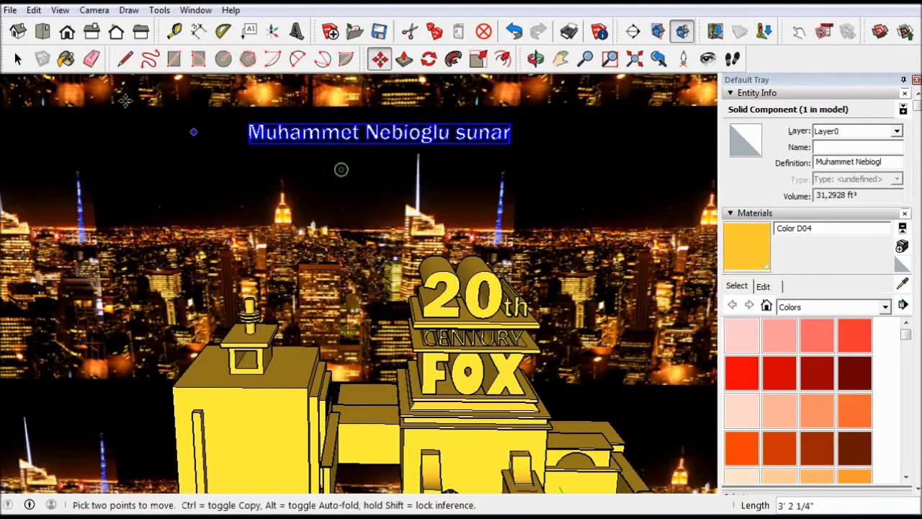
key("space")
left_click(256, 225)
middle_click_drag(260, 230, 315, 232)
scroll(308, 242, "down", 3)
scroll(307, 242, "up", 2)
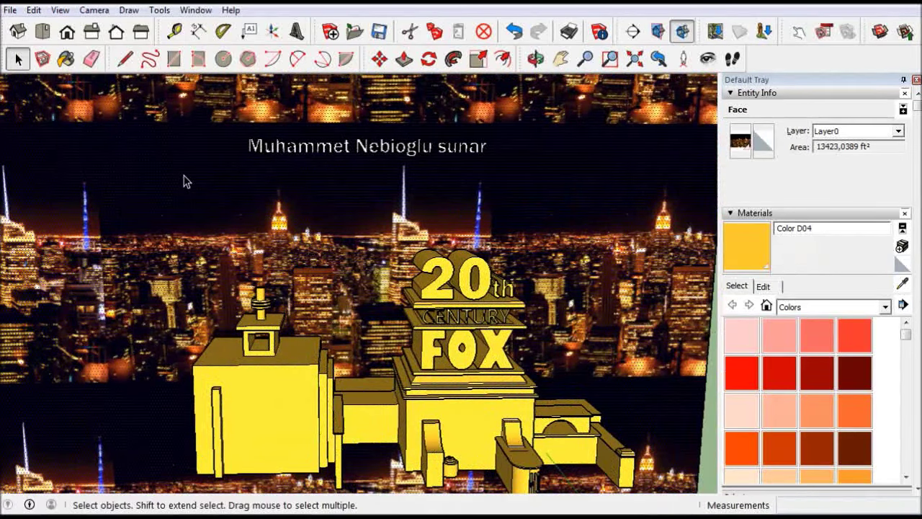
- Place 3D text 'izlediğiniz için teşekkürler' directly below the credit line
left_click(296, 31)
type("izlediğiniz icin teşekkürler")
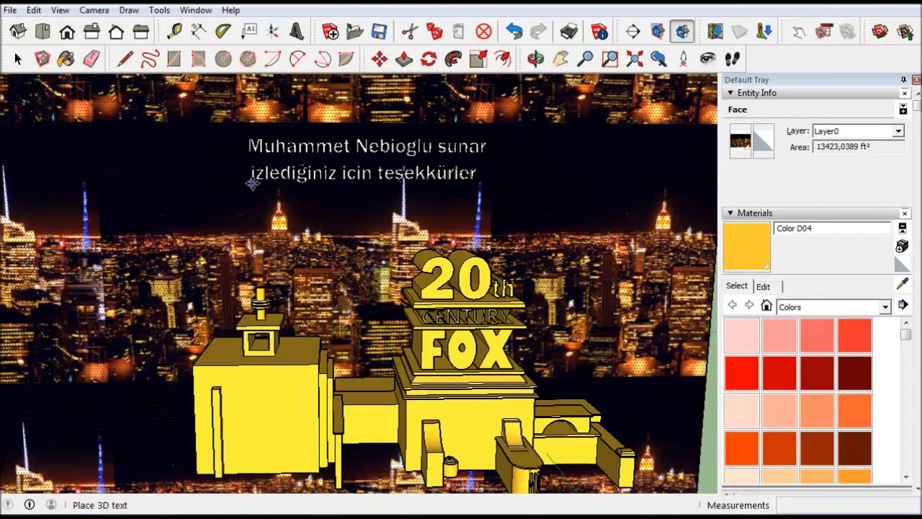
left_click(256, 183)
key("space")
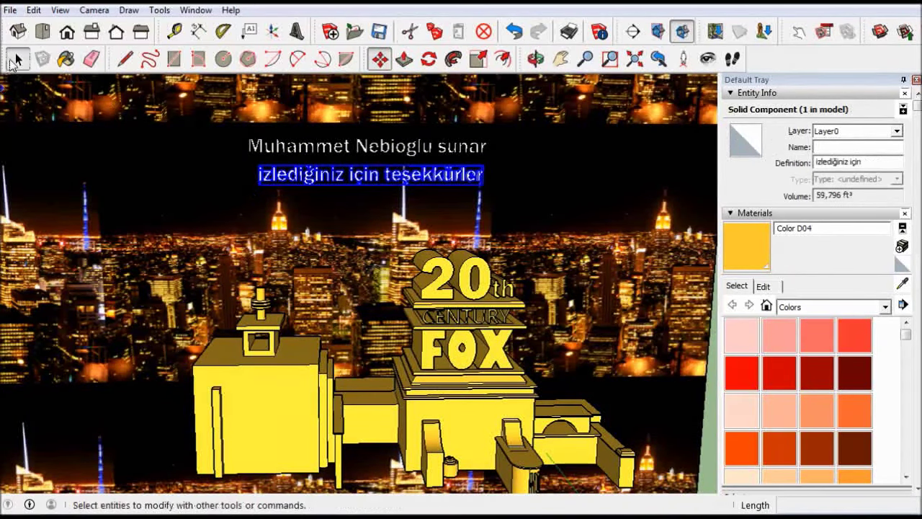
left_click(87, 155)
- Orbit and zoom to view the logo, backdrop and both text lines at an angle
middle_click_drag(86, 155, 108, 166)
mouse_move(360, 288)
middle_mouse_down()
mouse_move(382, 295)
mouse_move(390, 281)
middle_mouse_up()
middle_click_drag(376, 317, 379, 319)
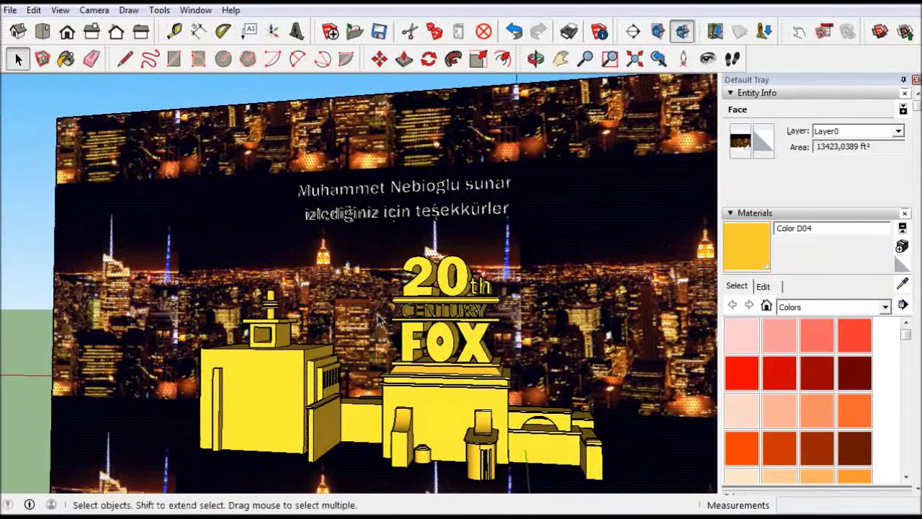
scroll(379, 320, "up", 2)
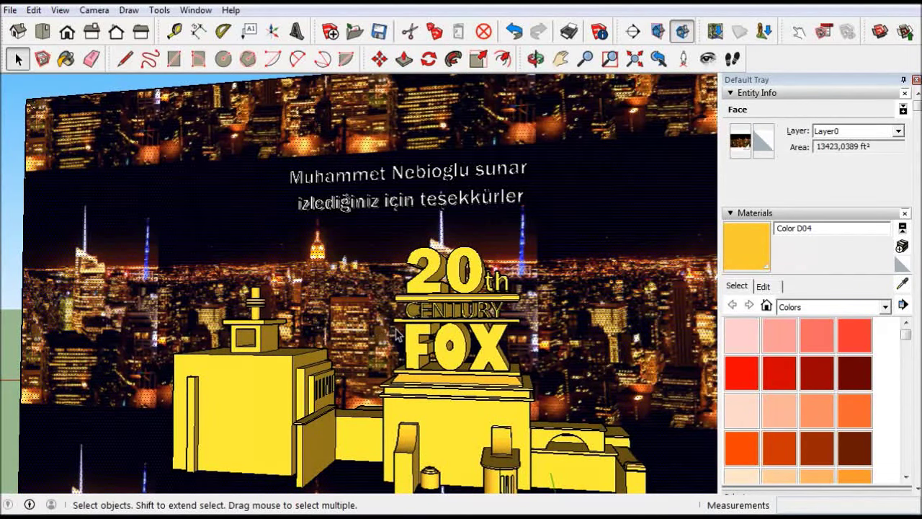